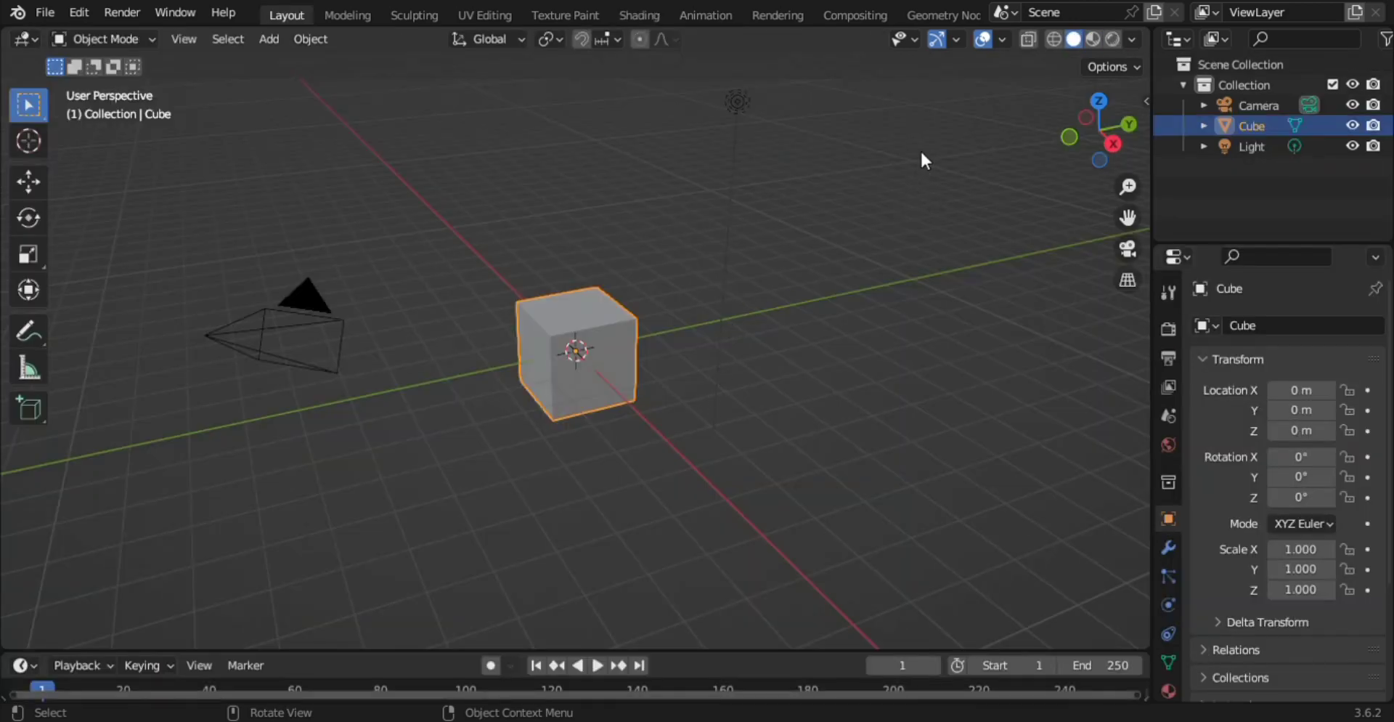
Delete the default camera, cube and light from the scene
drag(933, 137, 194, 528)
key(x)
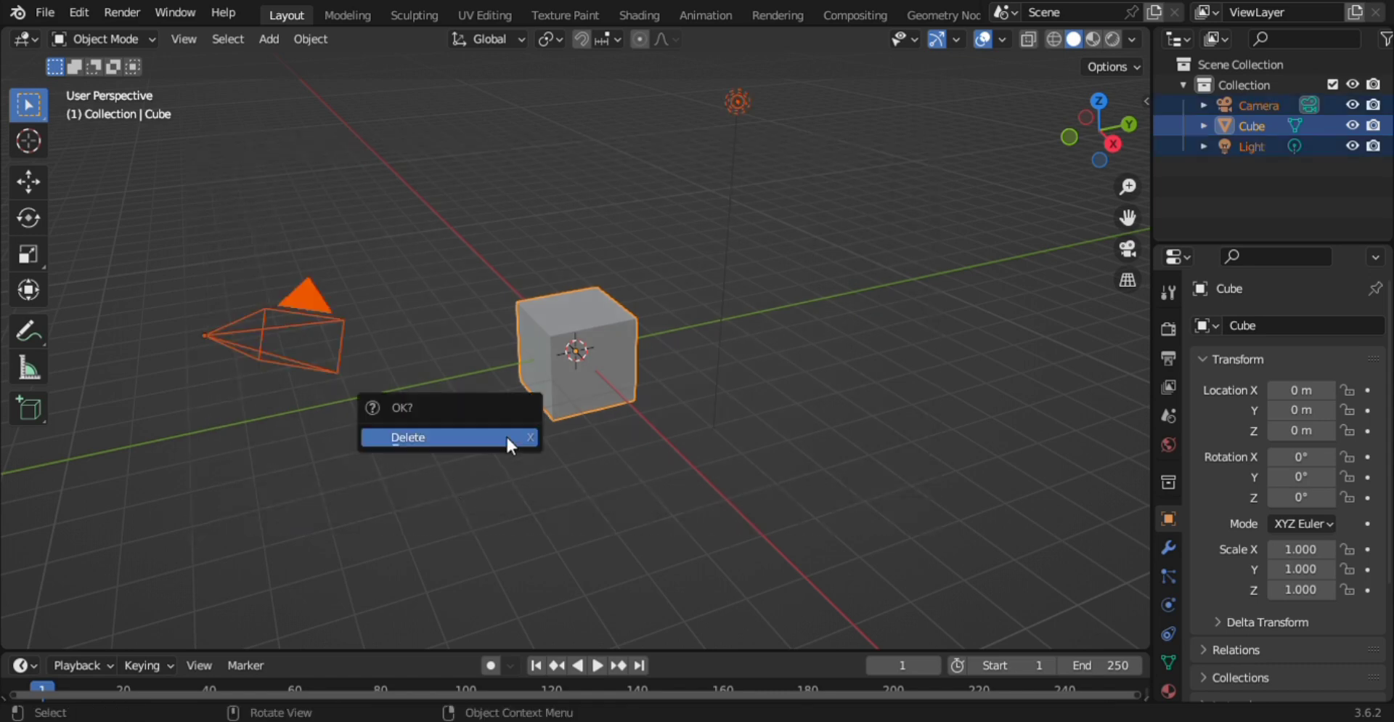
click(506, 443)
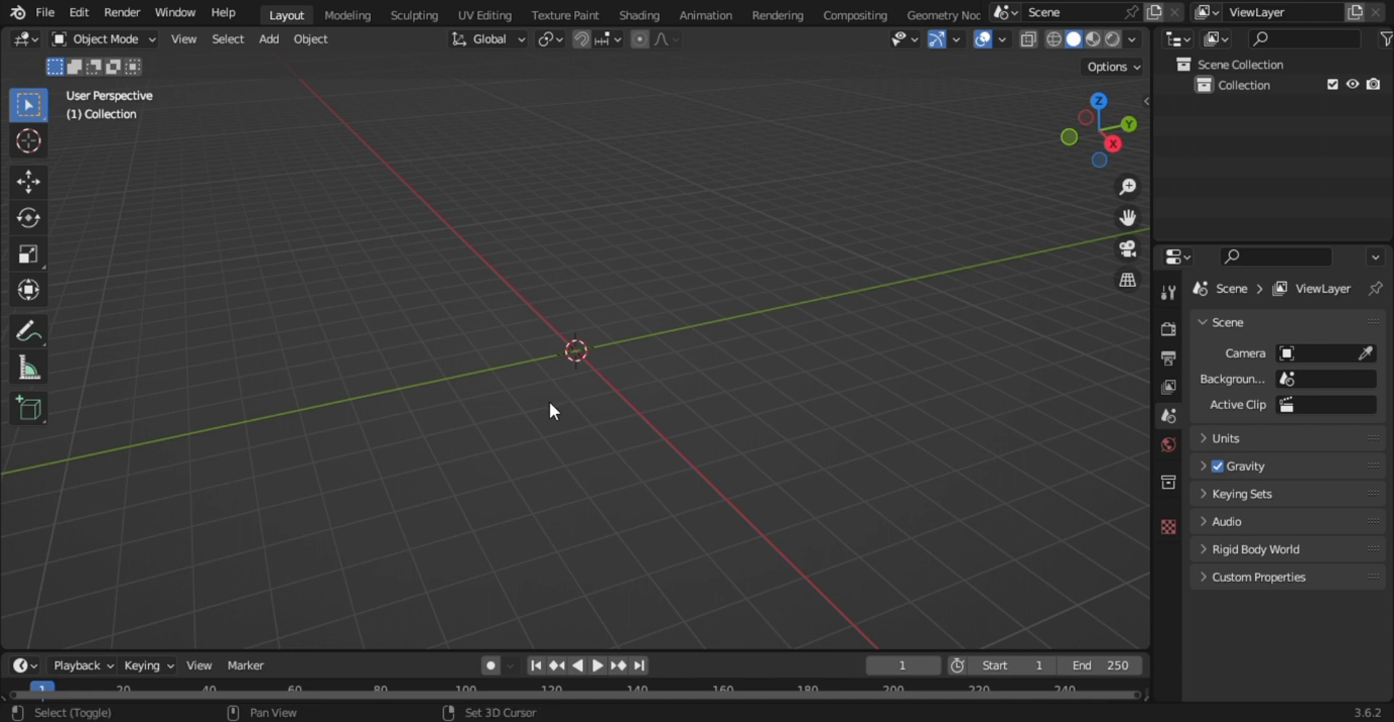
Add a cylinder mesh at the world origin, keeping 32 vertices, a 1 m radius and a 2 m depth
key(shift+a)
mouse_move(517, 308)
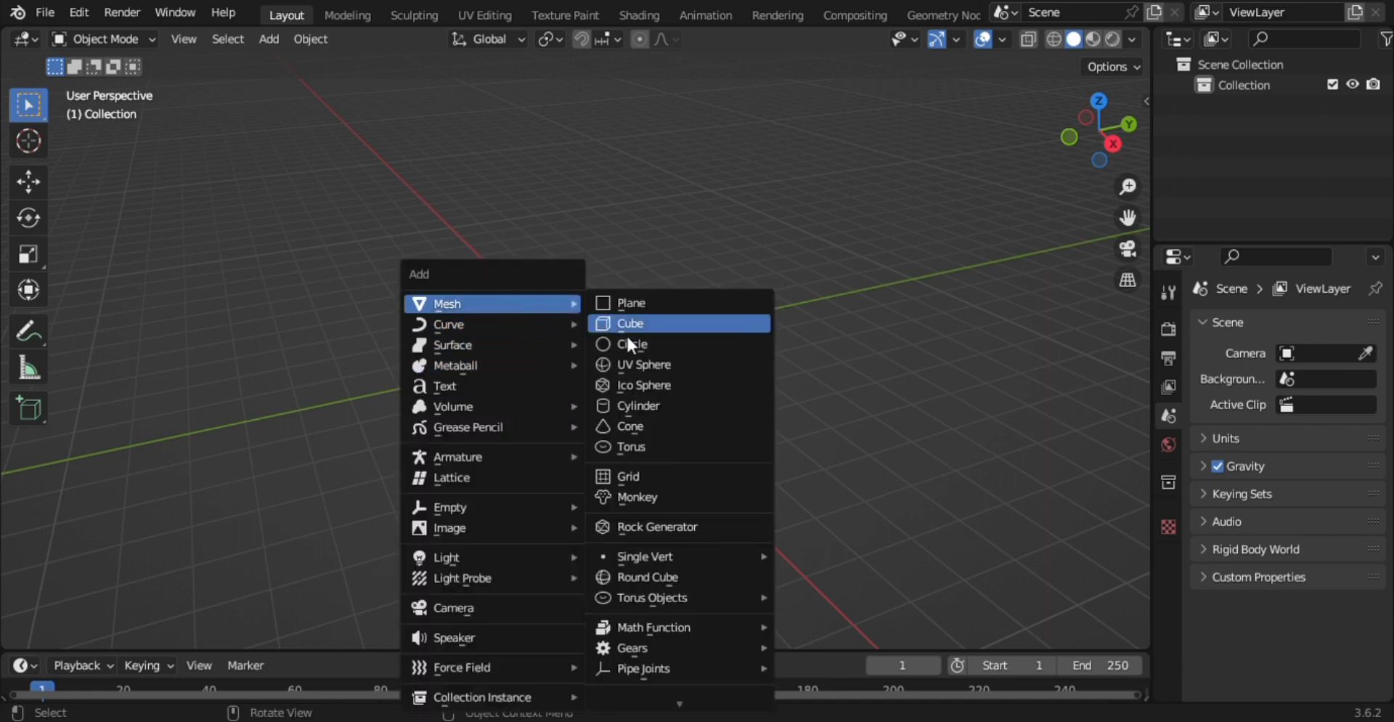
click(659, 405)
scroll(639, 385, up, 1)
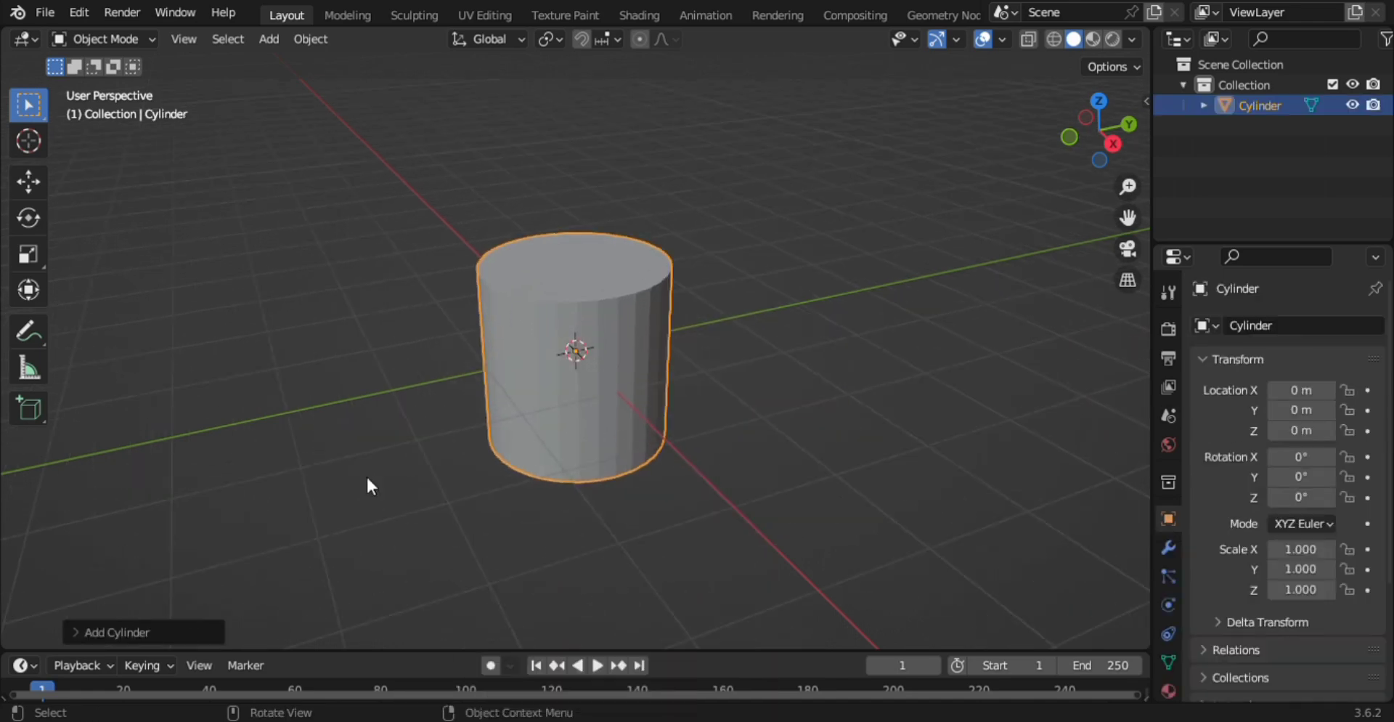
click(162, 630)
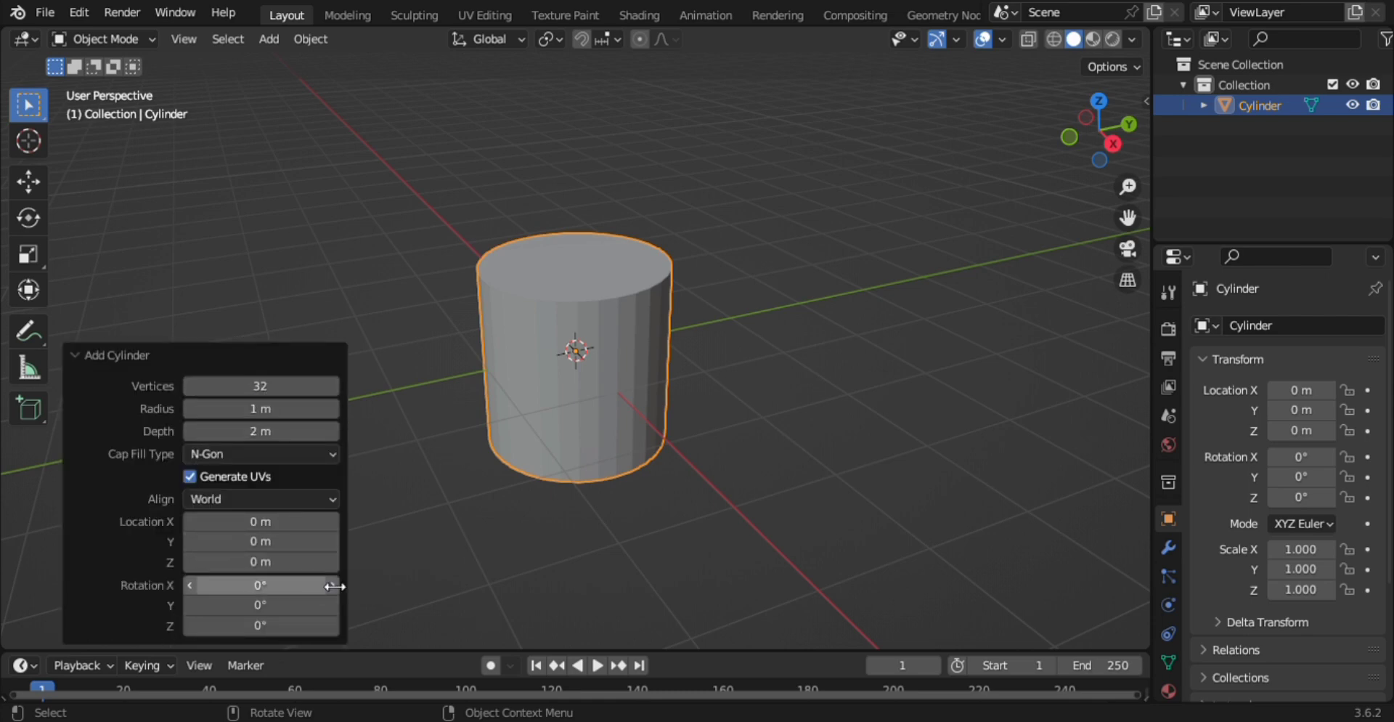
click(796, 515)
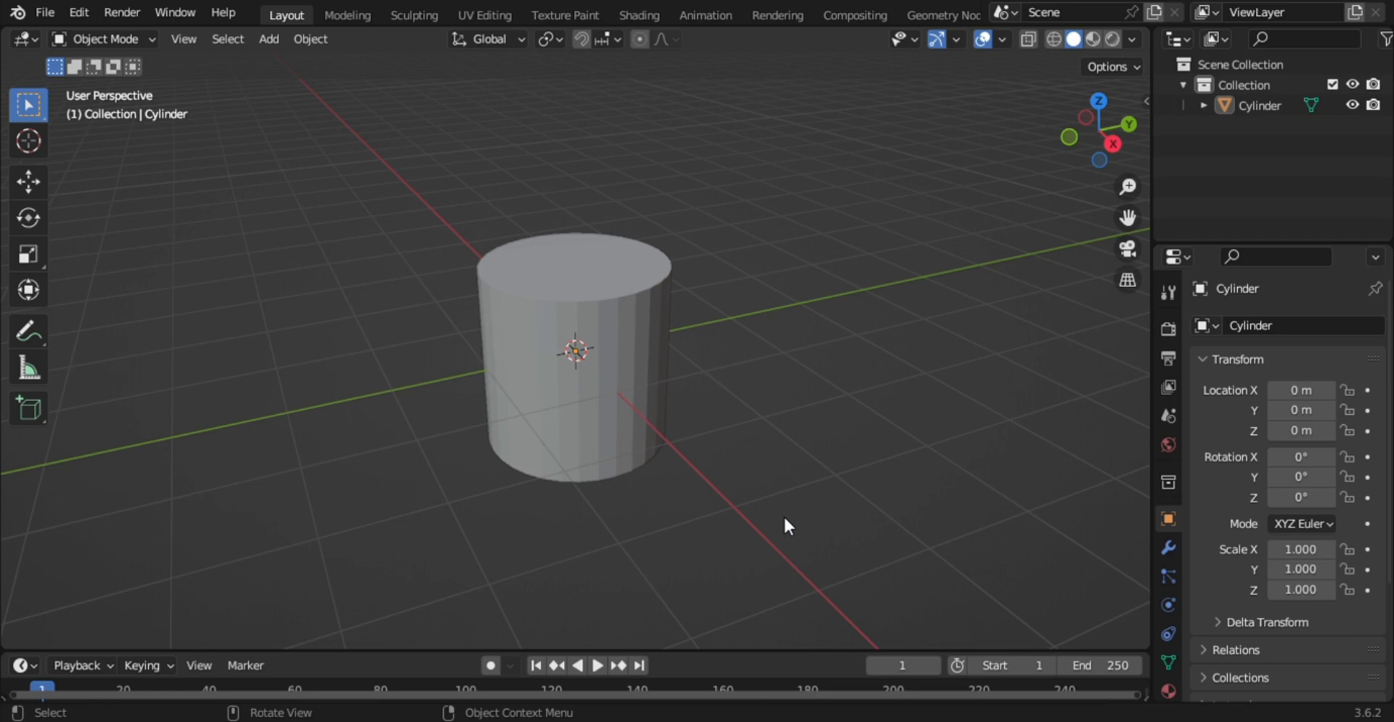
Enter Edit Mode on the cylinder and stretch its whole mesh along Z by a factor of about 2.67
click(611, 410)
key(Tab)
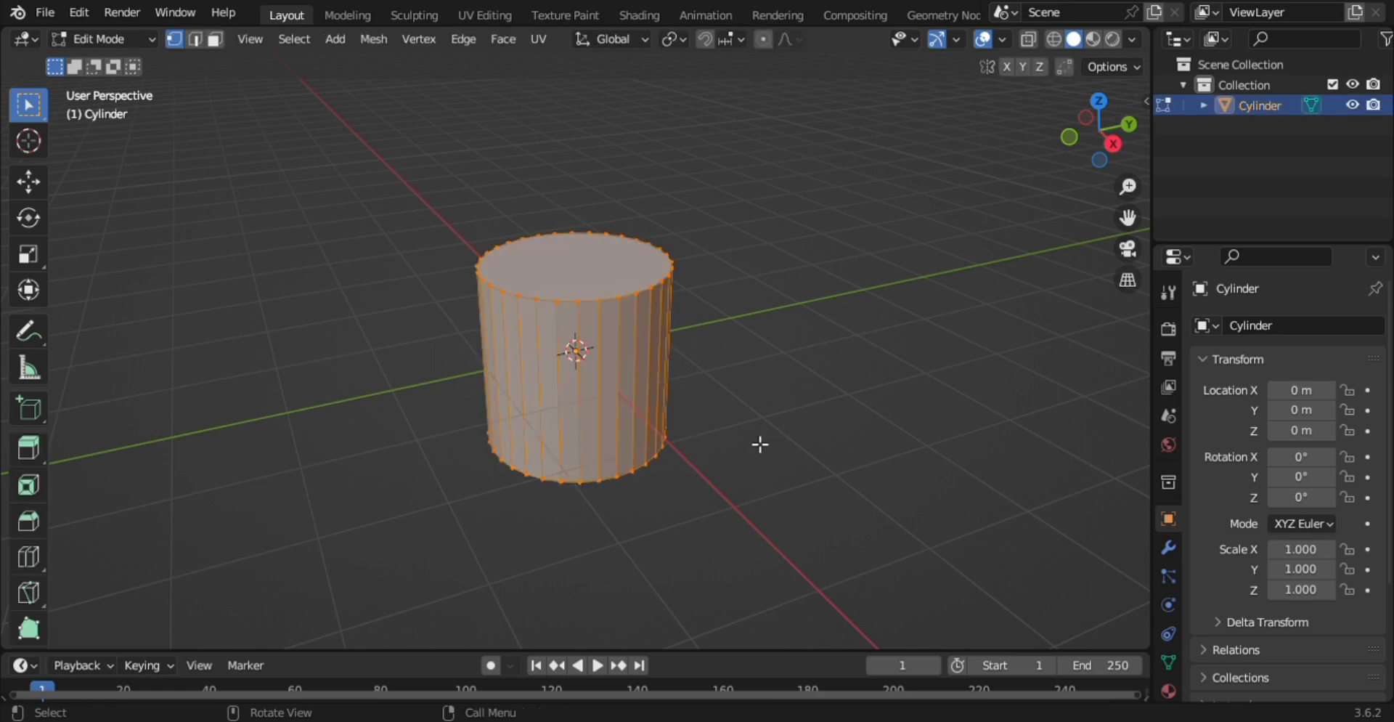
key(KP_1)
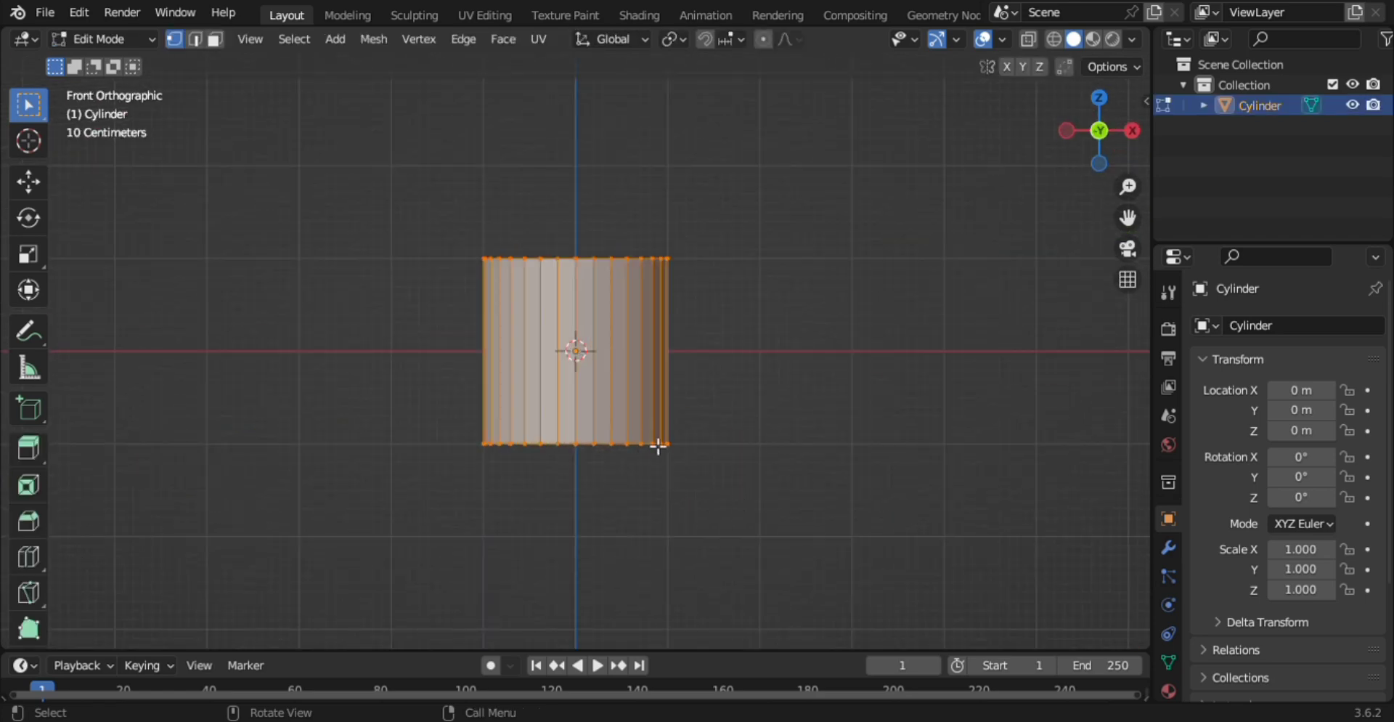
key(s)
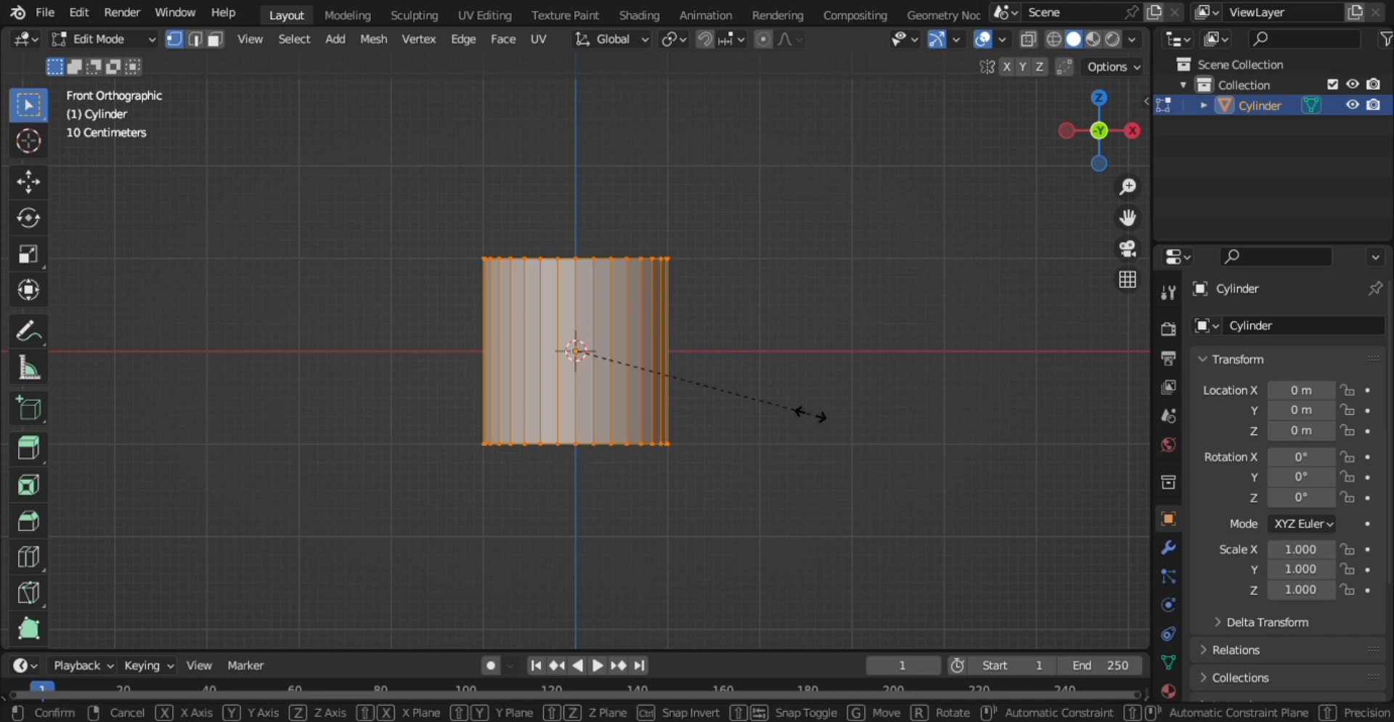
key(z)
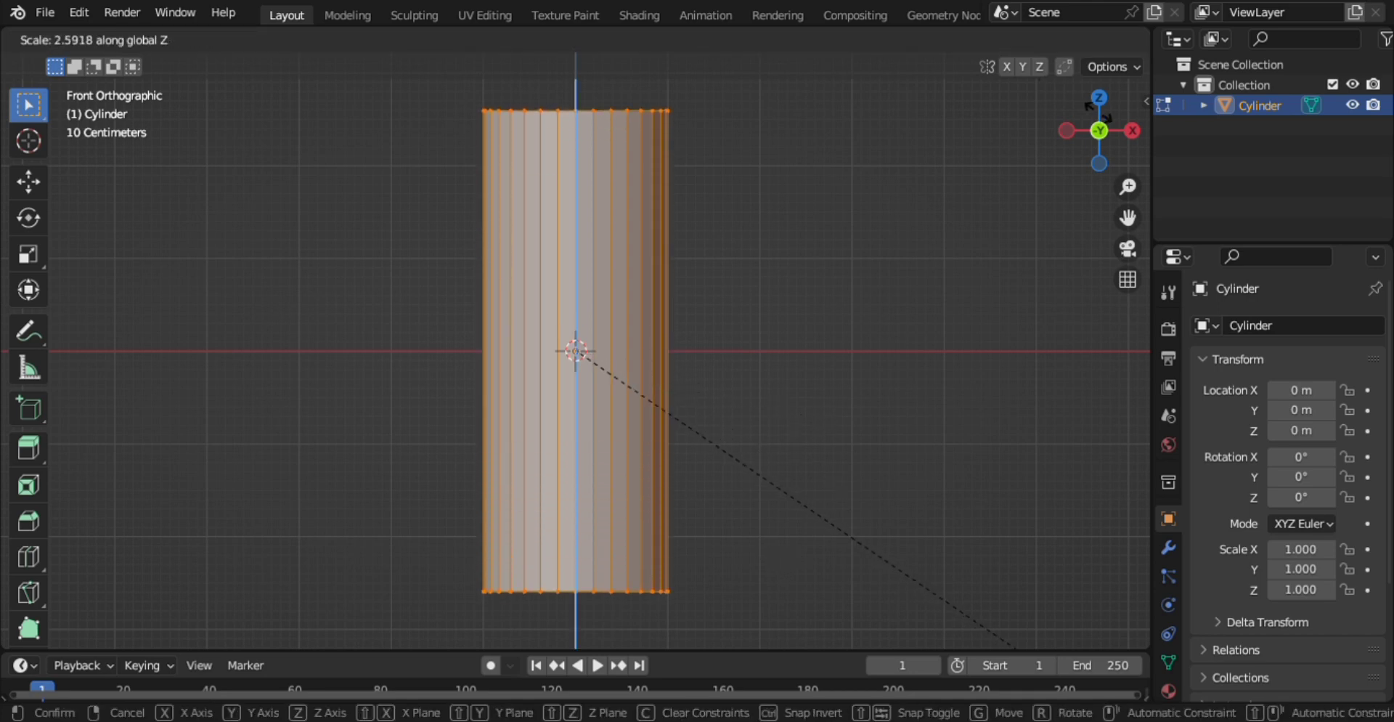
click(1110, 137)
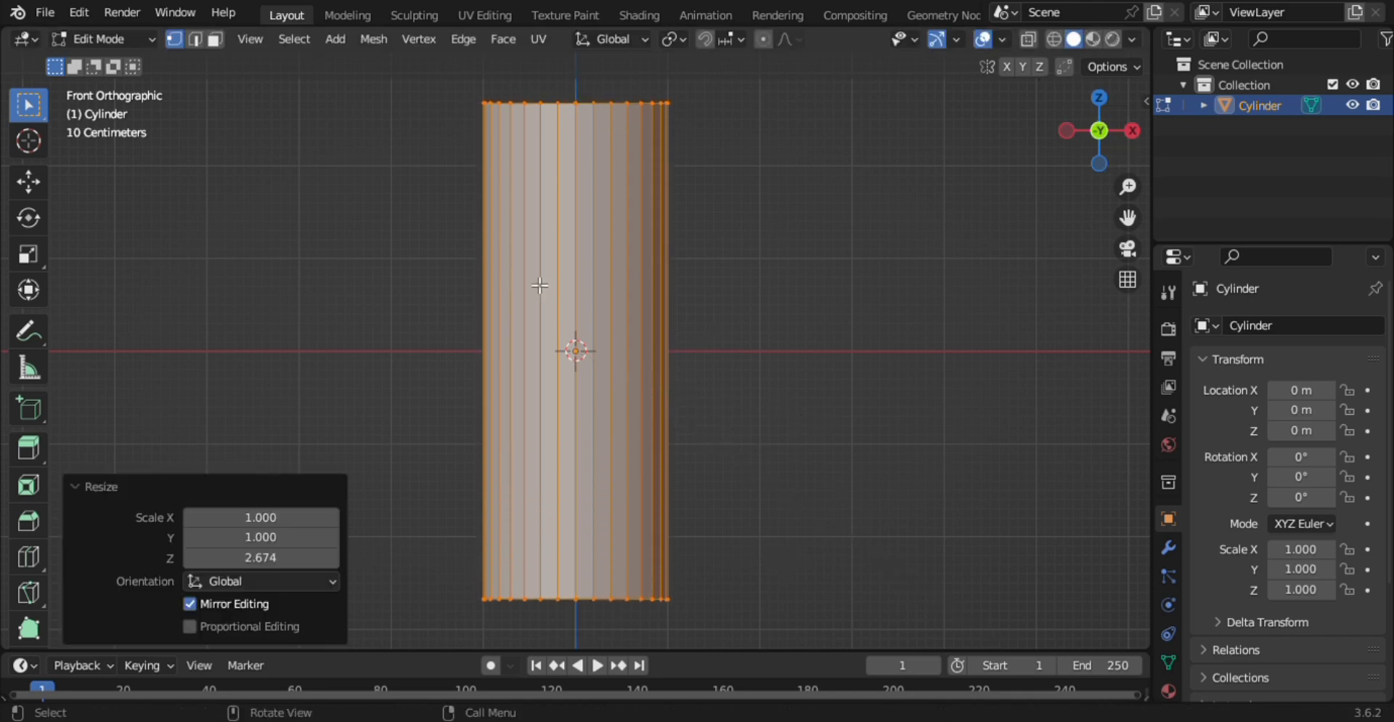
Add one centred horizontal loop cut around the cylinder and scale that loop outward by about 1.95
key(ctrl+r)
click(505, 351)
click(504, 351)
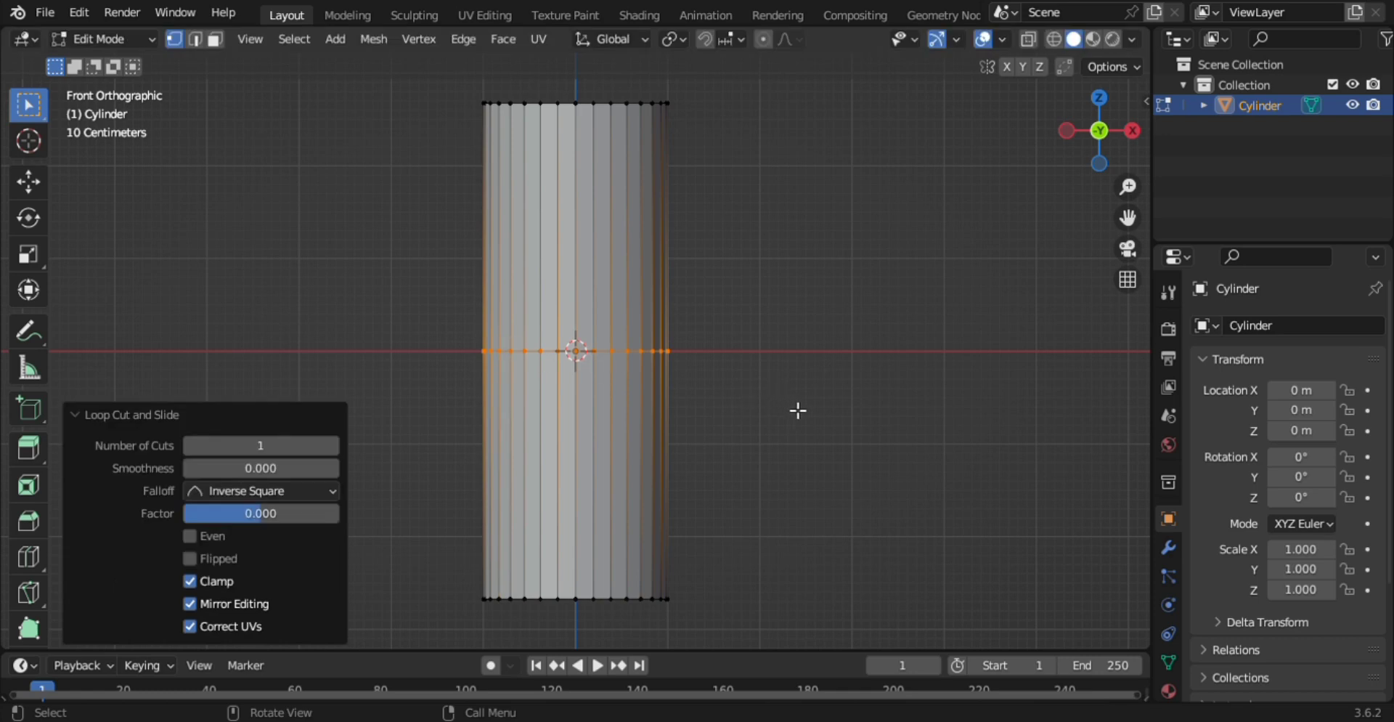
key(s)
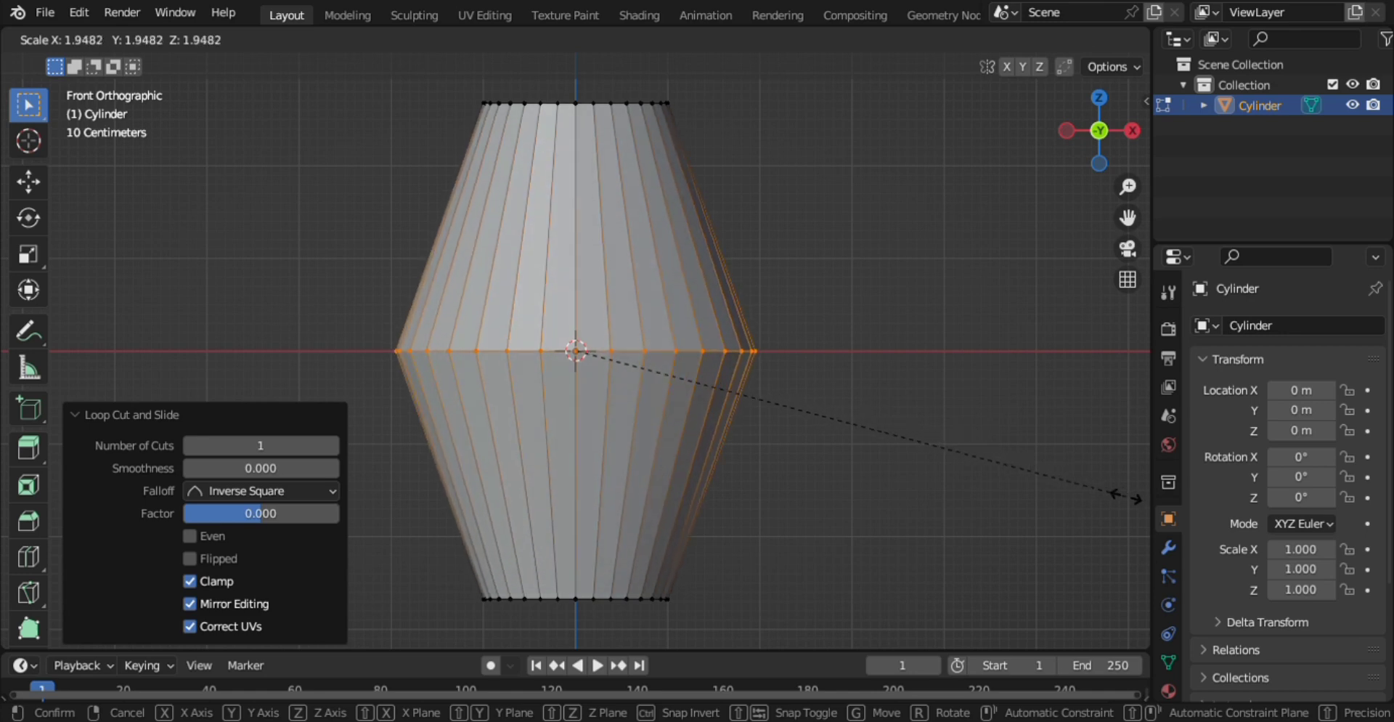
click(1134, 503)
Bevel the middle edge loop with 5 segments and a width of about 2.54 m to round the barrel's sides
key(2)
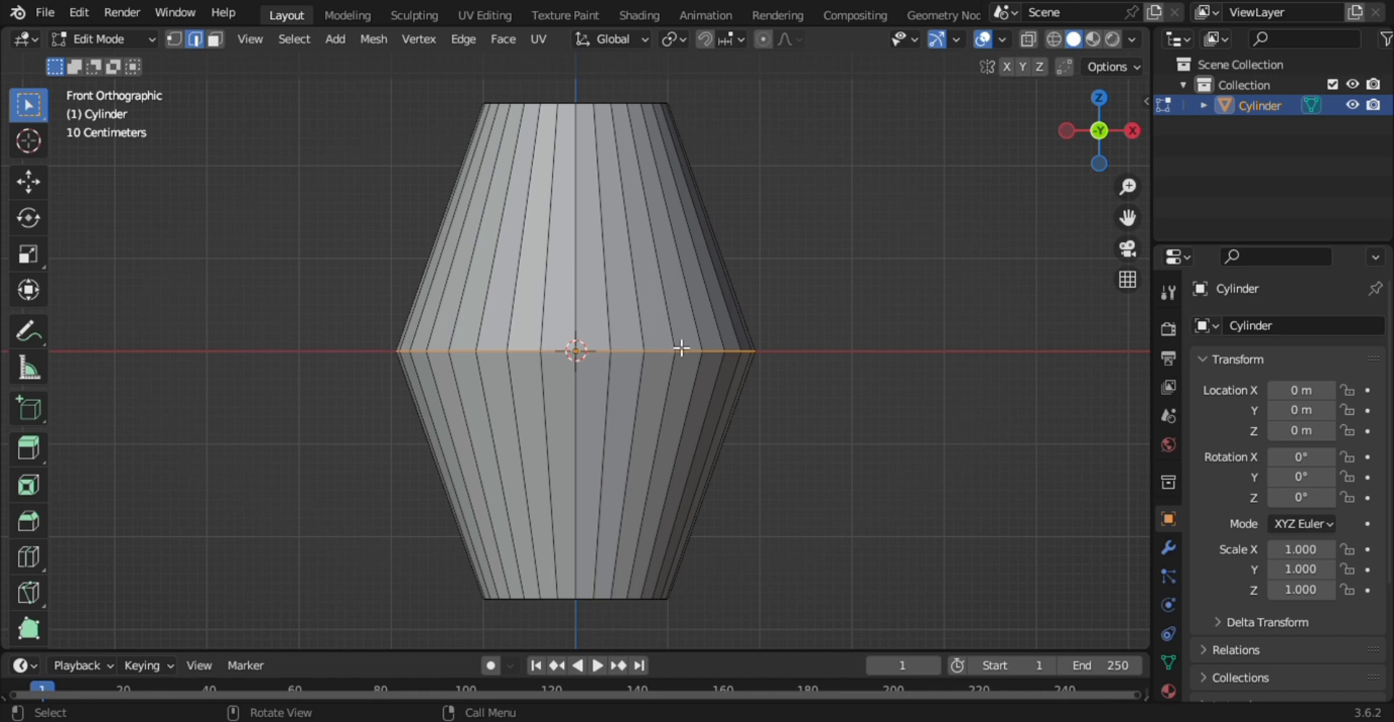
key(ctrl+b)
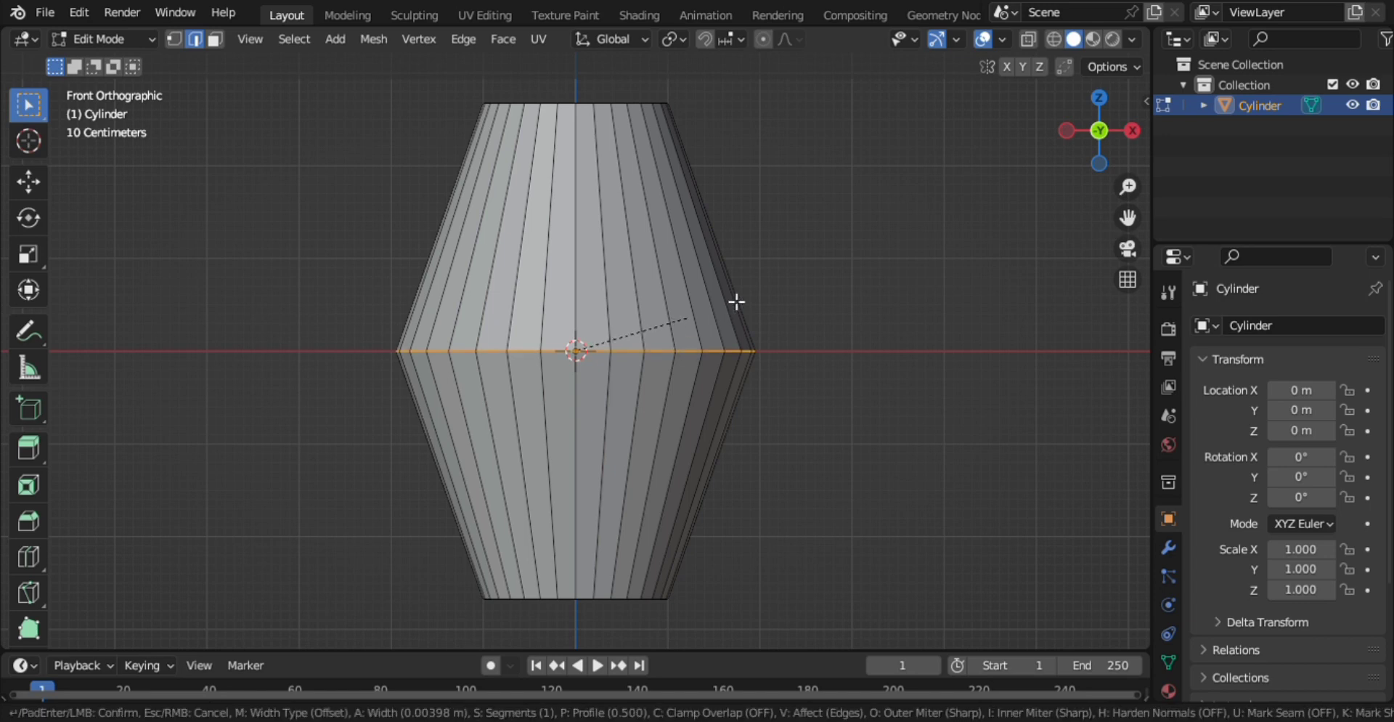
scroll(726, 276, up, 4)
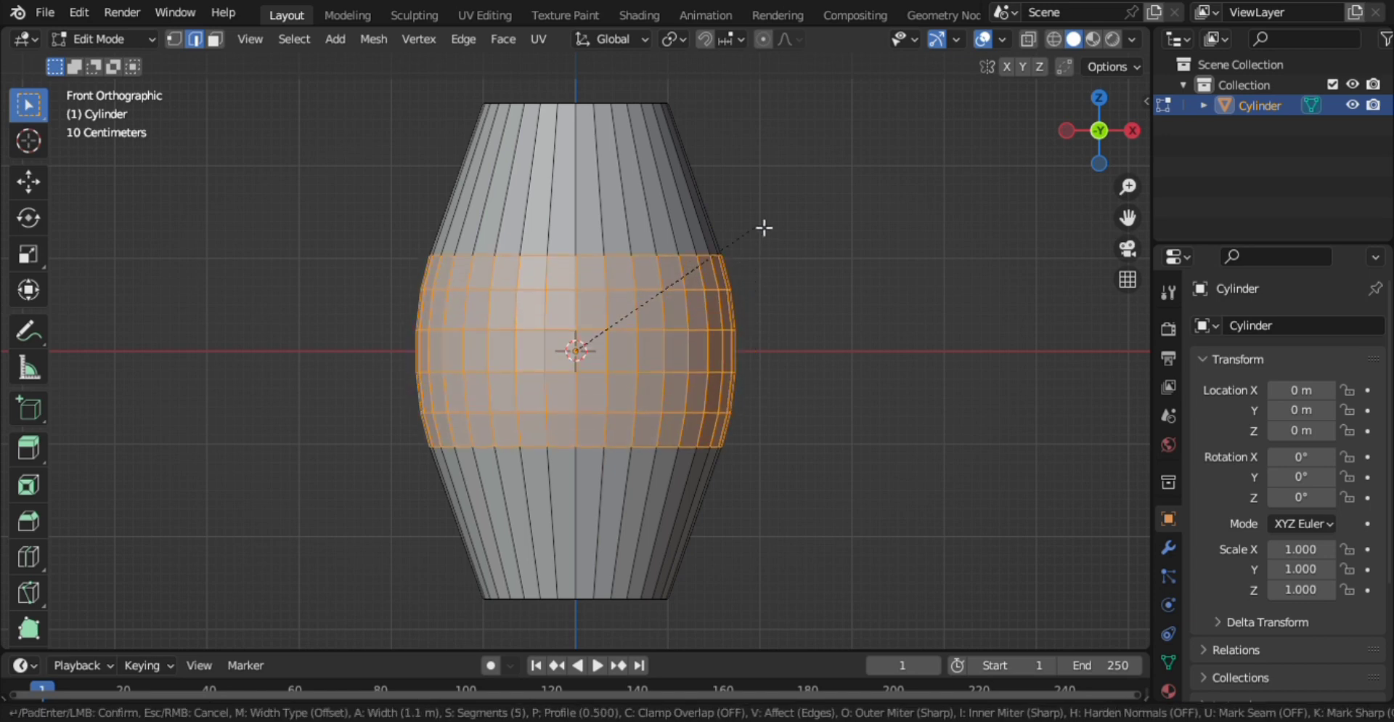
click(862, 145)
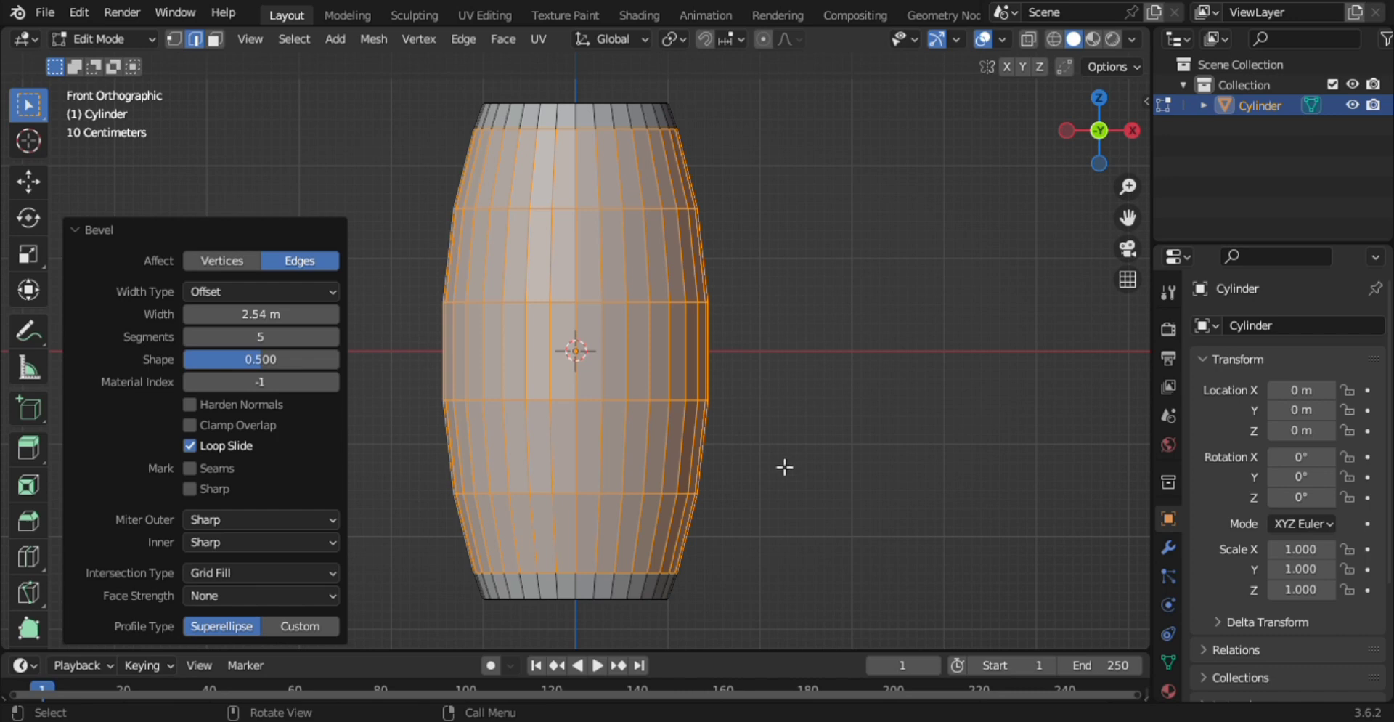
Select the whole barrel mesh and widen it by about 1.38 in X and Y with the Z axis locked
key(ctrl+z)
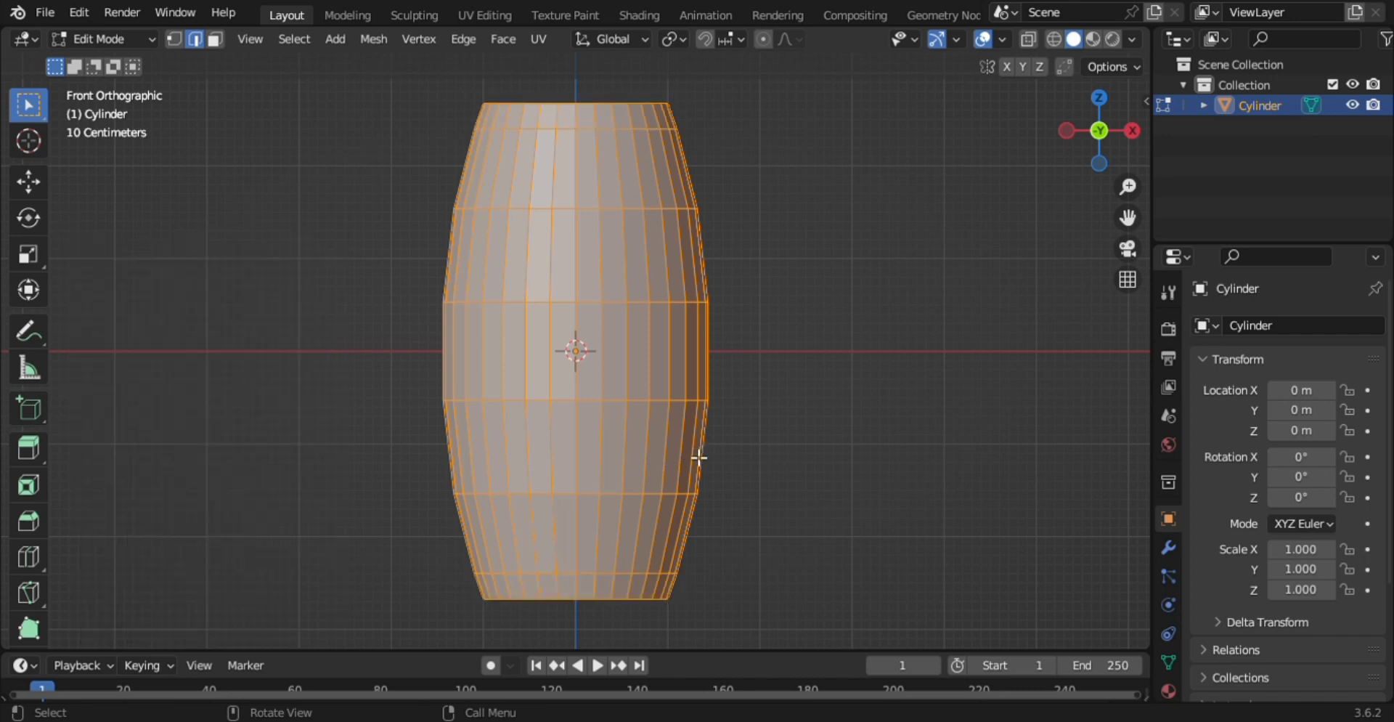
key(s)
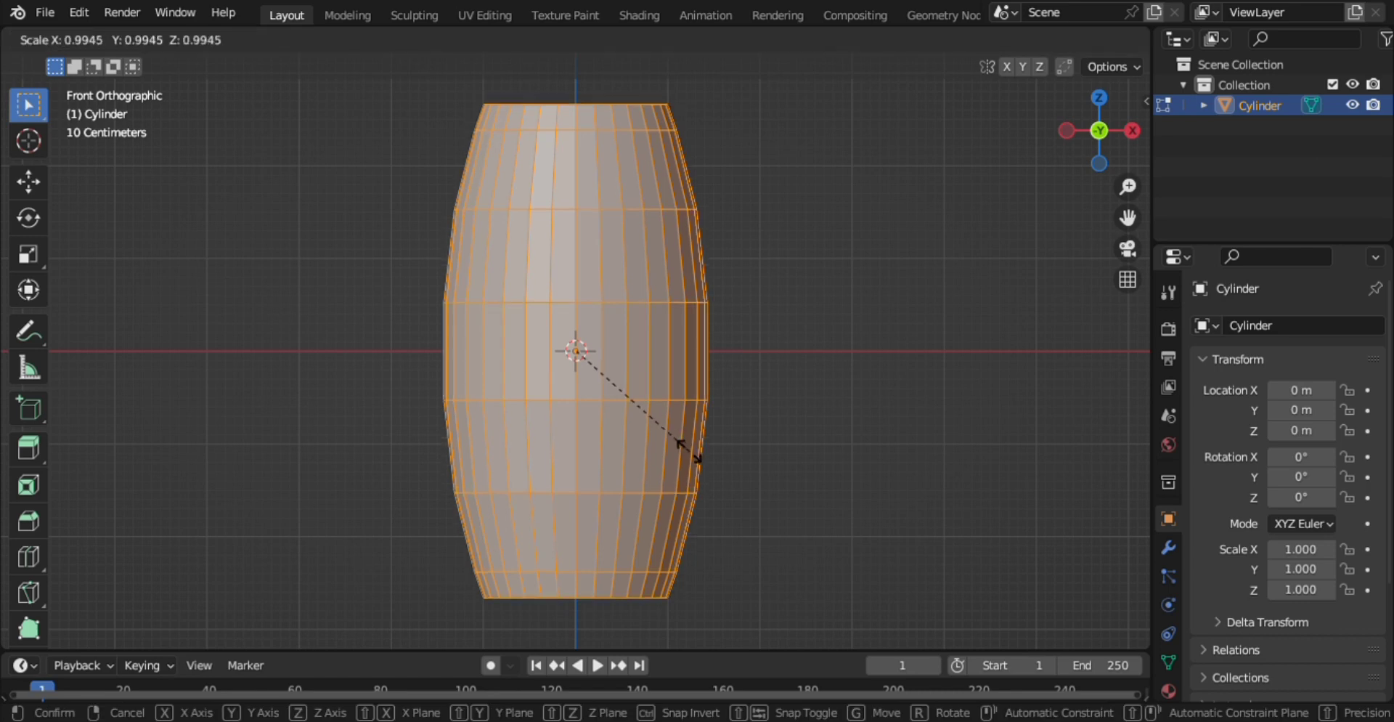
key(shift+z)
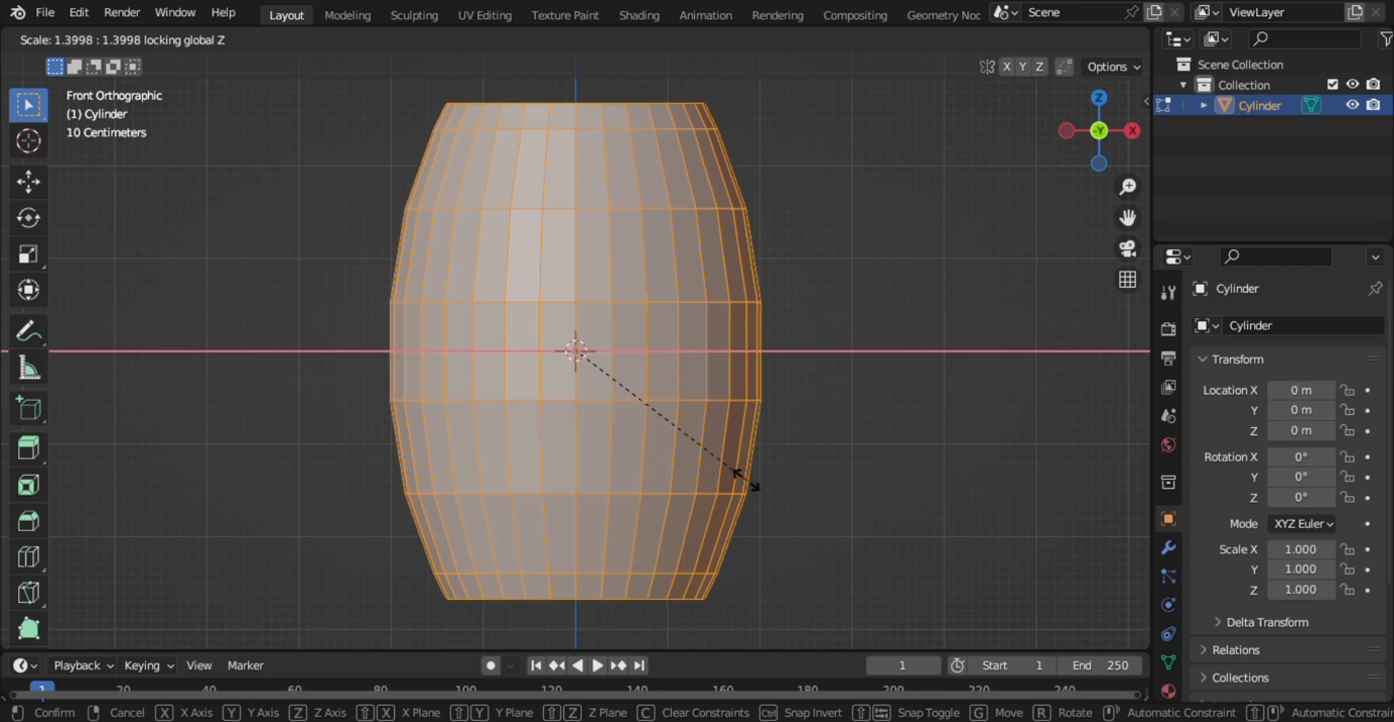
click(751, 484)
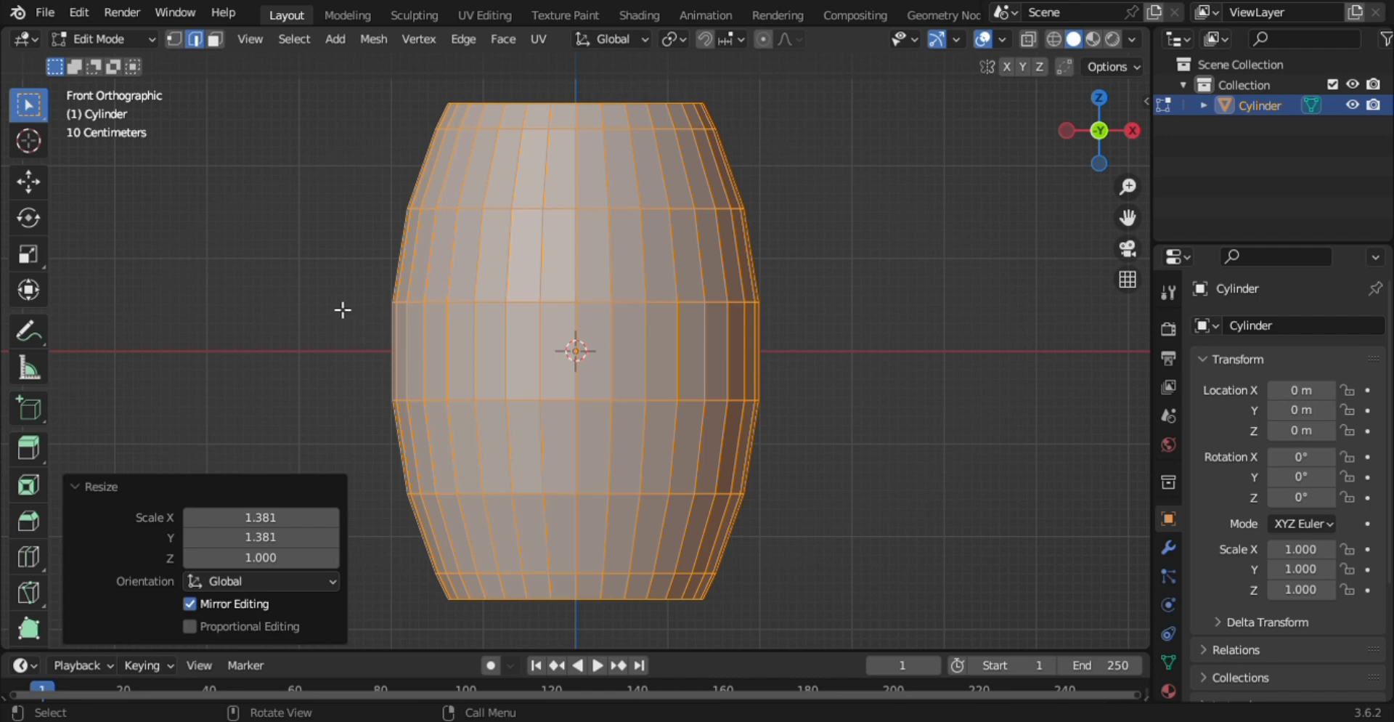
Delete all the barrel's faces except the single vertical strip just beside the centre line in front view
middle_drag(342, 308, 389, 305)
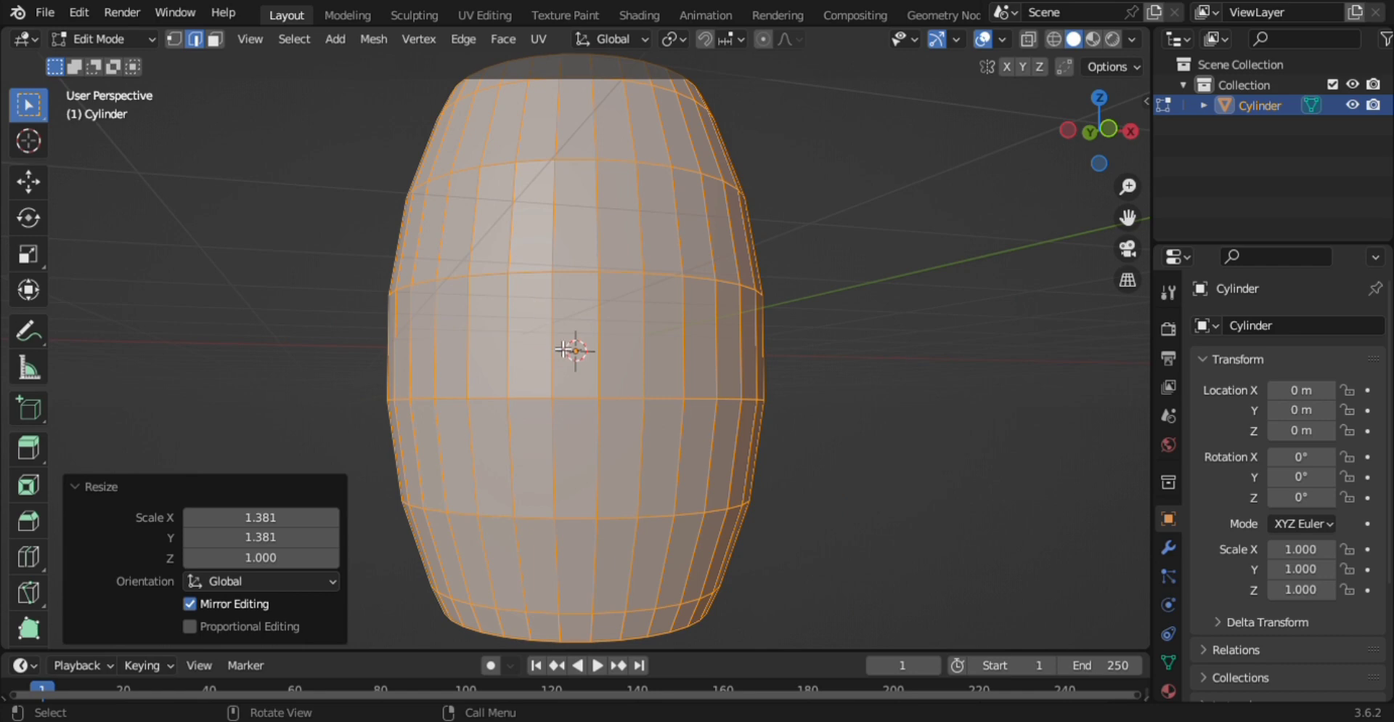
key(KP_7)
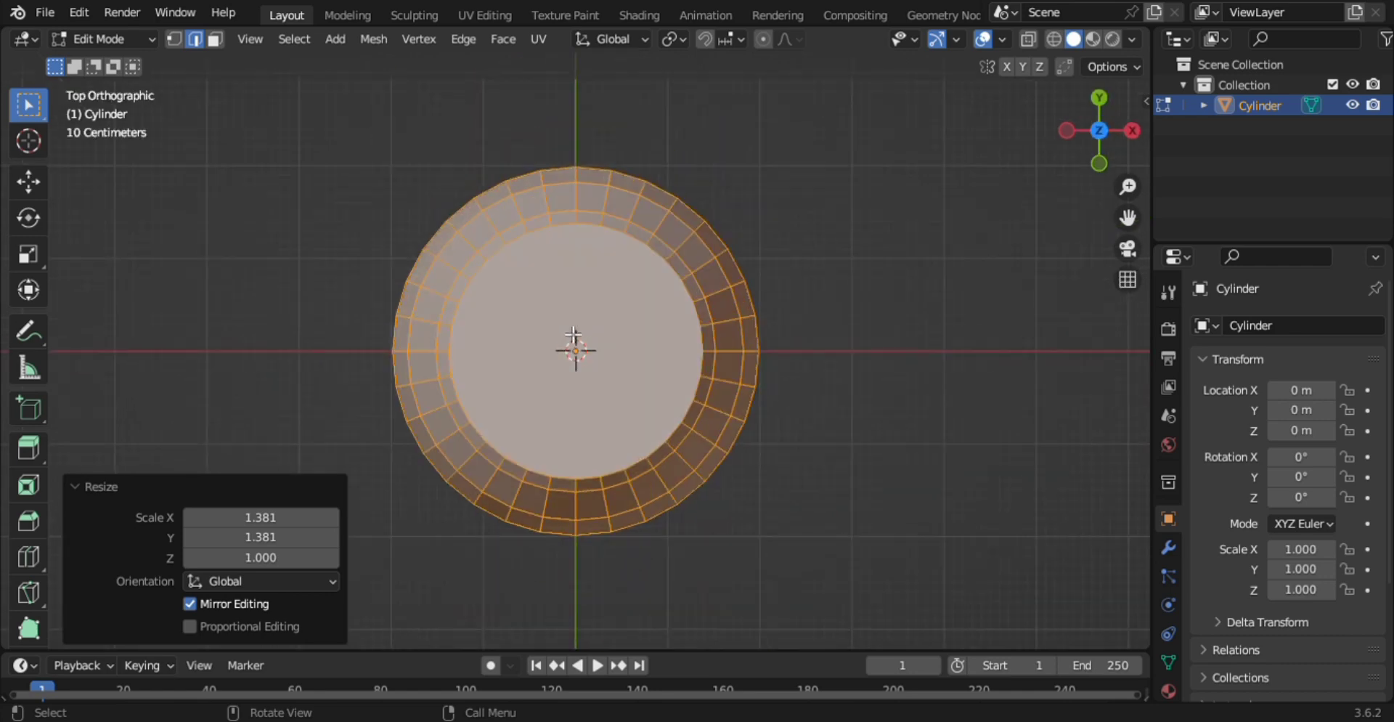
click(846, 387)
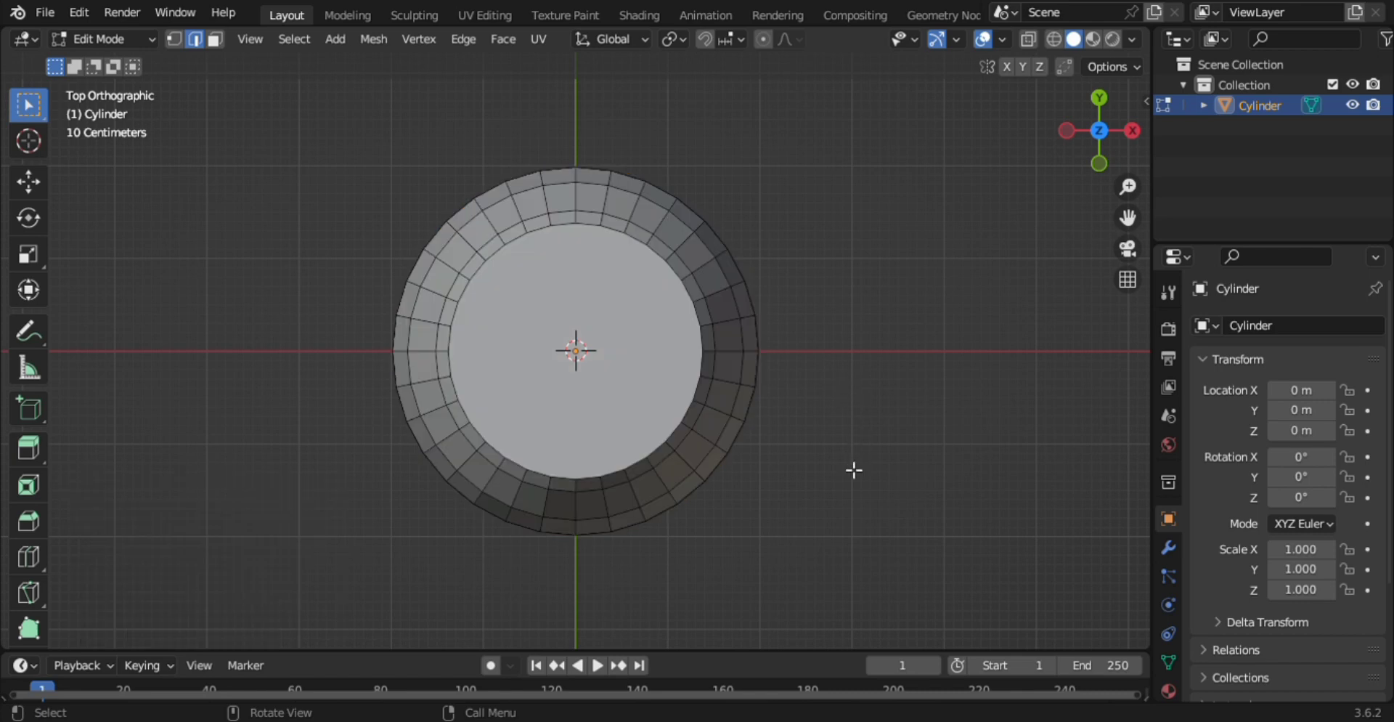
key(3)
key(a)
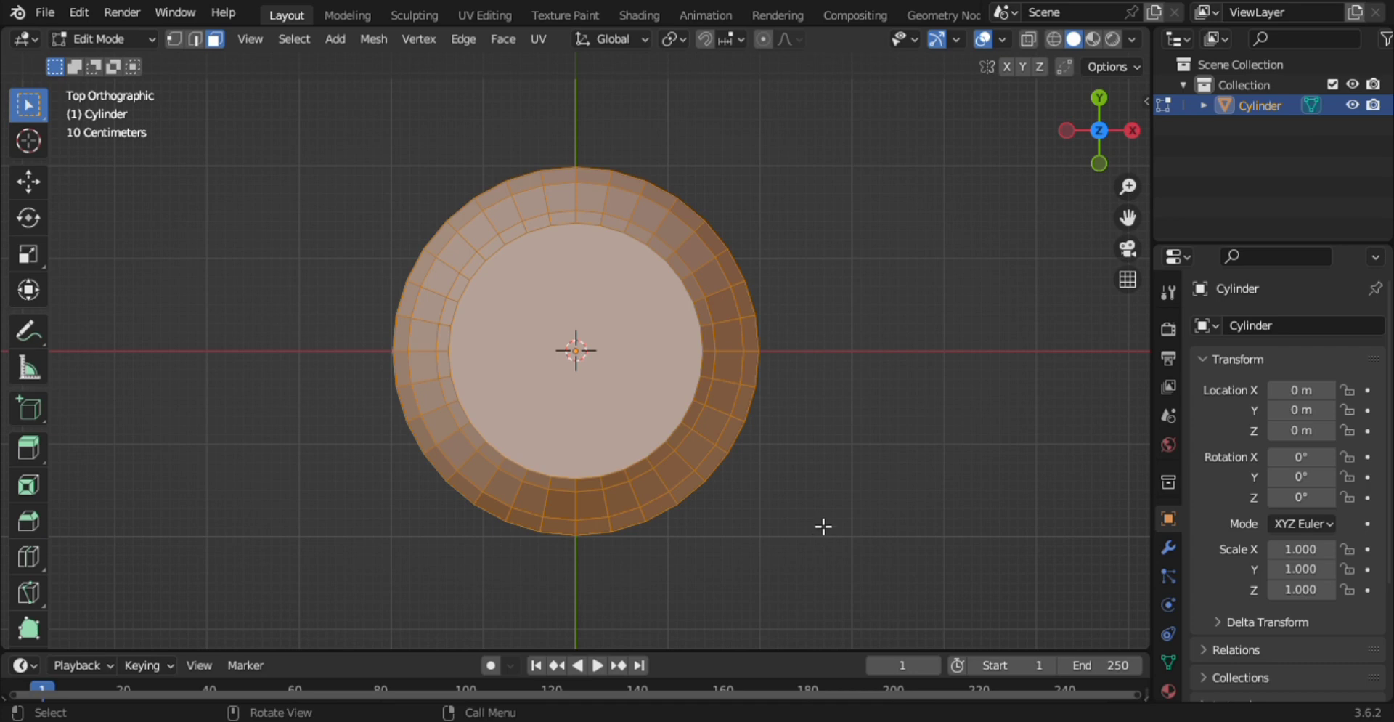
key(KP_1)
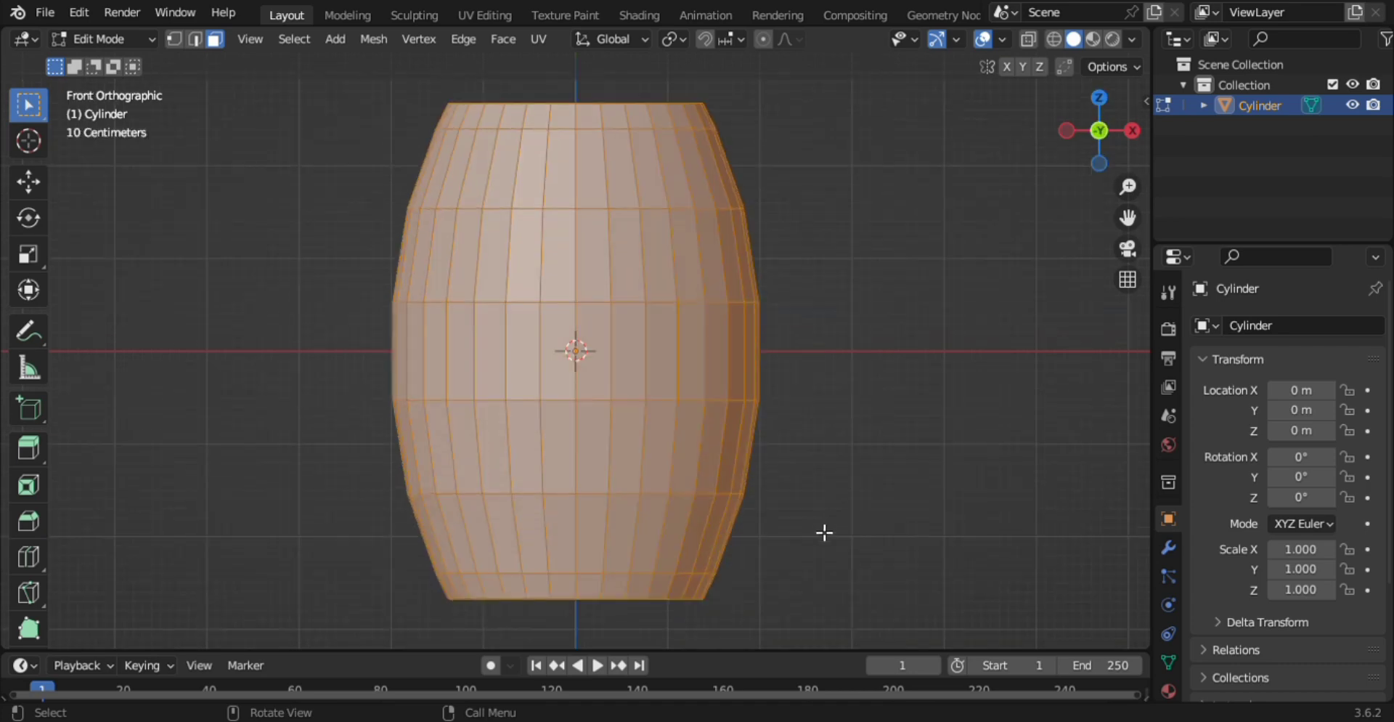
alt+click(569, 215)
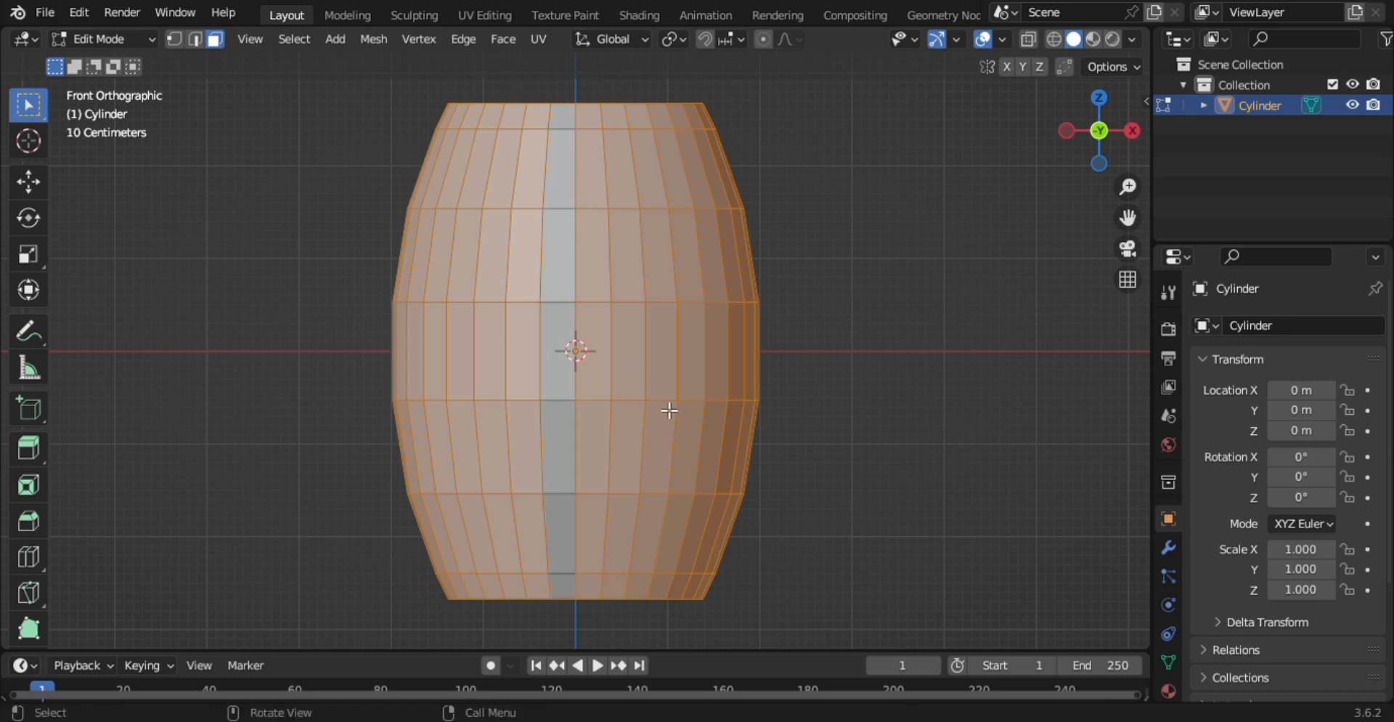
key(x)
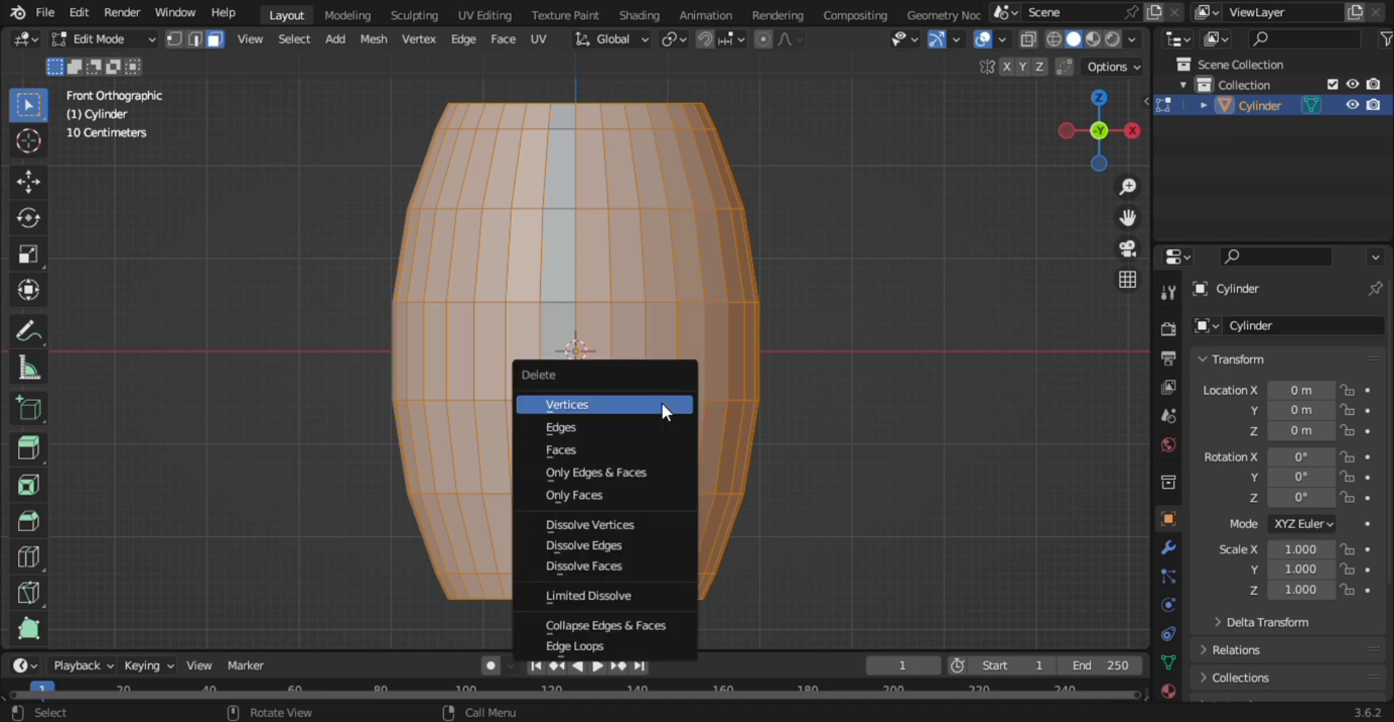
click(654, 450)
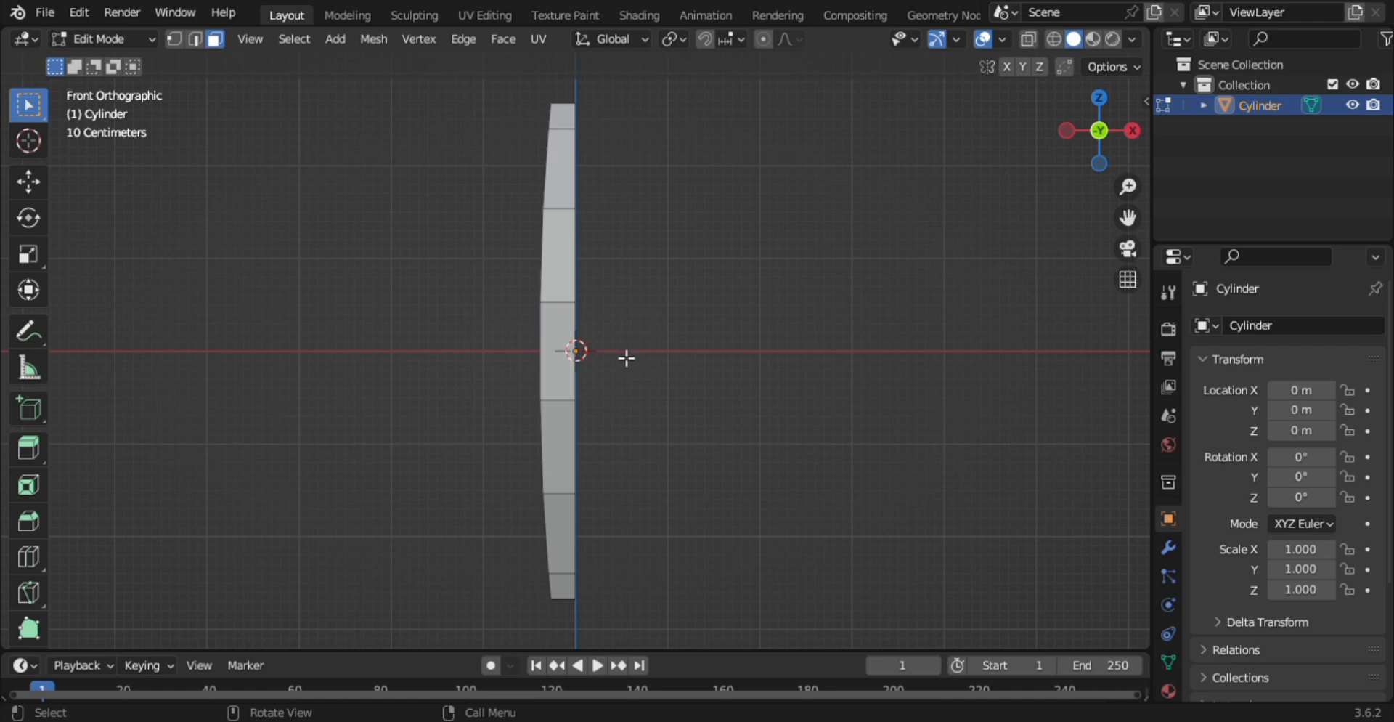
Duplicate the whole stave strip and rotate the copy 11.25° in top view, using the 3D Cursor as pivot point
key(a)
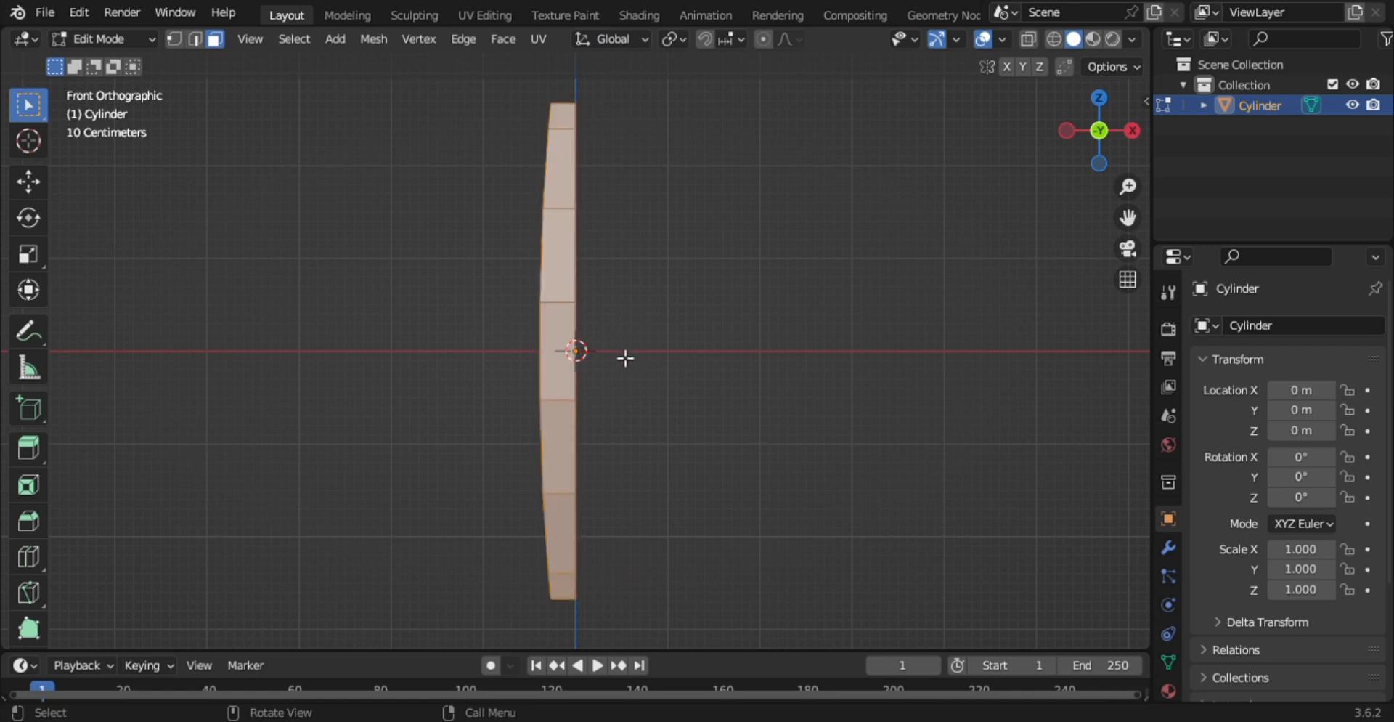
key(KP_7)
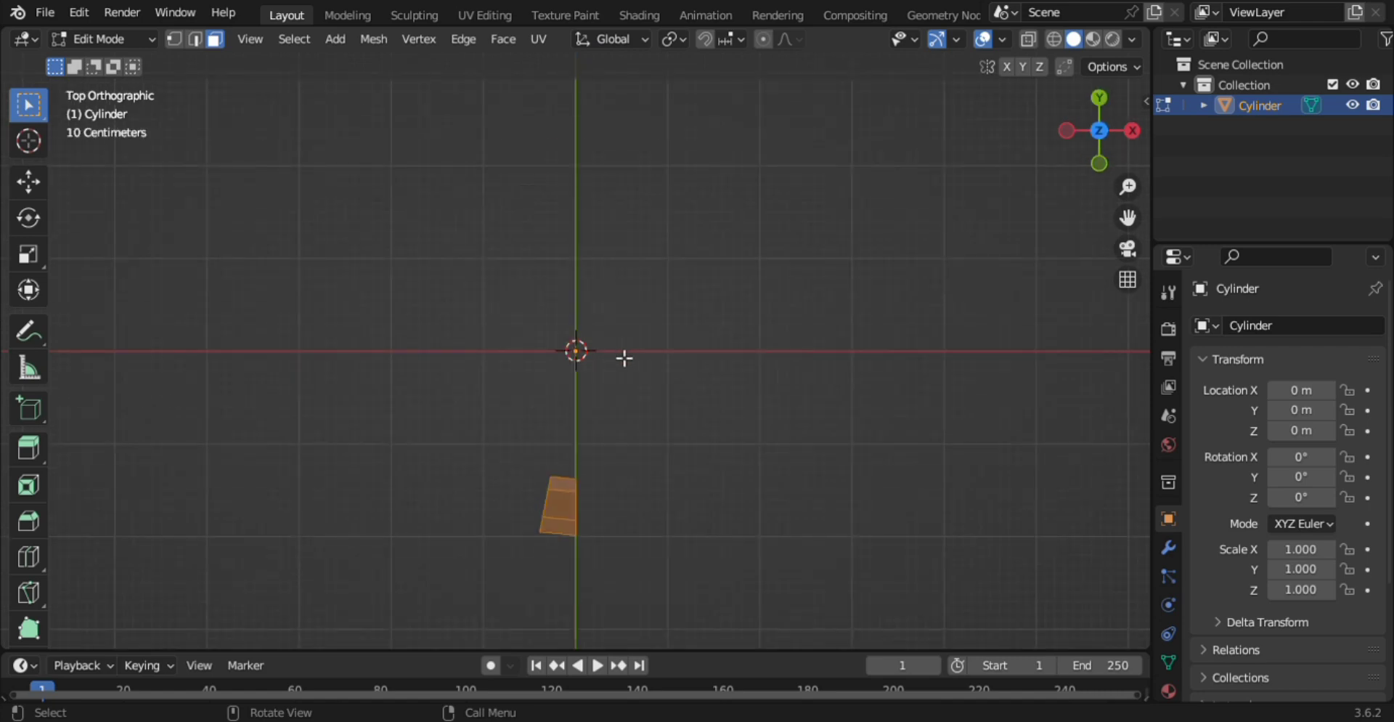
click(673, 37)
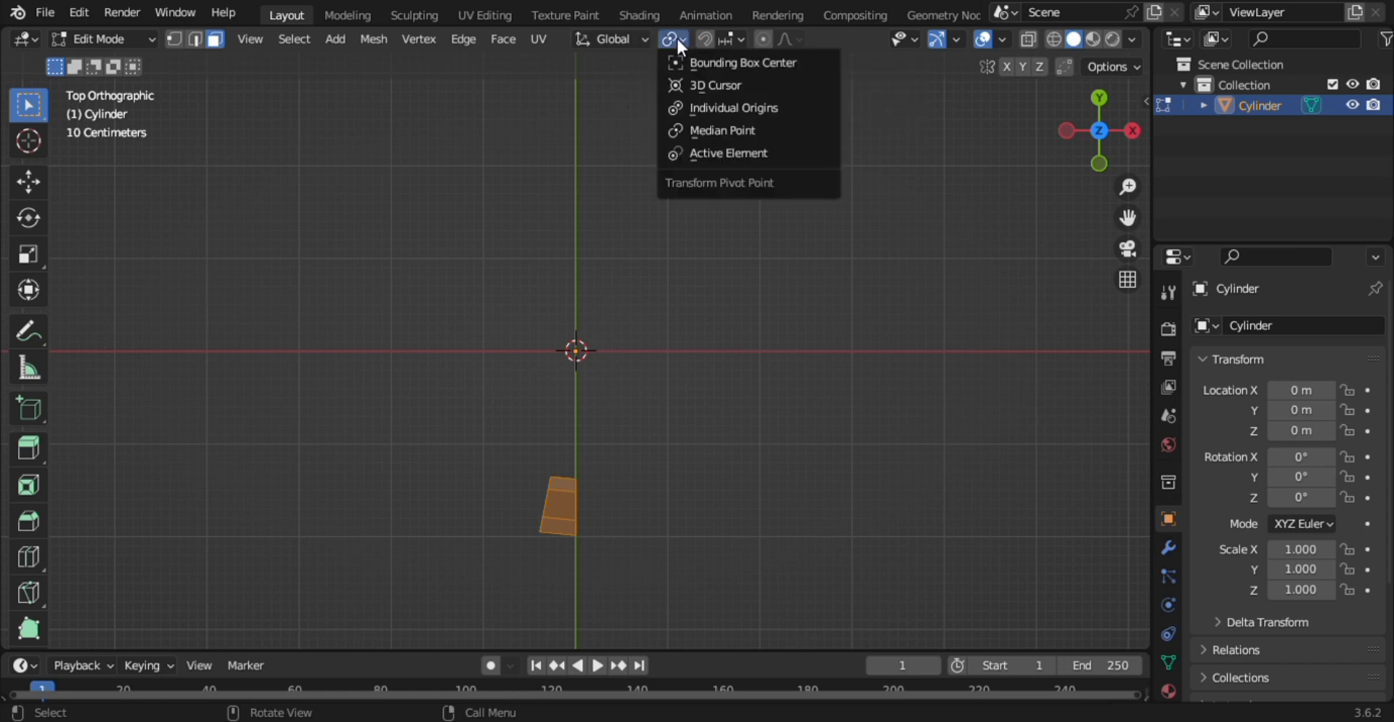
click(701, 84)
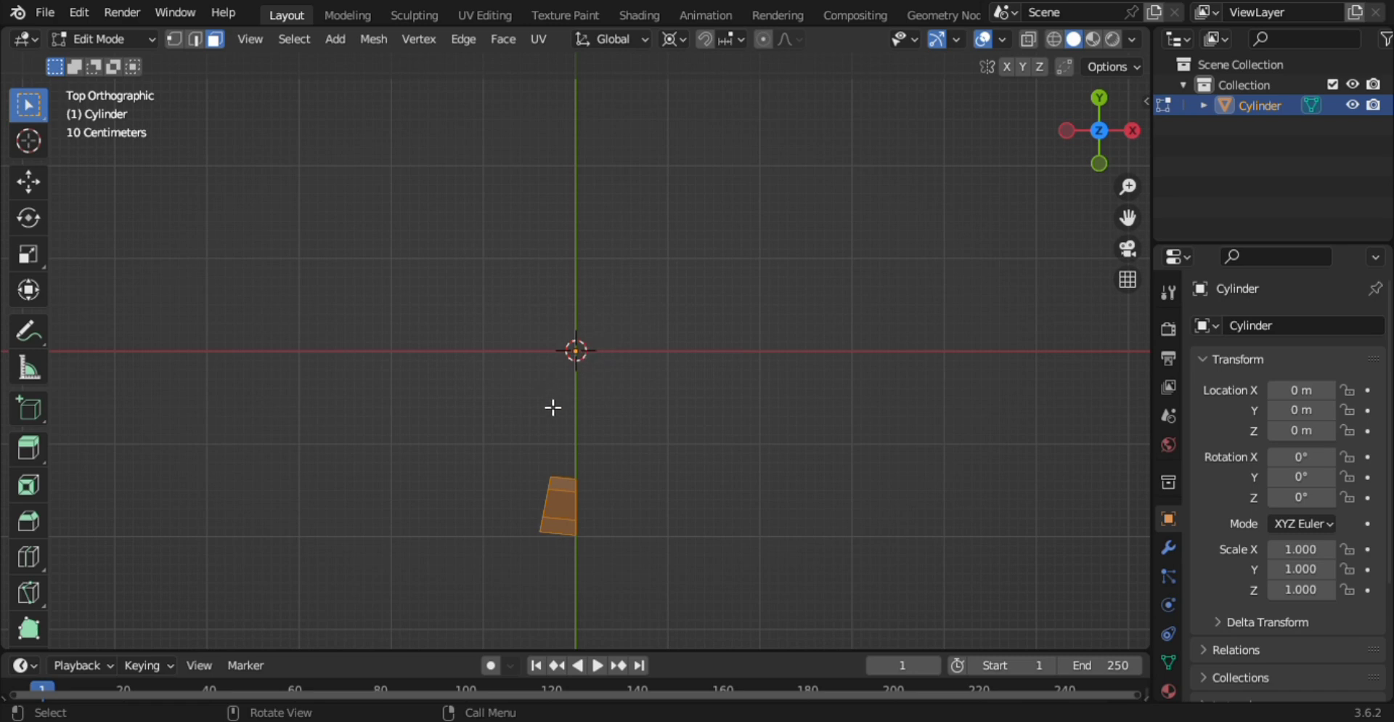
key(g)
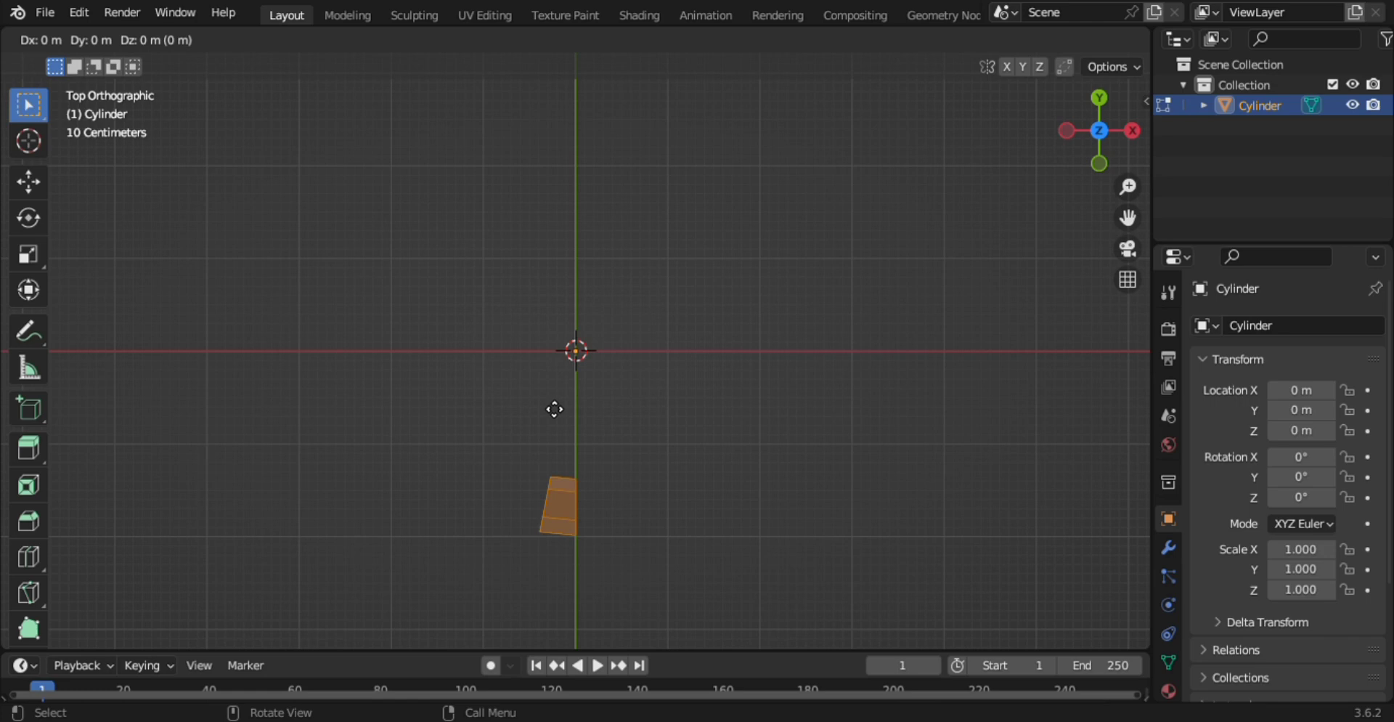
key(r)
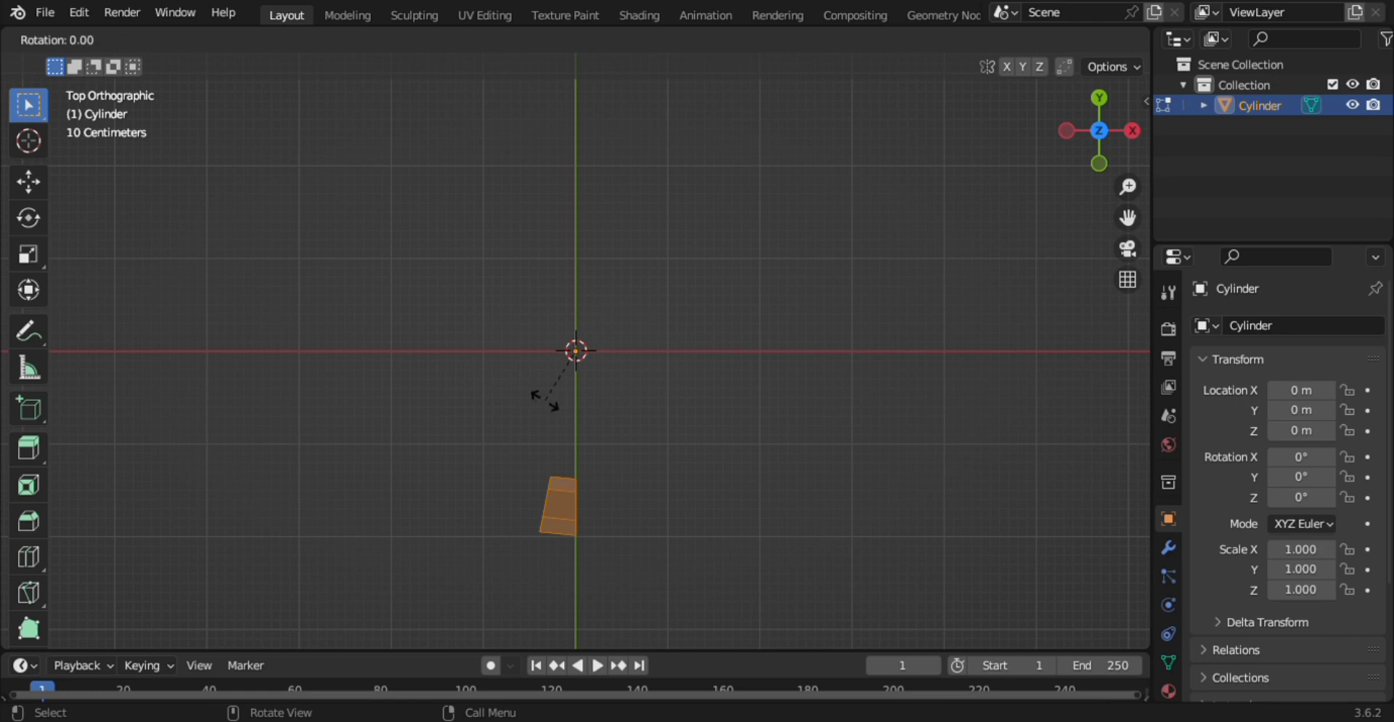
text(11.)
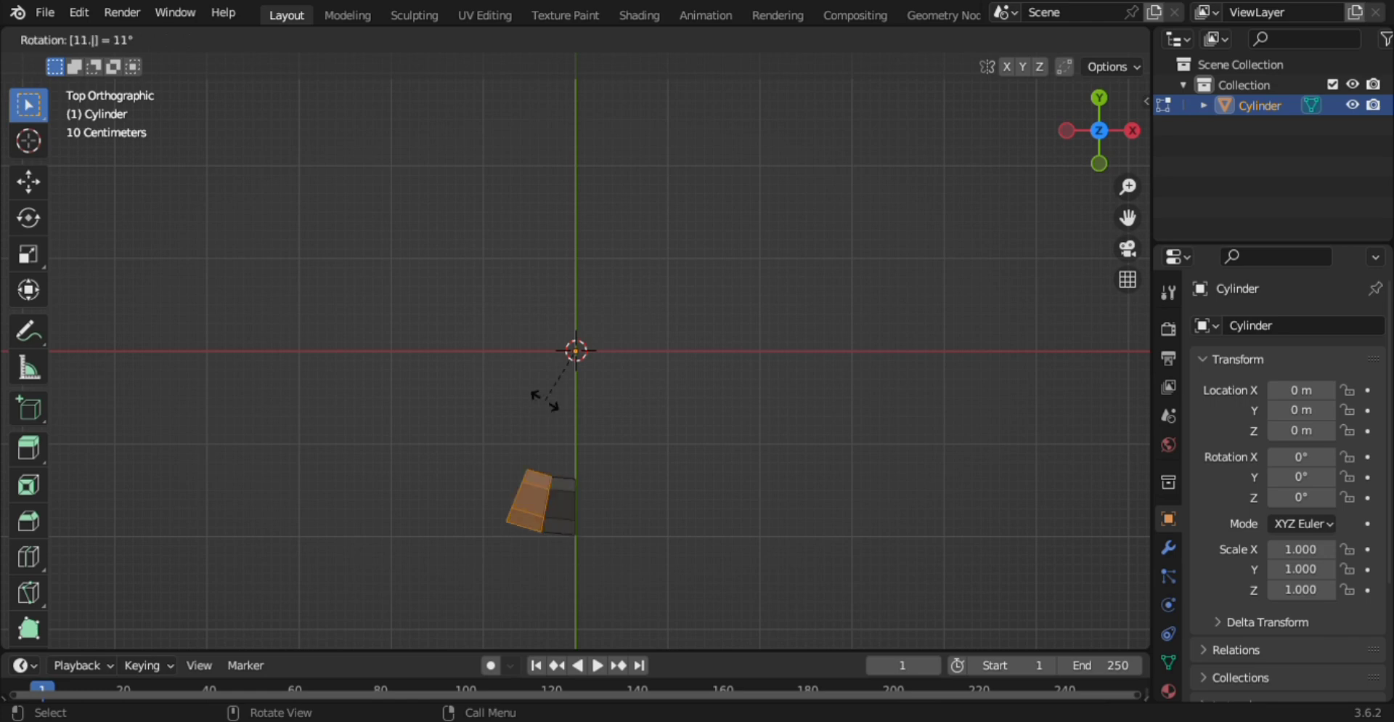
text(25)
click(544, 400)
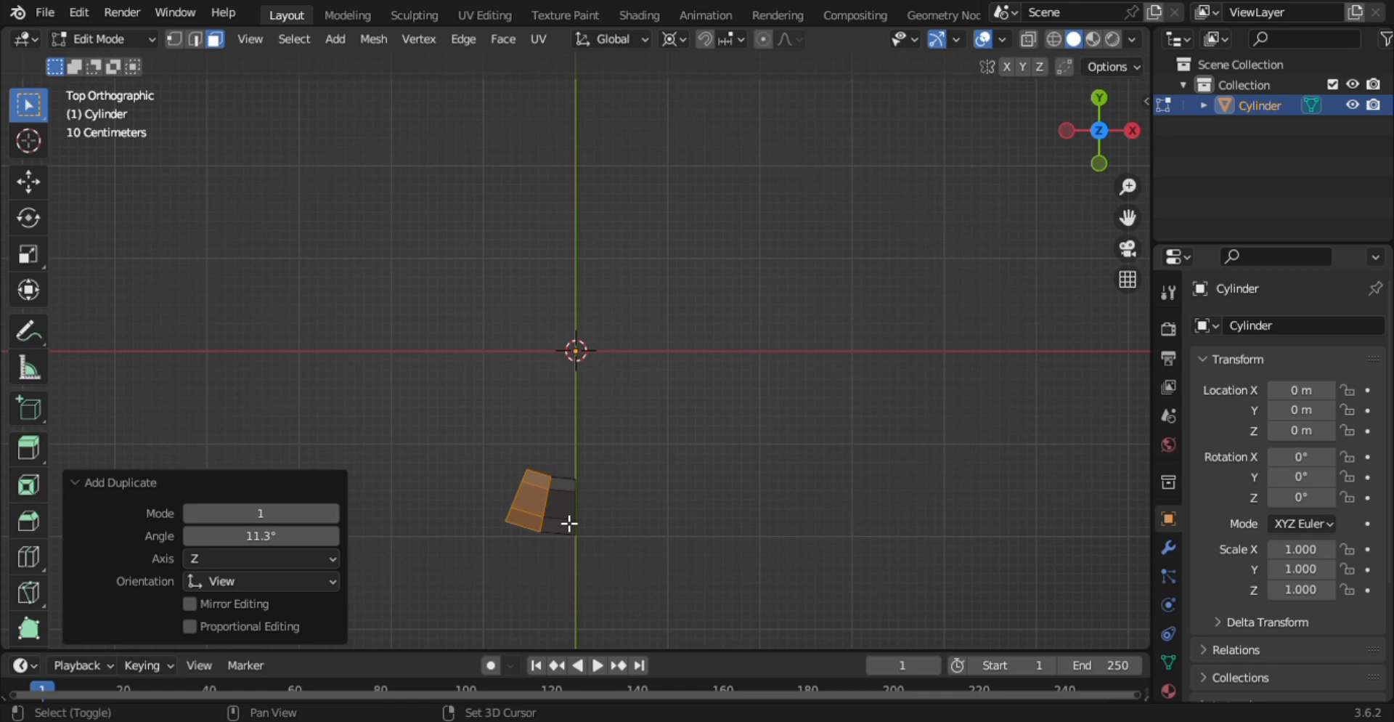
Repeat the rotated stave duplication around the 3D cursor until the staves form a closed ring
key(shift+r)
key(shift+r)
key(shift+r)
key(shift+r)
key(shift+r)
key(shift+r)
key(shift+r)
key(shift+r)
key(shift+r)
key(shift+r)
key(shift+r)
key(shift+r)
key(shift+r)
key(shift+r)
key(shift+r)
key(shift+r)
key(shift+r)
key(shift+r)
key(shift+r)
key(shift+r)
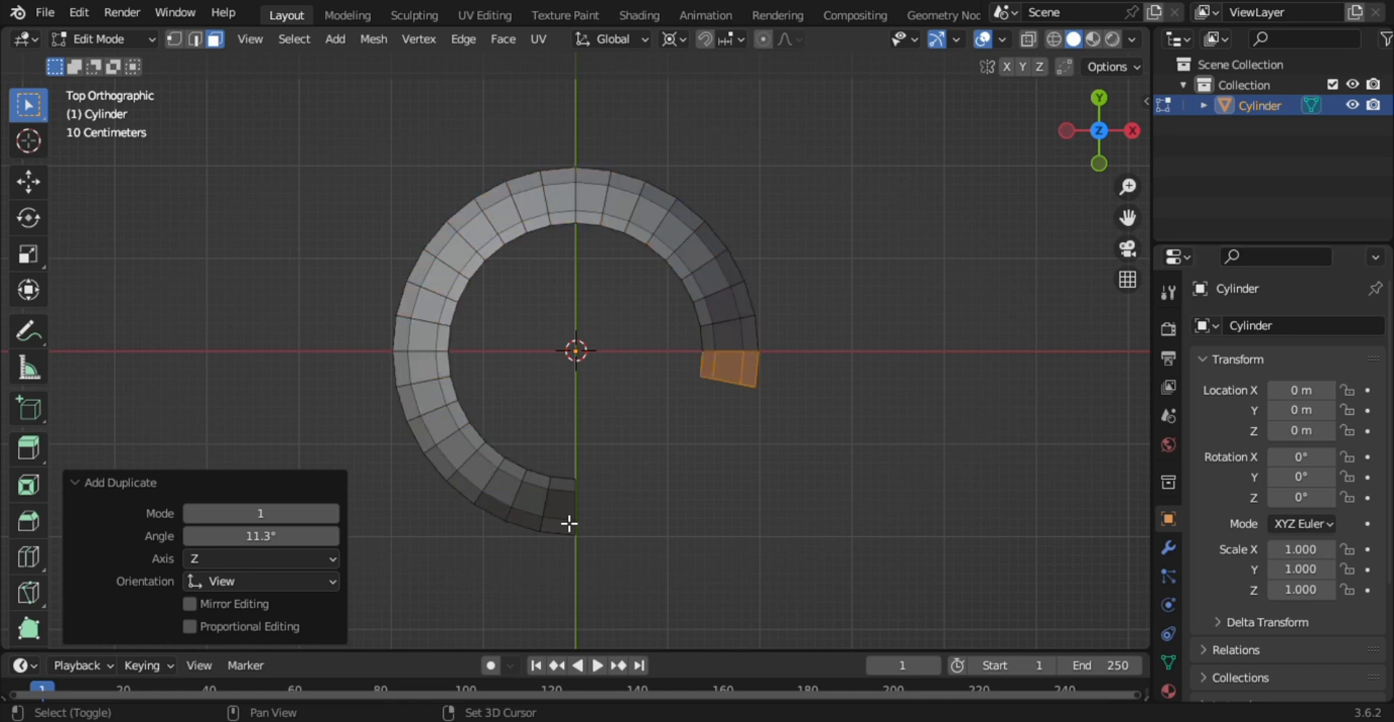
key(shift+r)
key(shift+r)
key(shift+r)
key(shift+r)
key(shift+r)
key(shift+r)
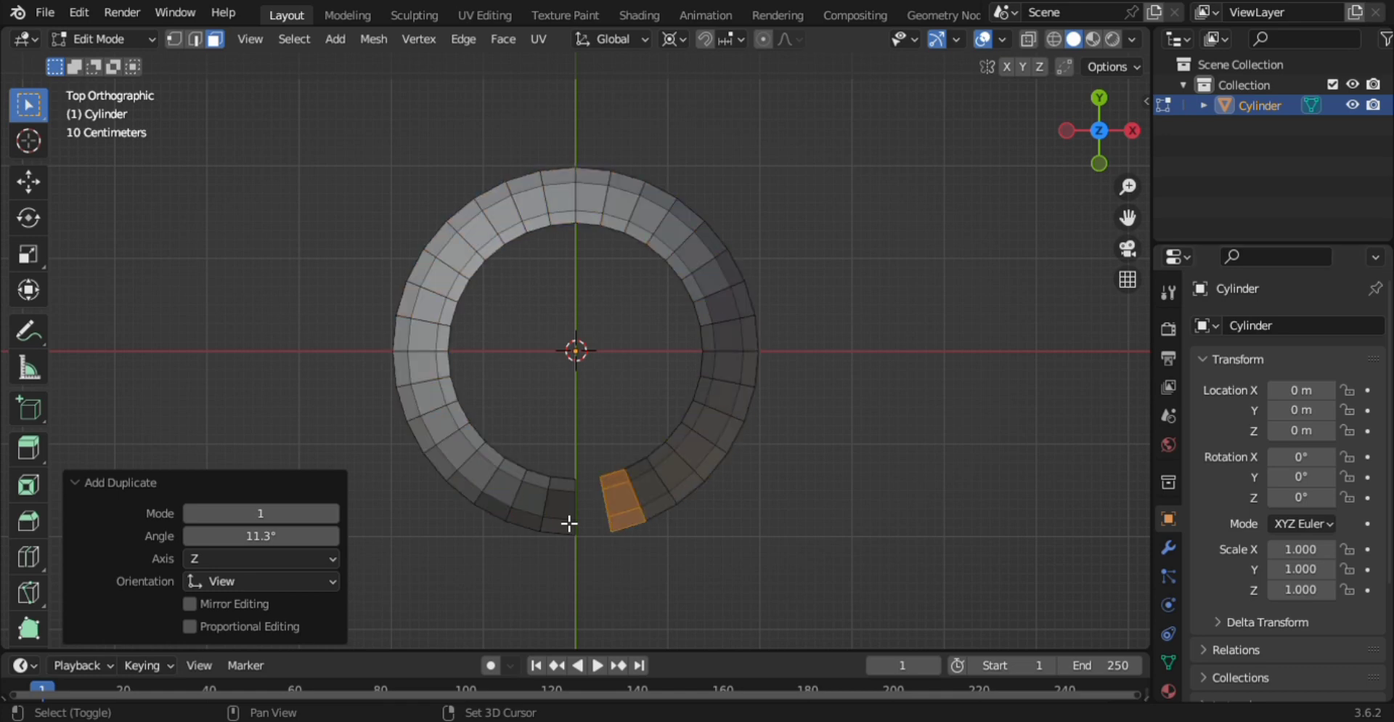
key(shift+r)
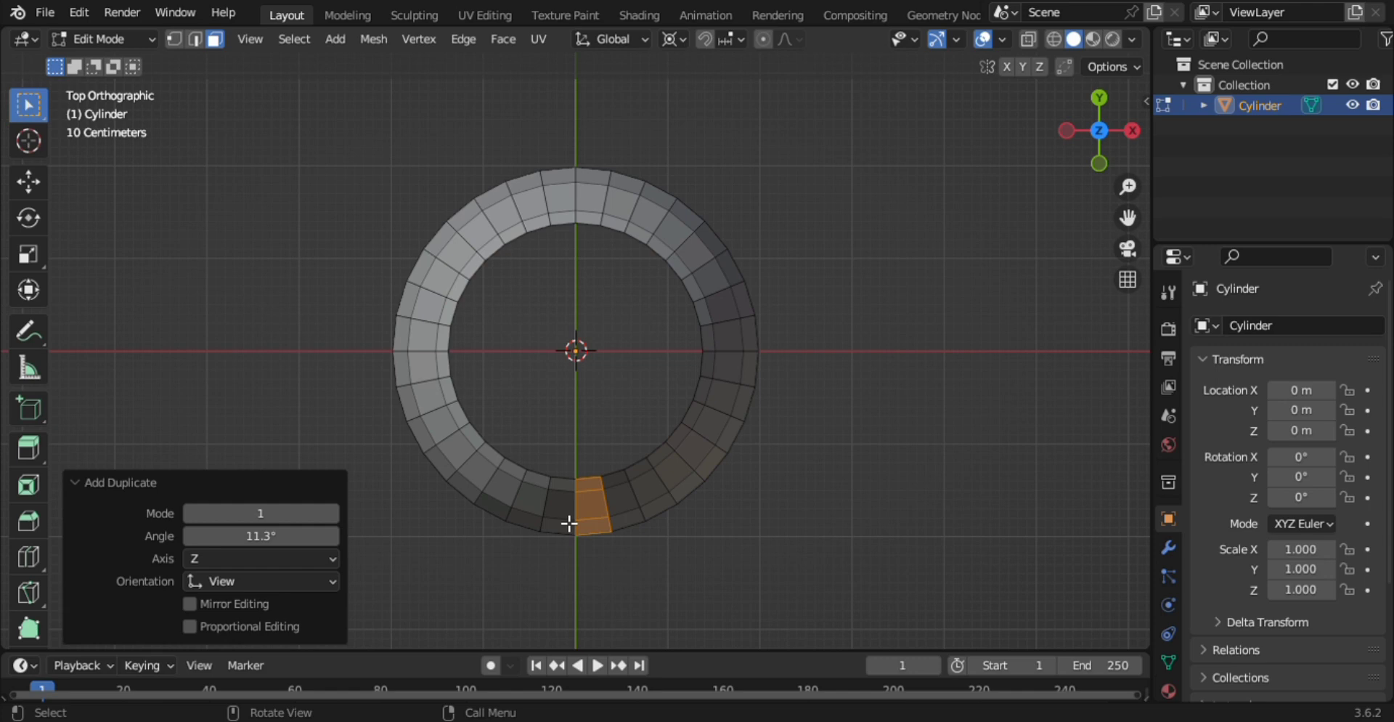
Select all the staves and add a Solidify modifier with a thickness of -0.08 m
scroll(579, 529, down, 2)
middle_drag(579, 530, 613, 438)
middle_drag(742, 502, 731, 404)
middle_drag(793, 345, 821, 433)
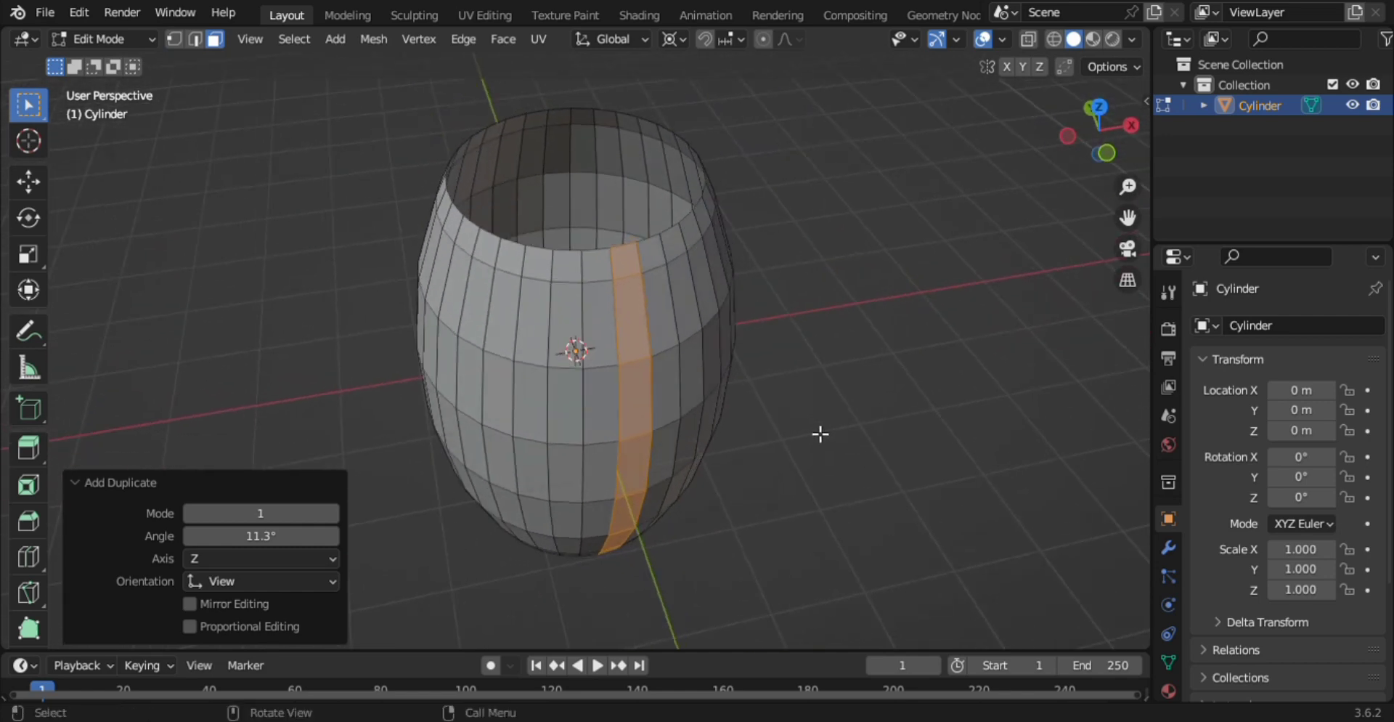
key(a)
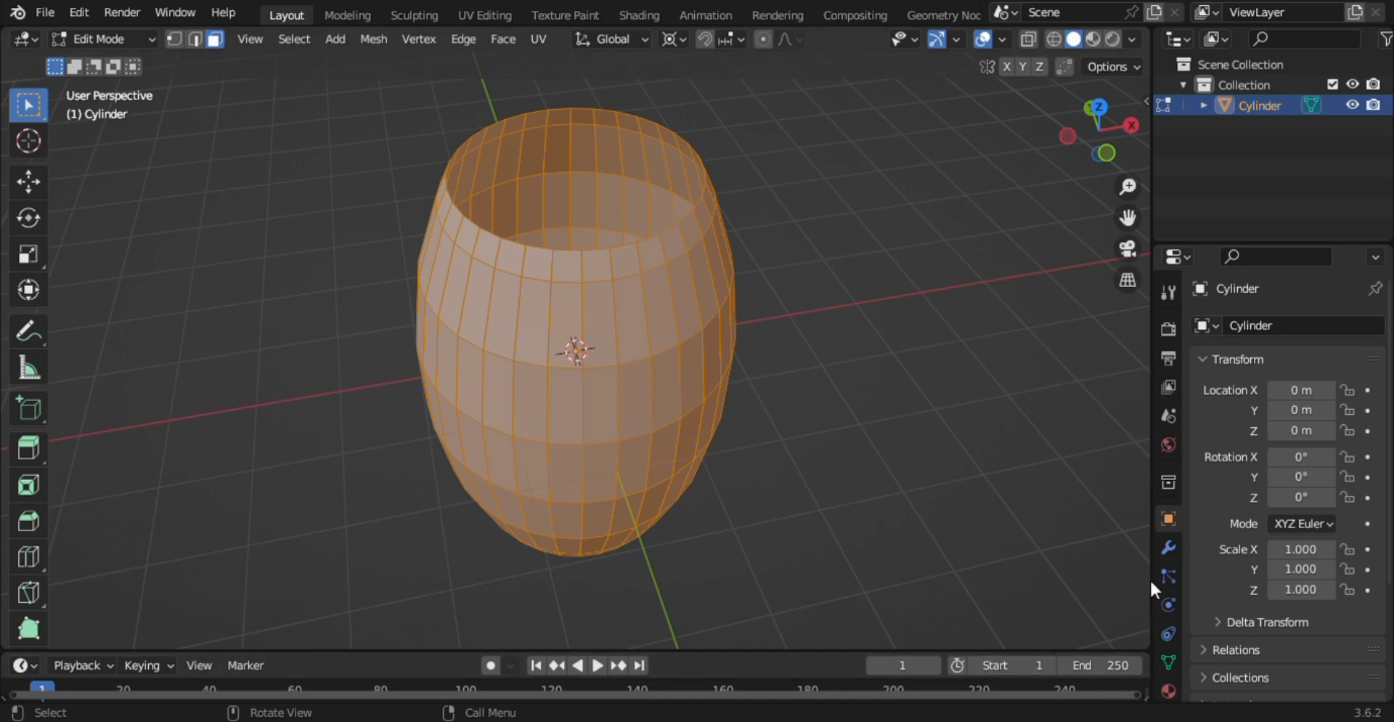
click(1167, 546)
click(1240, 329)
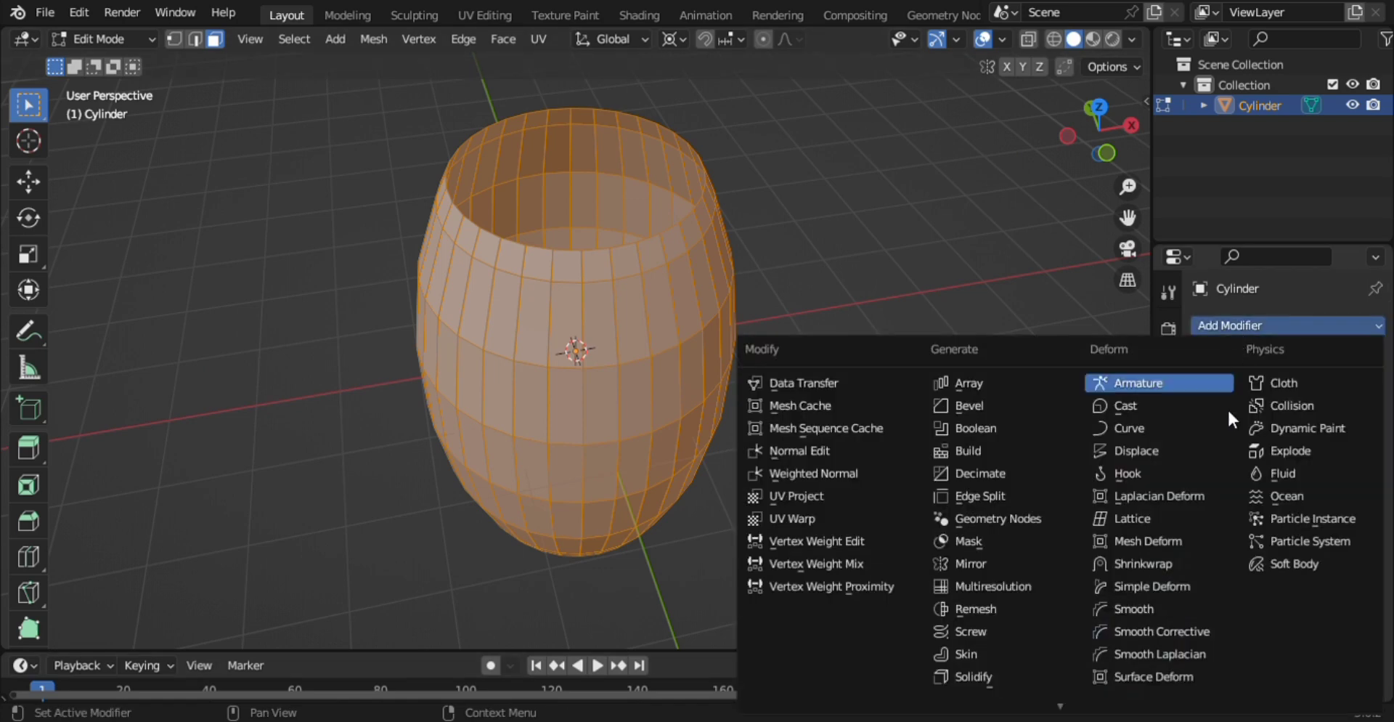
click(988, 676)
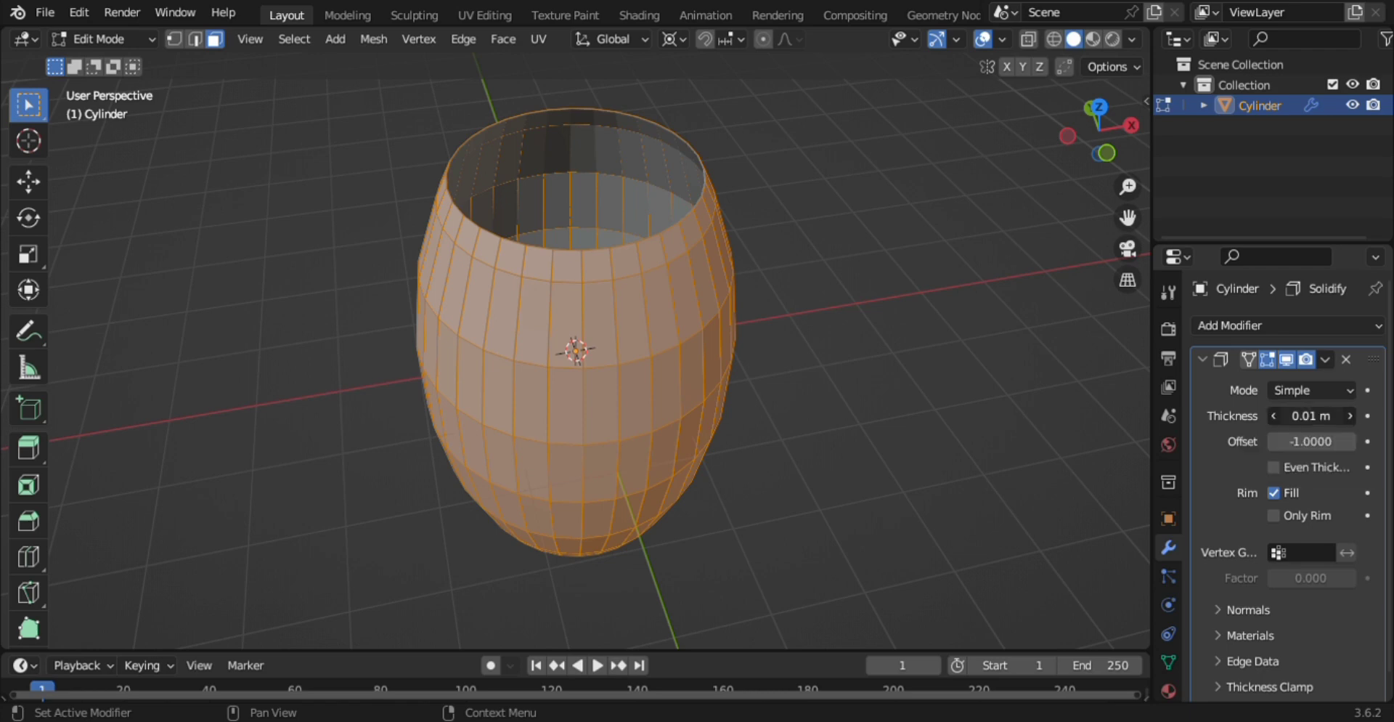
drag(1311, 416, 1282, 415)
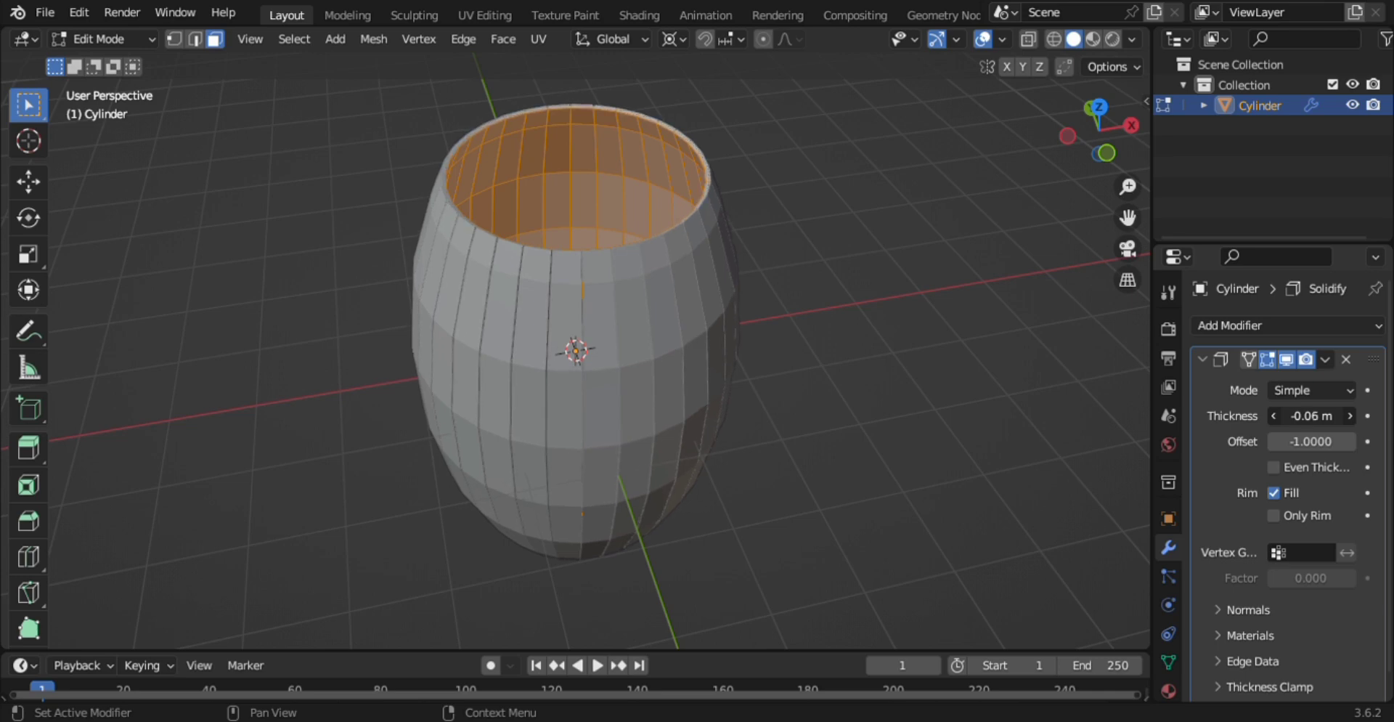
drag(1281, 415, 1267, 416)
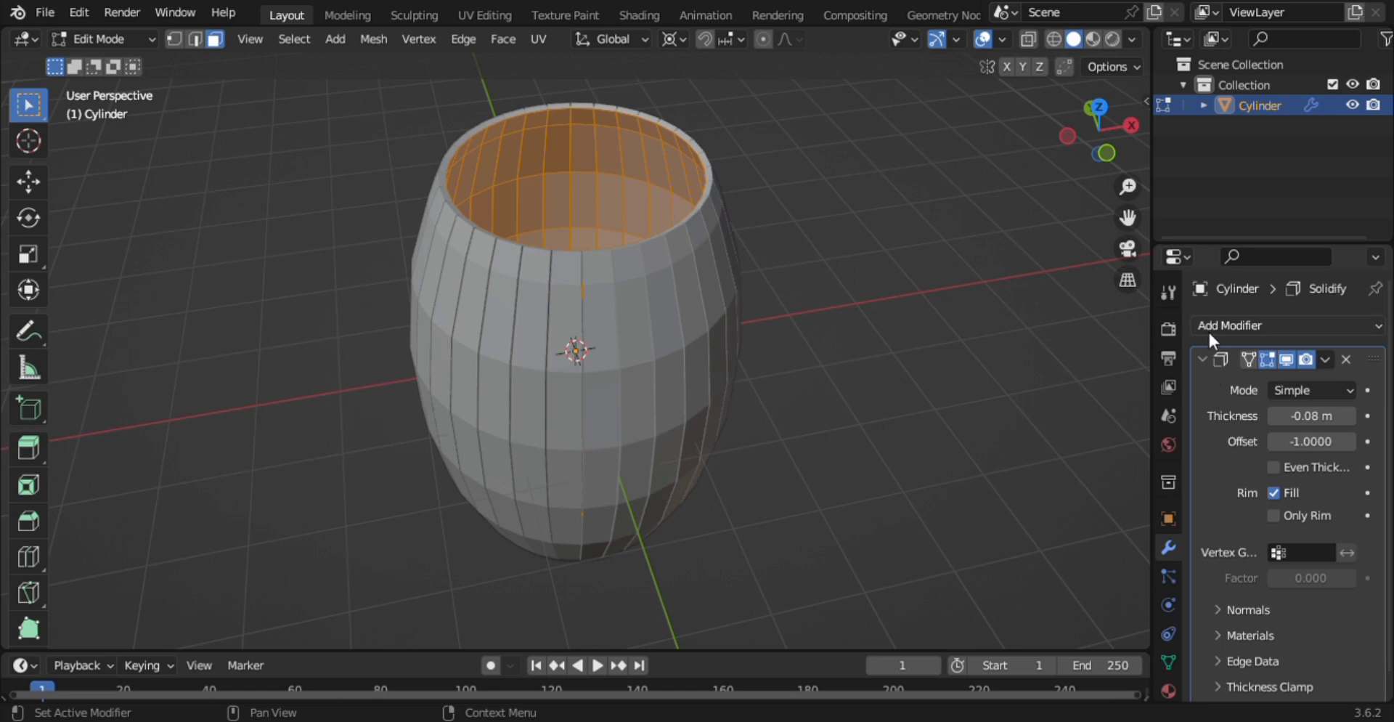
click(1204, 362)
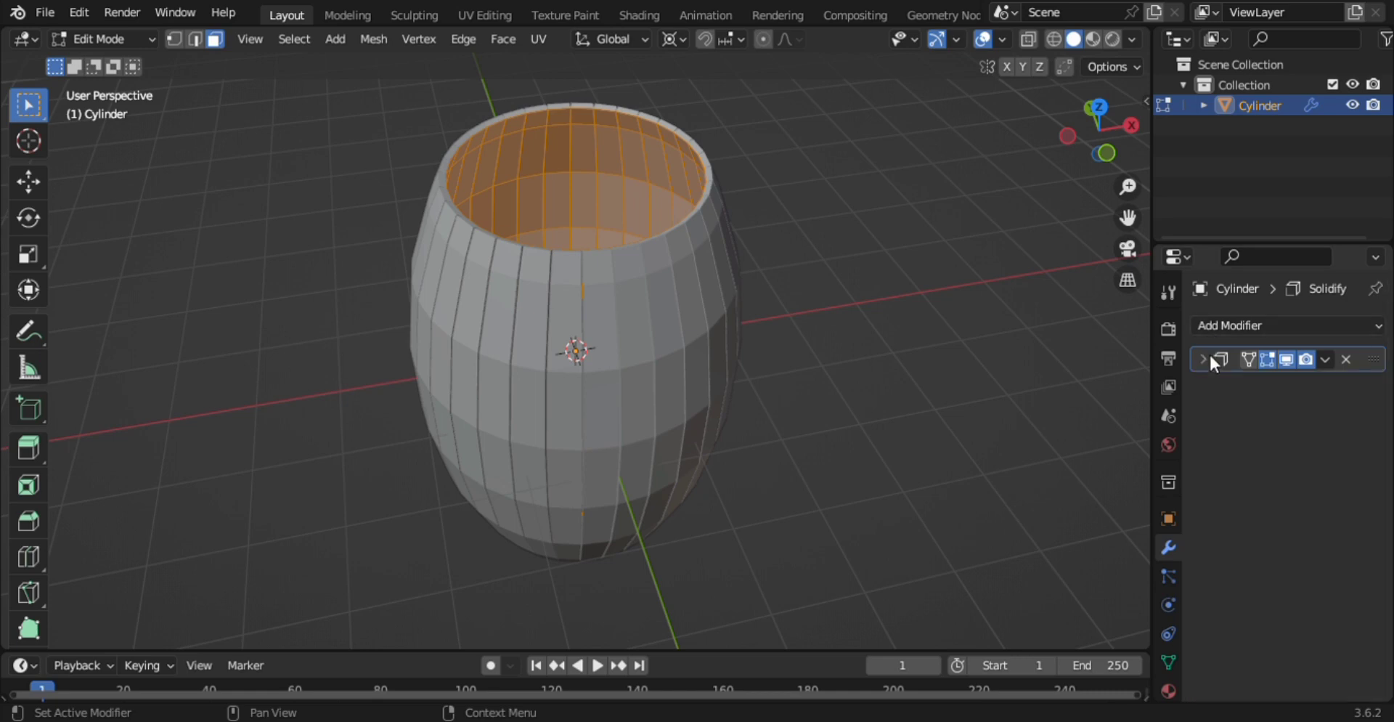
Add a Bevel modifier to the barrel with an amount of 0.03 m and 2 segments
click(1243, 325)
click(962, 413)
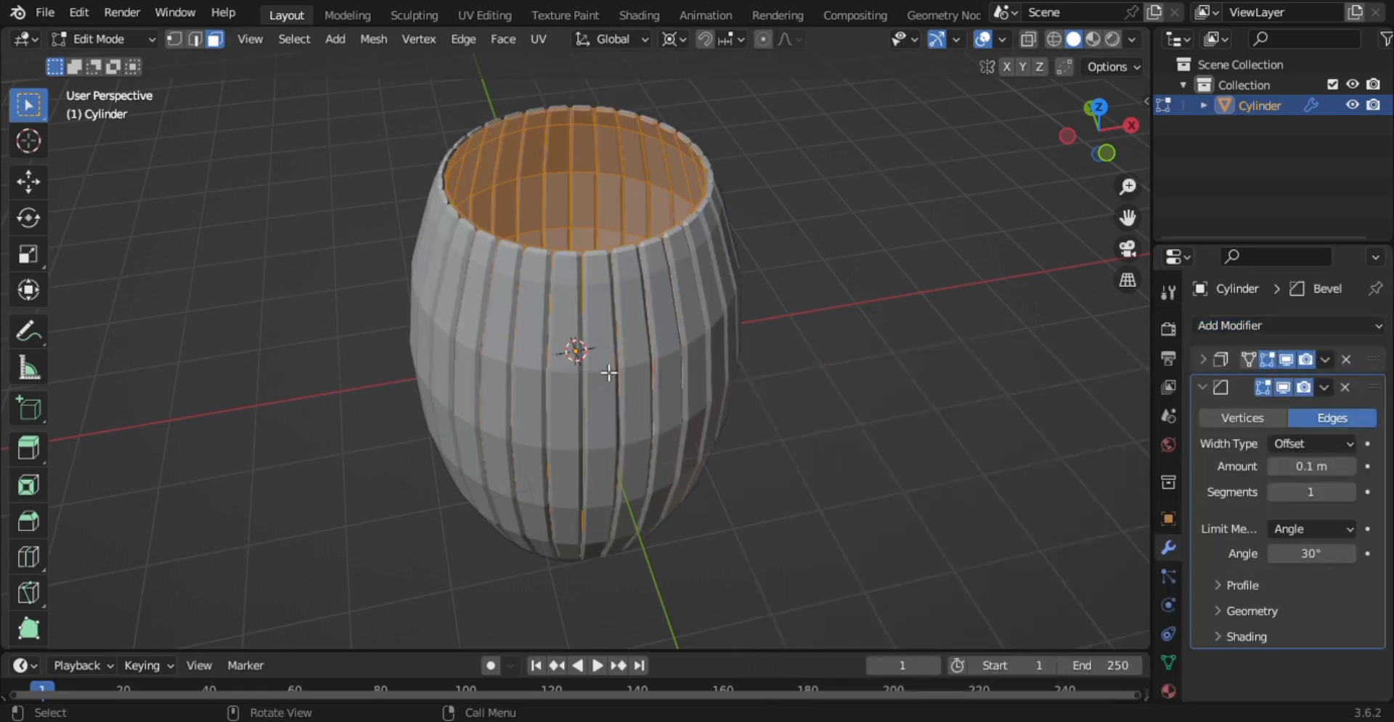
click(1350, 466)
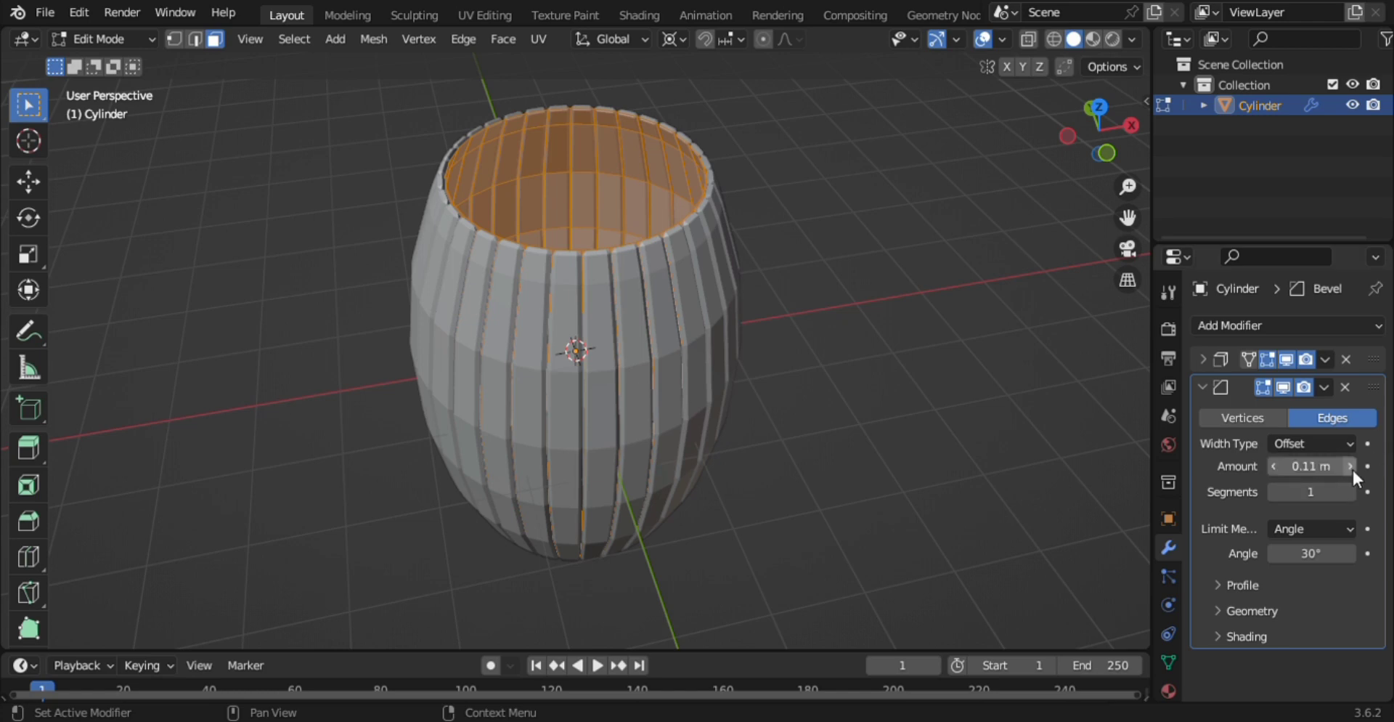
click(1351, 466)
click(1351, 466)
click(1278, 464)
text(0.06)
key(Return)
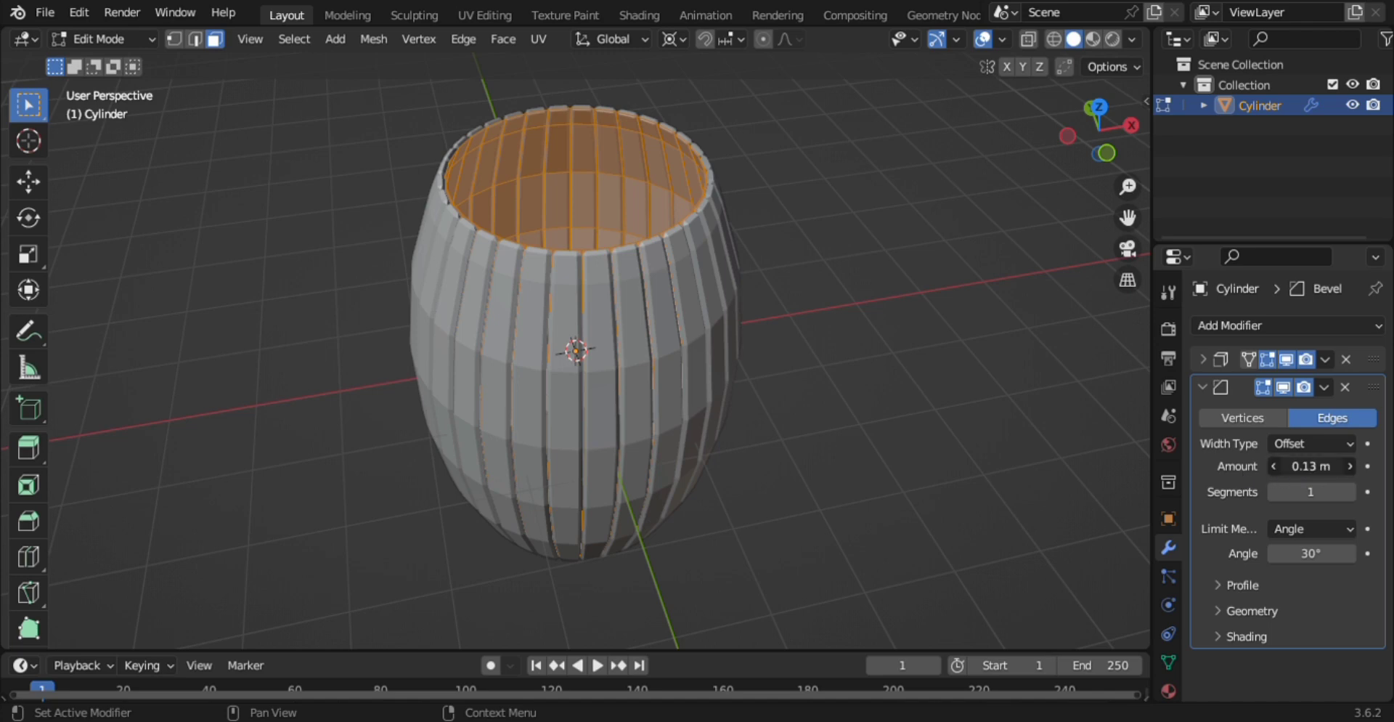
mouse_move(1311, 466)
mouse_down()
mouse_move(1289, 466)
mouse_move(1314, 466)
mouse_up()
drag(1312, 466, 1305, 466)
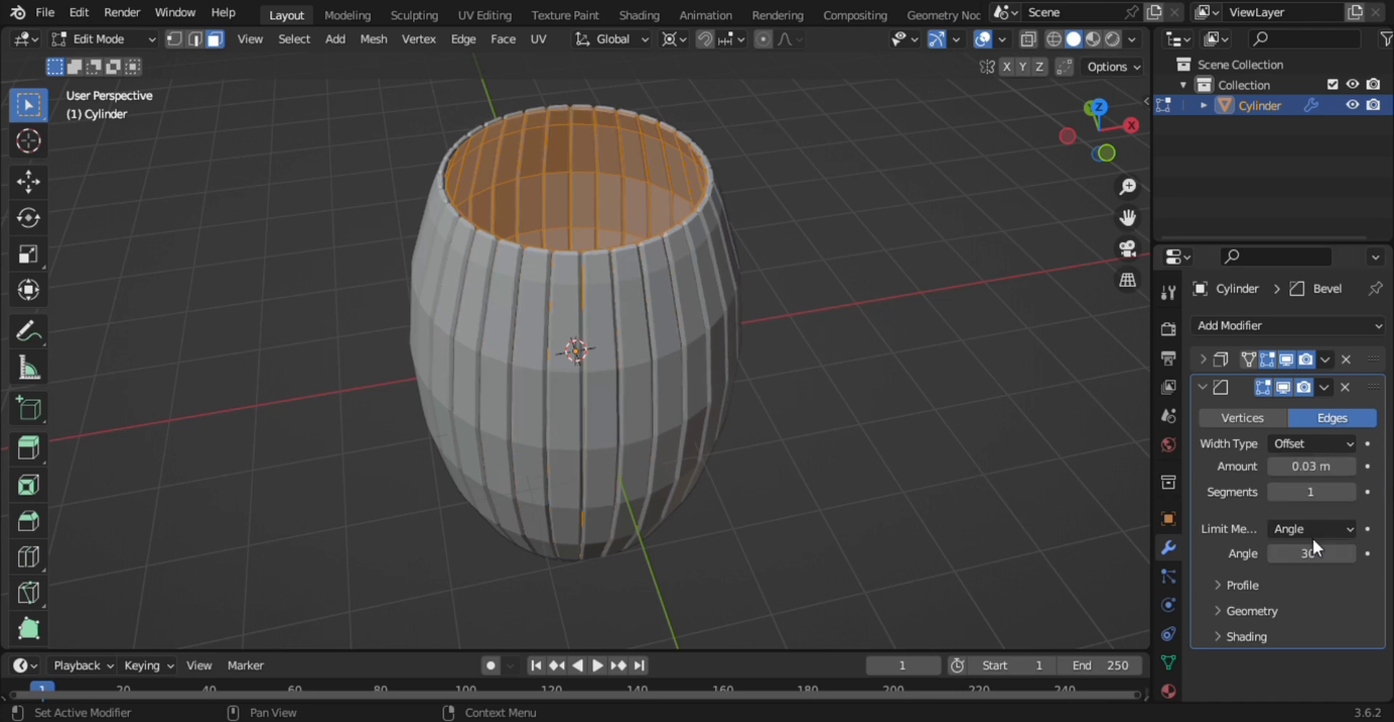
click(1348, 490)
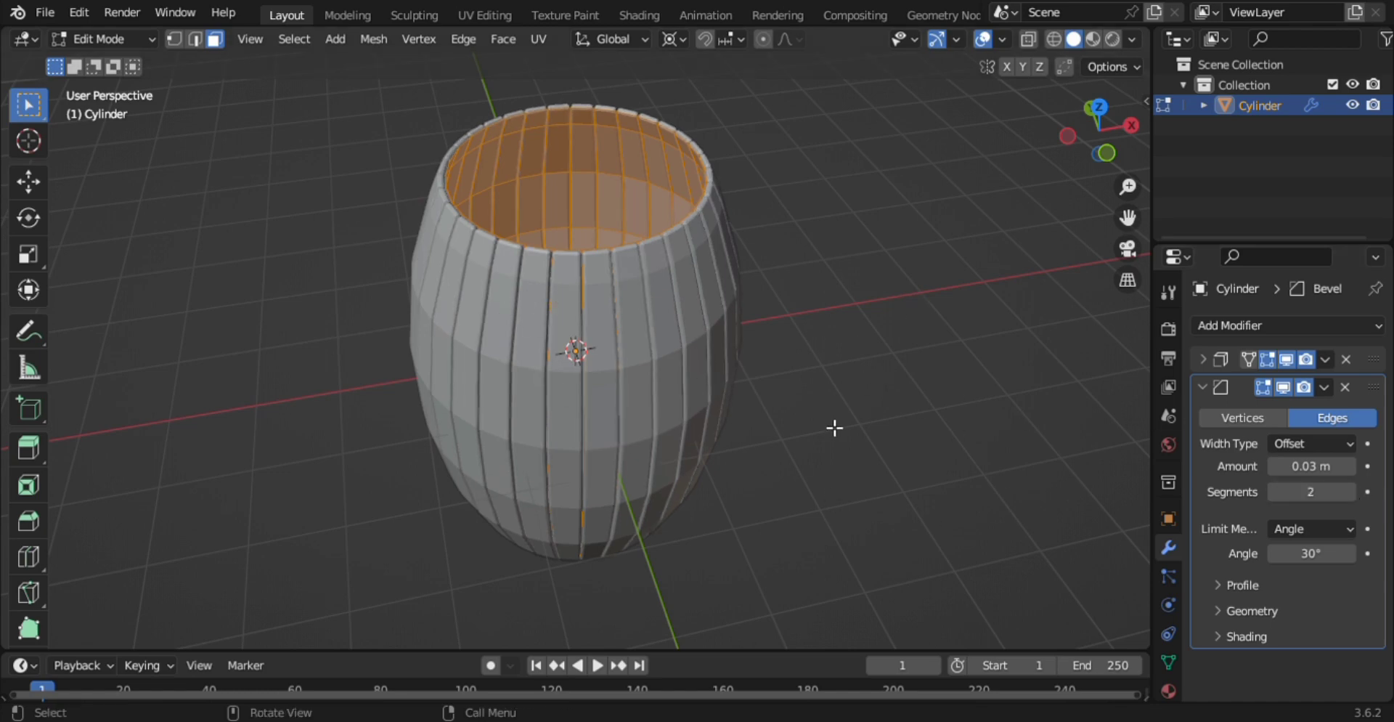
Return to Object Mode, apply Shade Smooth to the barrel and deselect it
key(Tab)
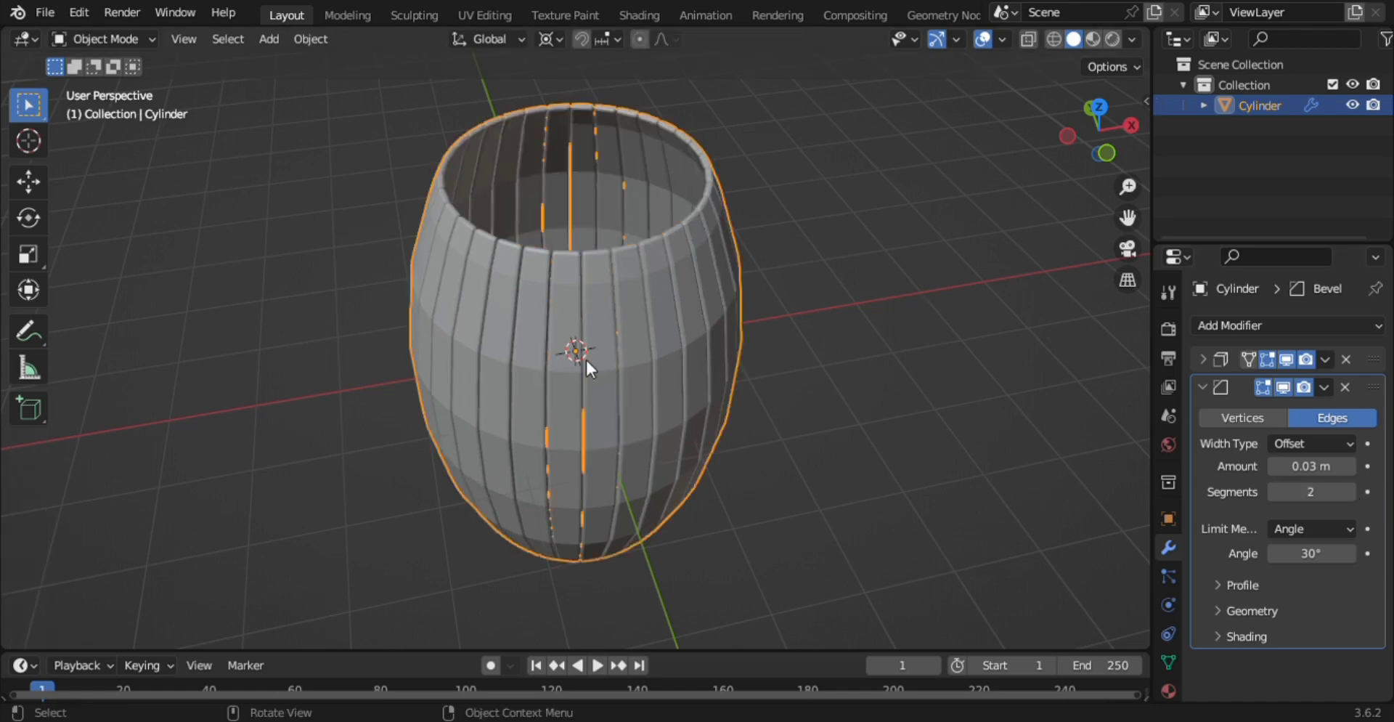
right_click(507, 324)
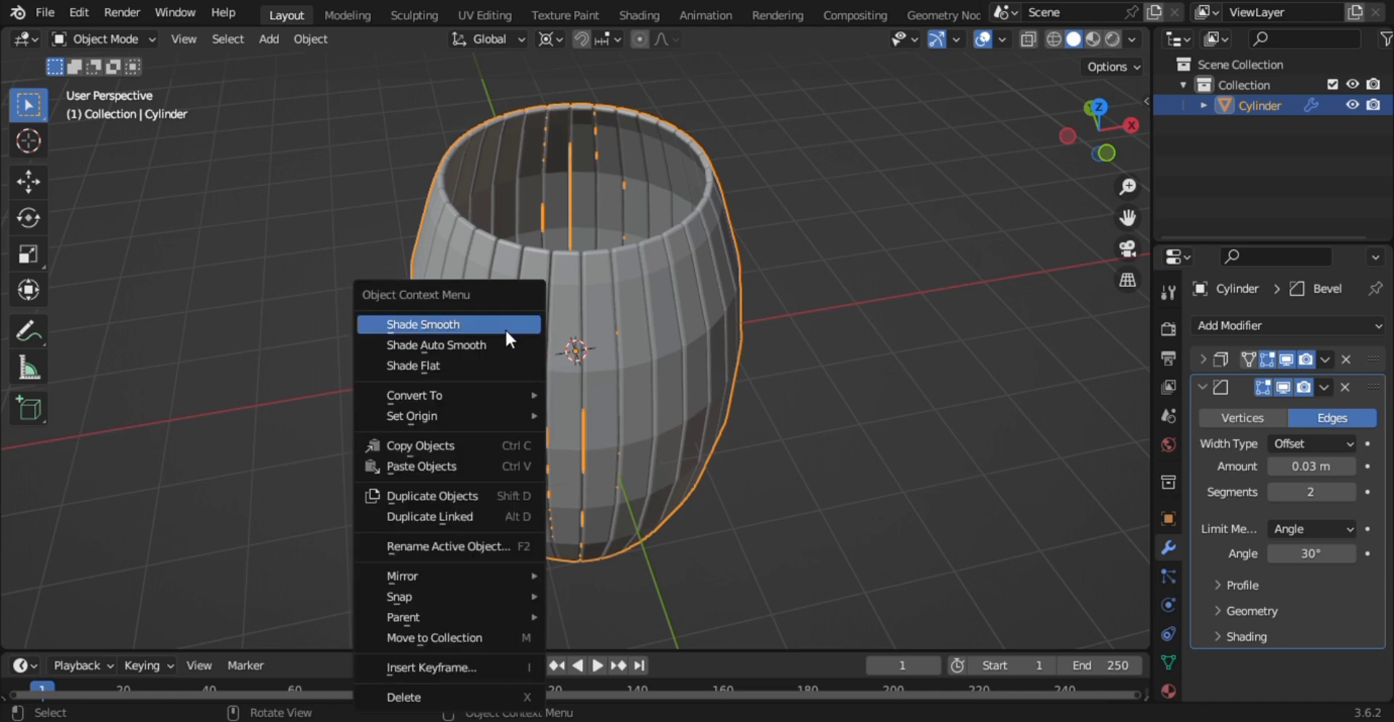
click(504, 328)
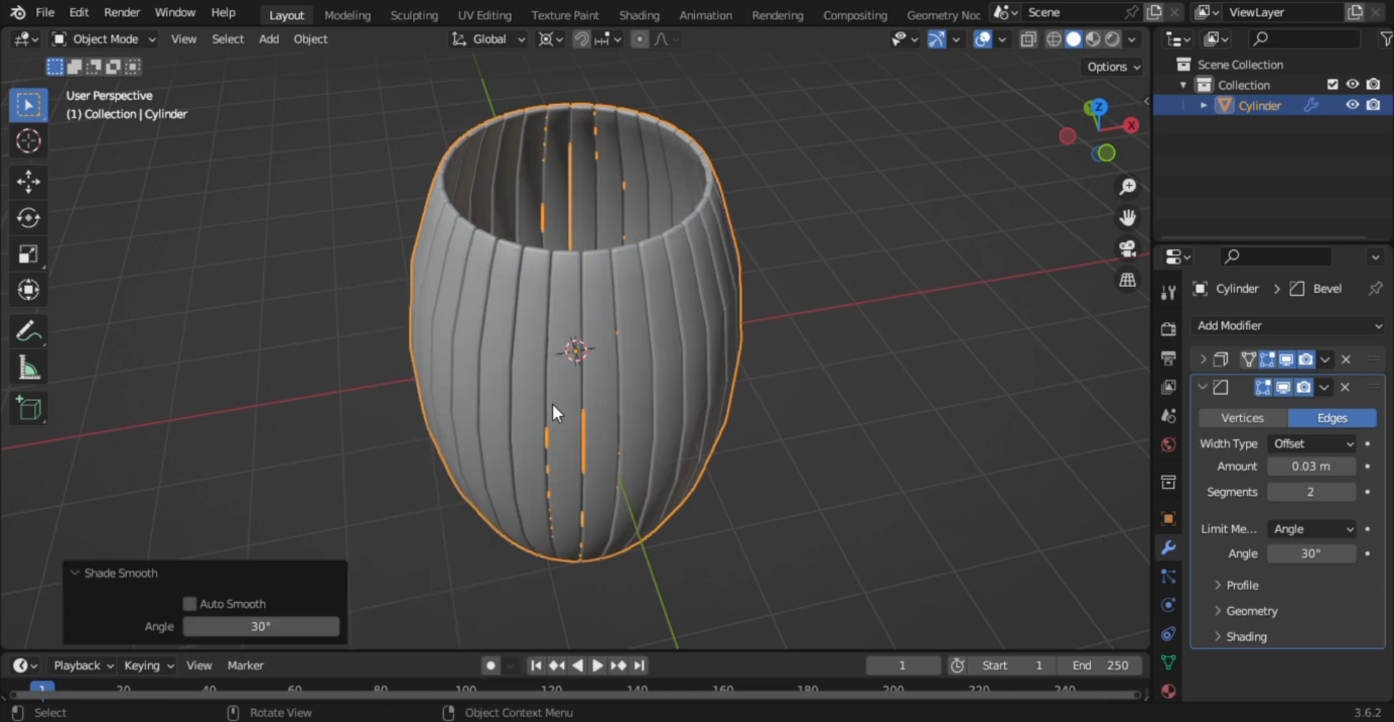
click(891, 418)
Add a 32-vertex mesh circle with a 1 m radius at the barrel's centre and show the front view in wireframe
middle_drag(893, 415, 679, 372)
scroll(679, 372, down, 2)
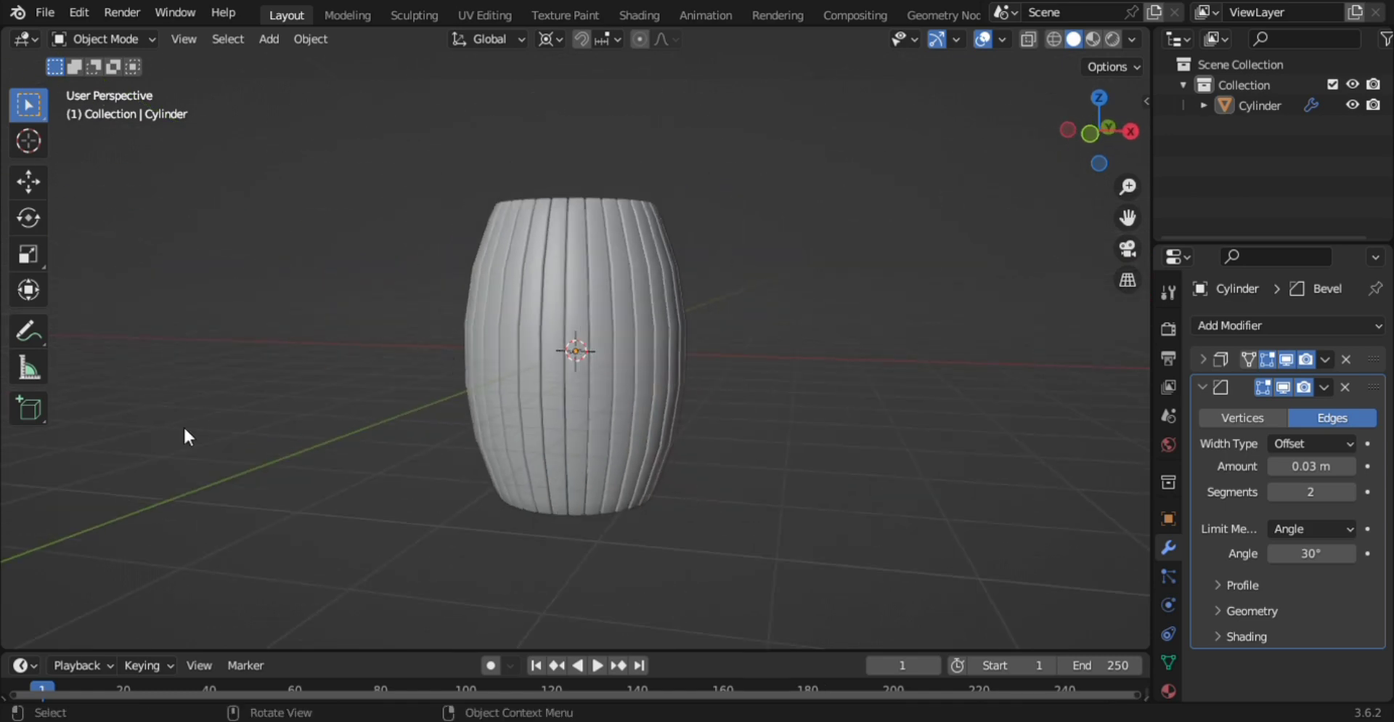
middle_drag(336, 408, 372, 467)
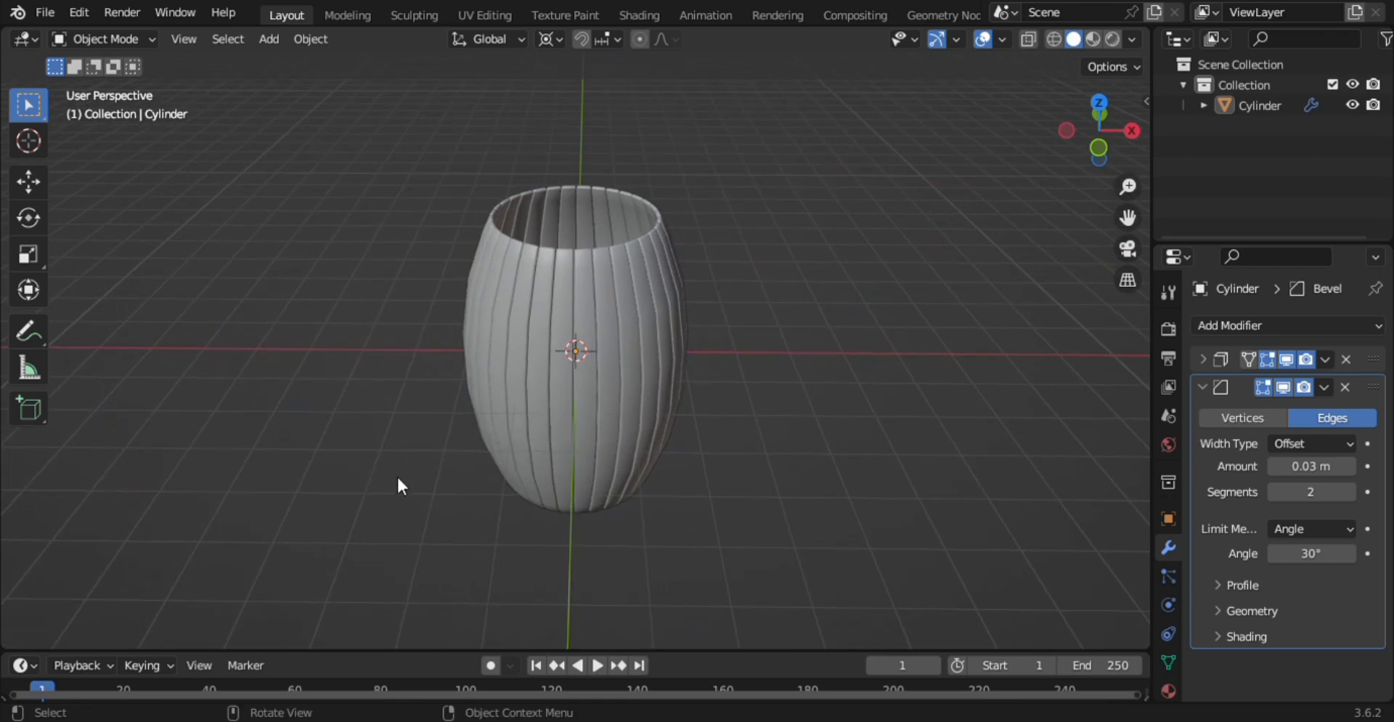
scroll(393, 477, up, 1)
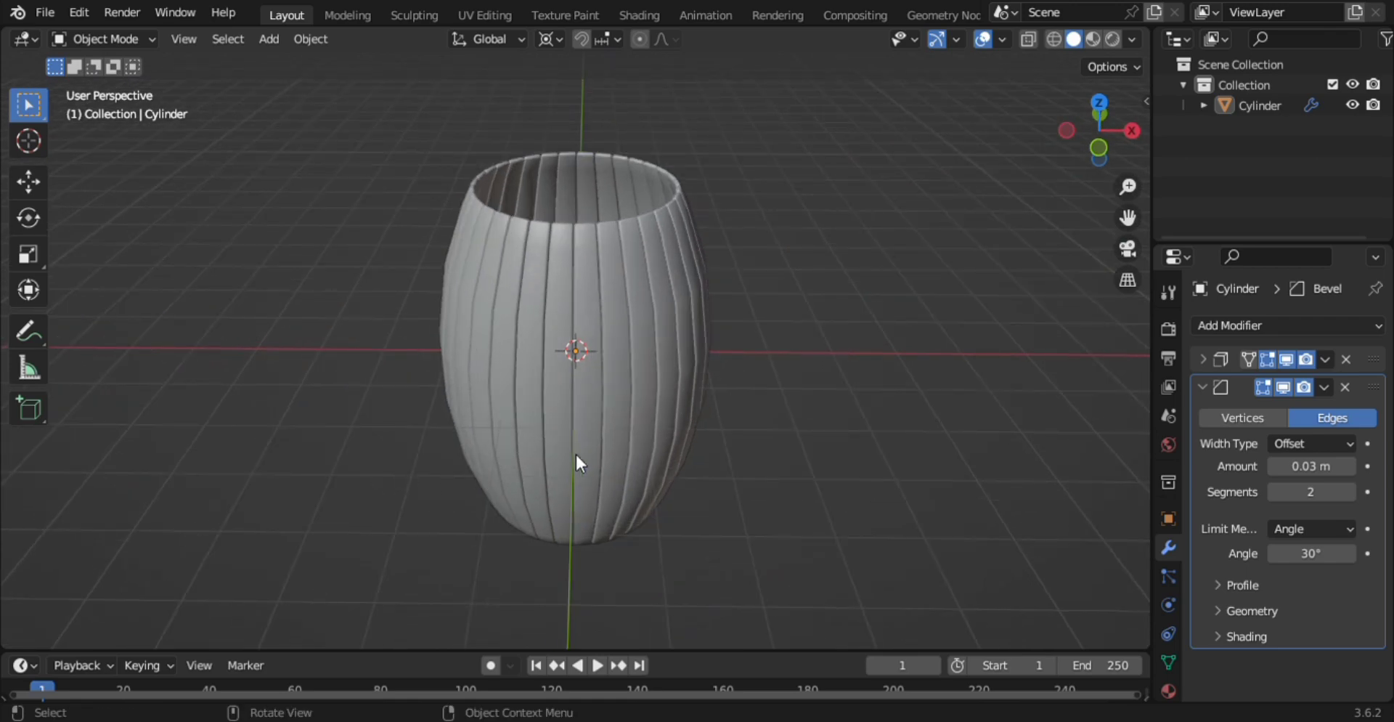
key(grave)
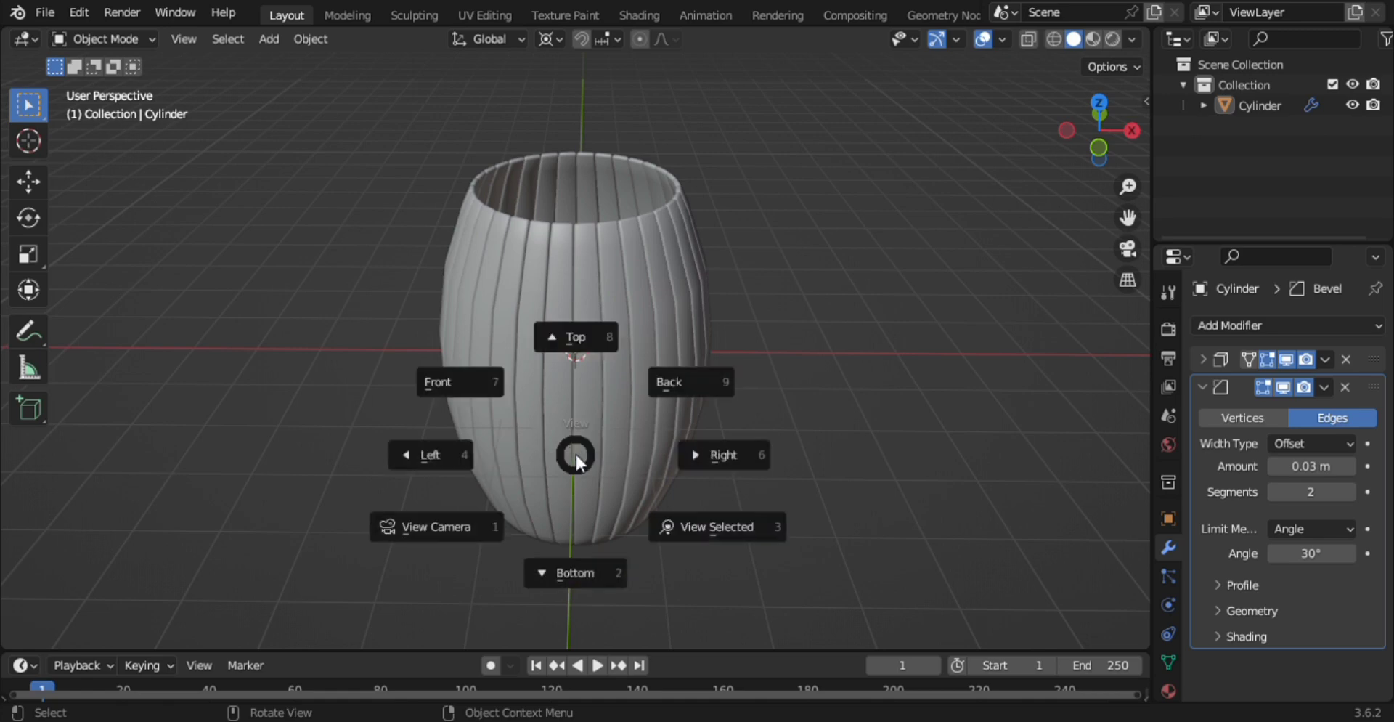
click(445, 381)
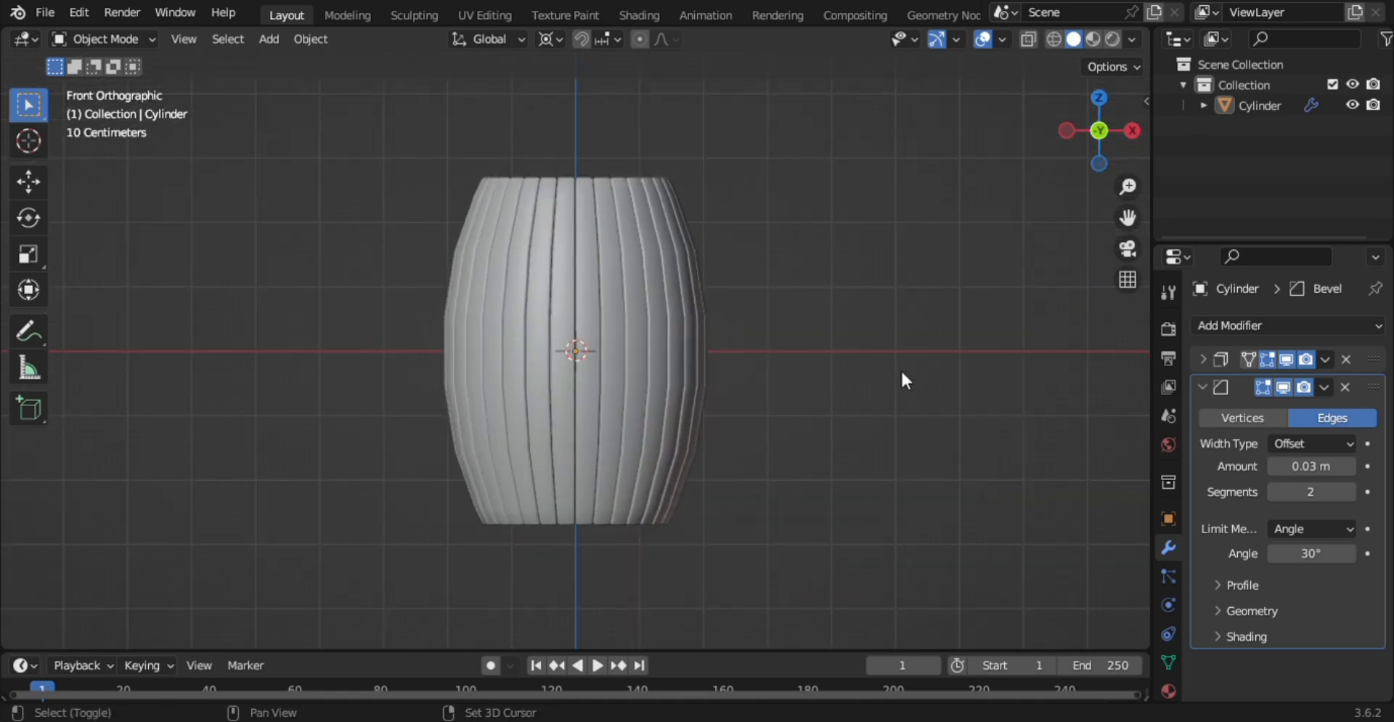
key(shift+a)
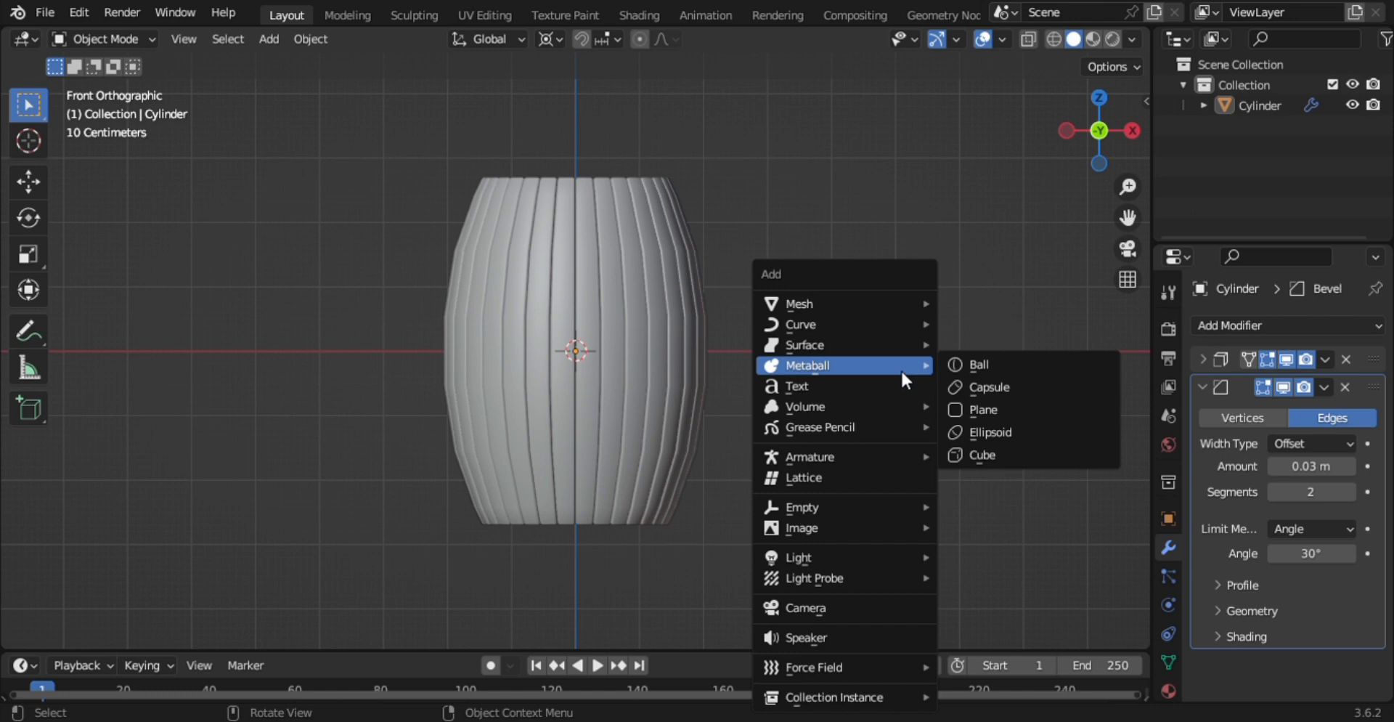
mouse_move(935, 313)
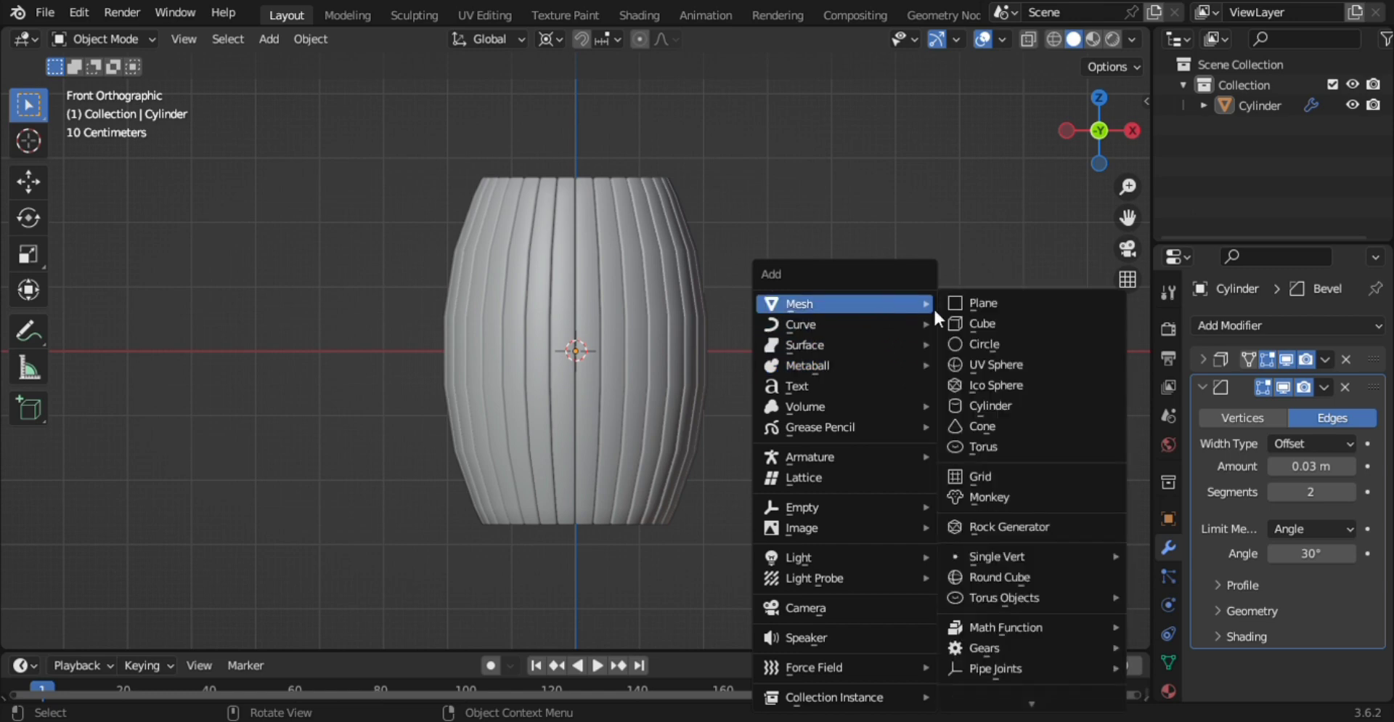
click(1047, 344)
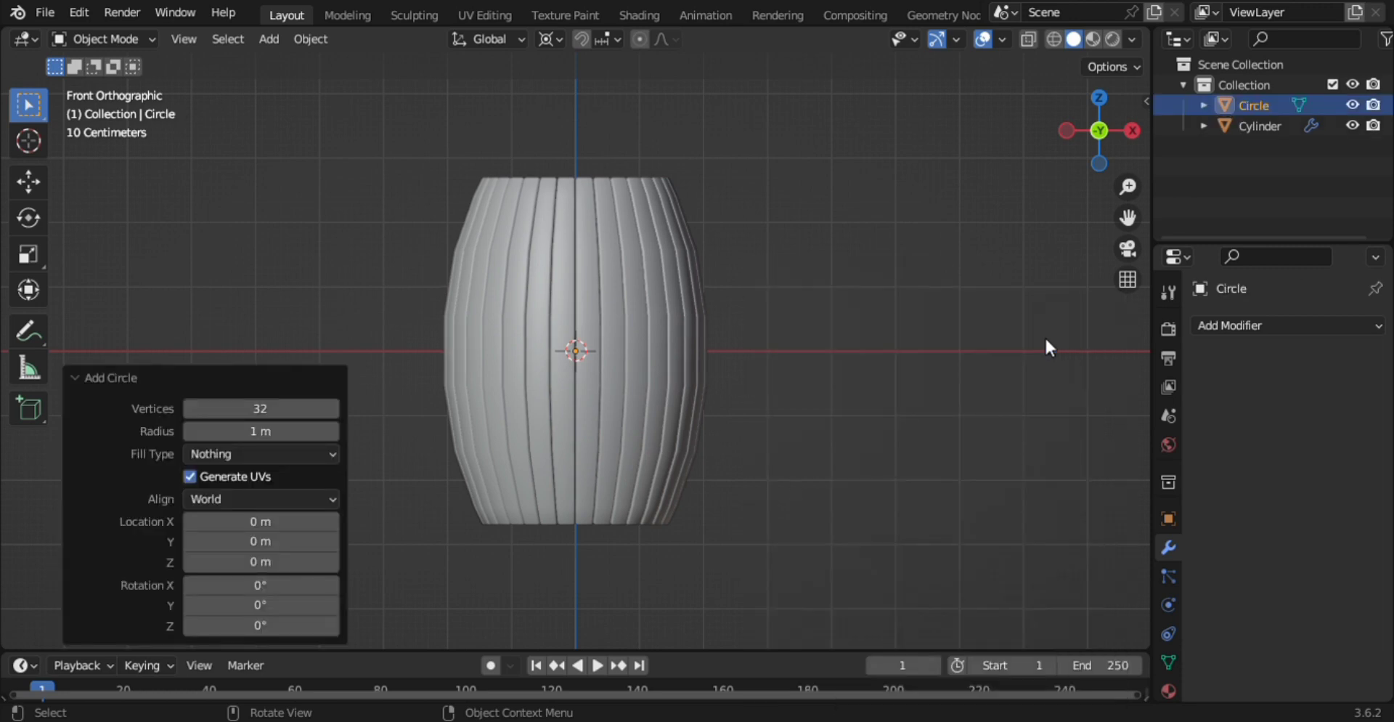
key(z)
key(4)
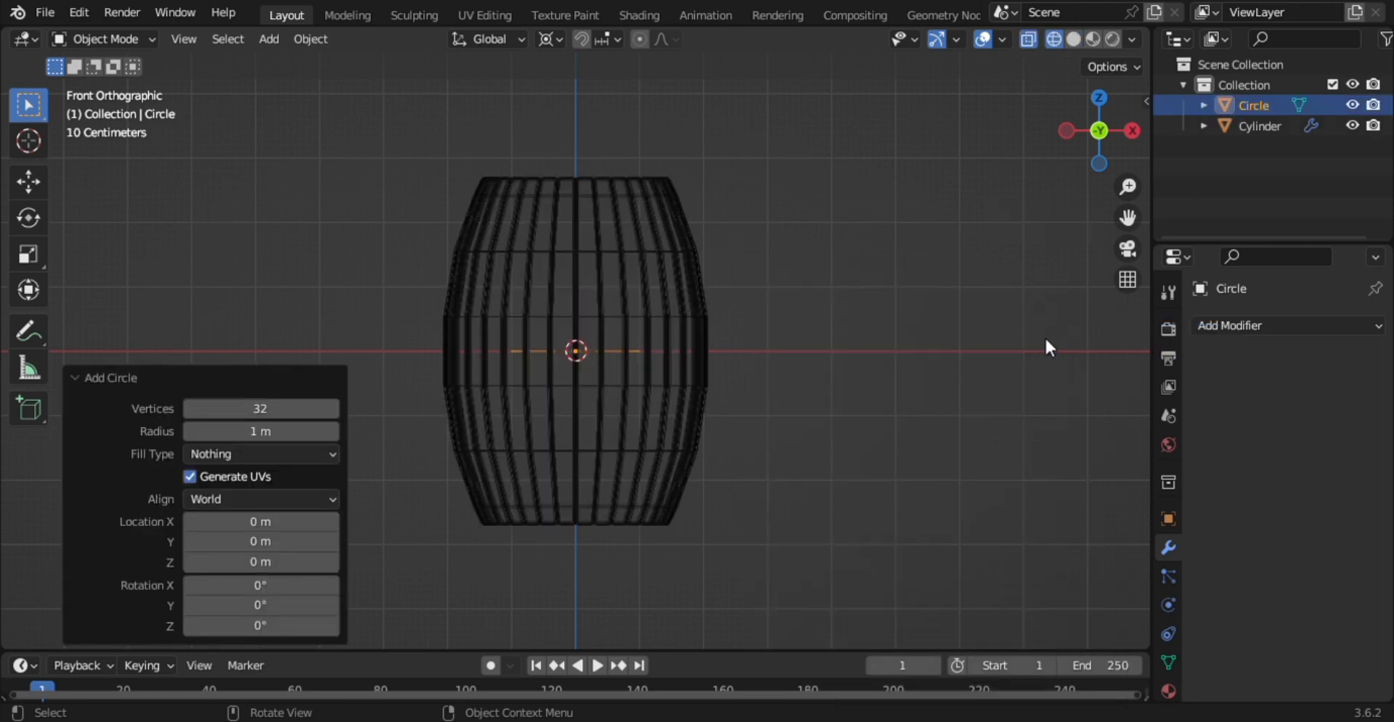
In Edit Mode, move all the circle's vertices about 1.69 m up along Z into the upper part of the barrel
key(Tab)
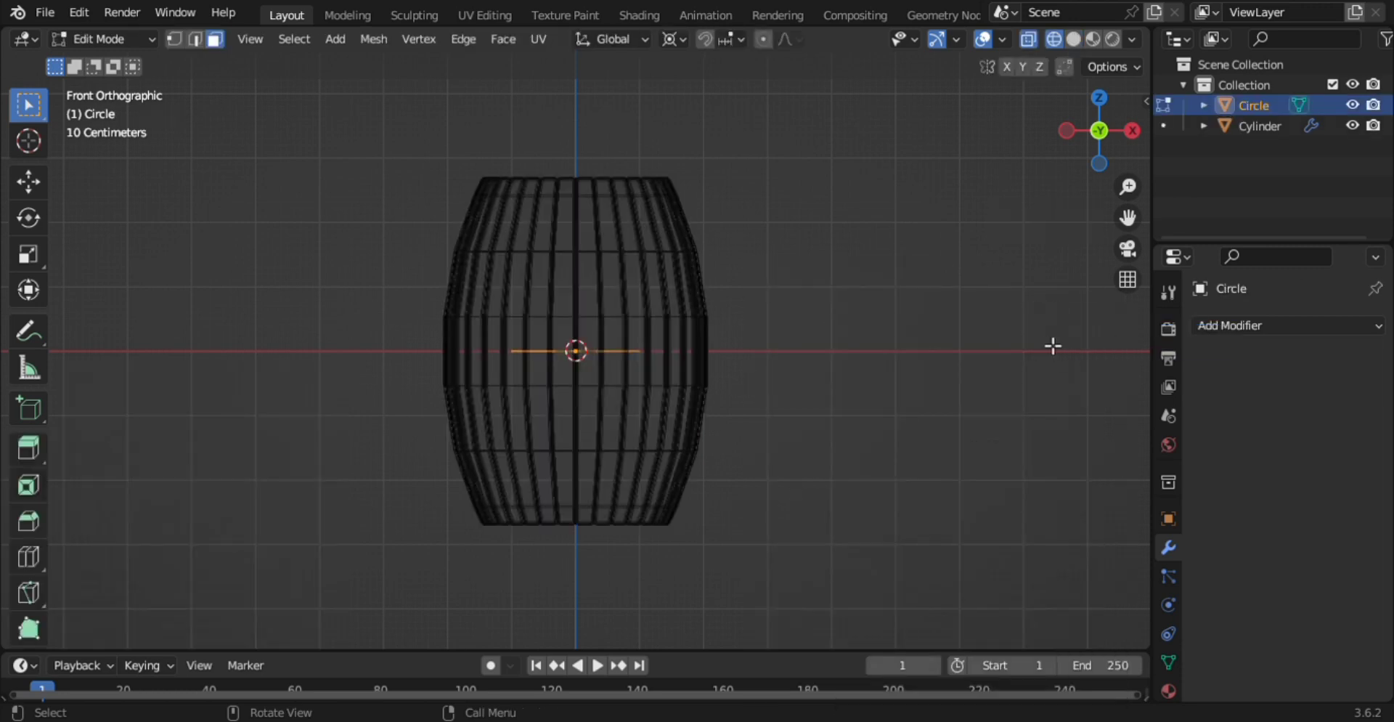
key(1)
key(g)
key(z)
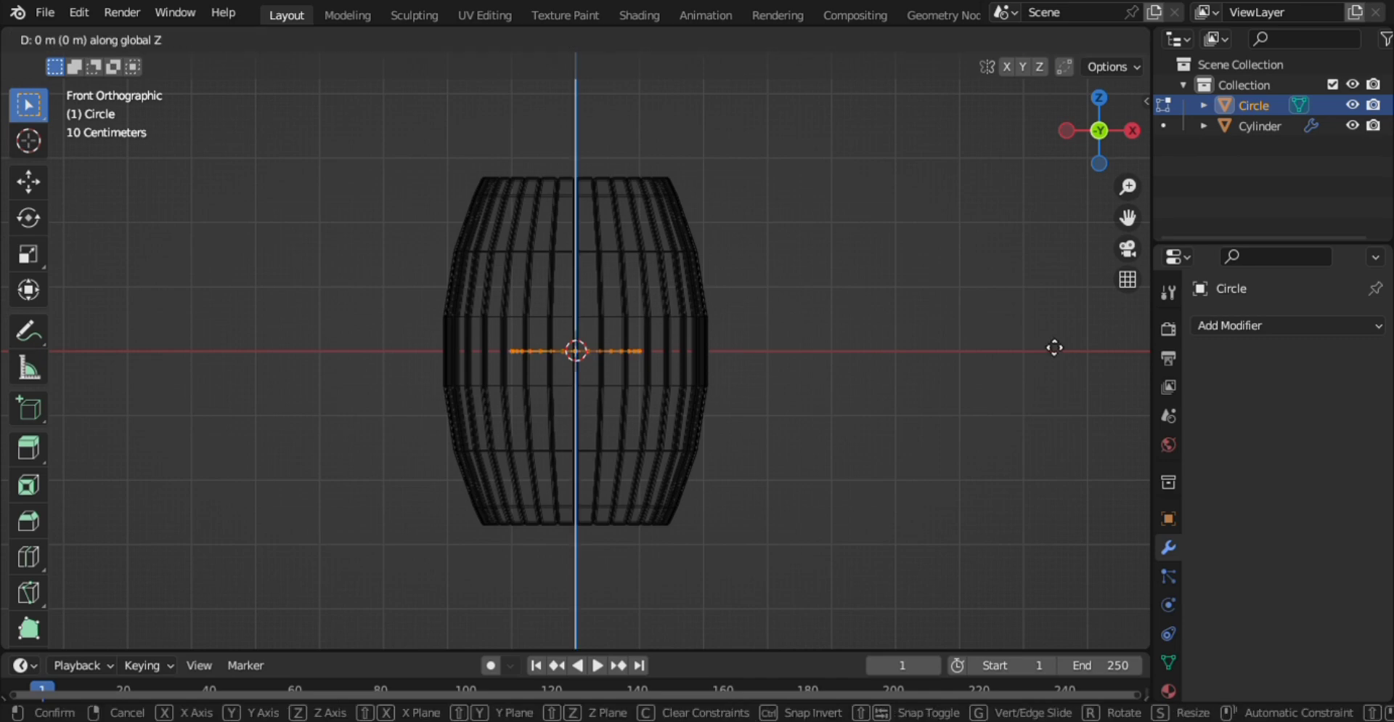
click(1050, 237)
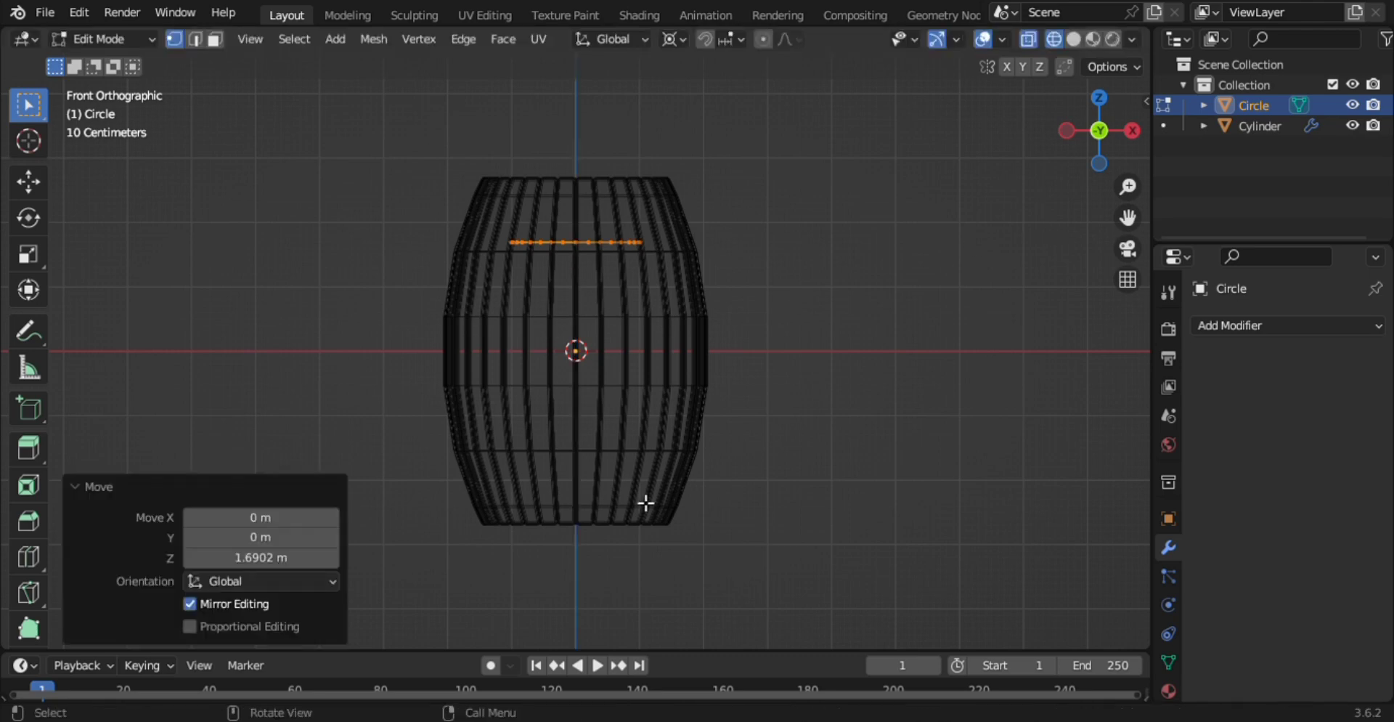
Change the pivot point to the selection's own centre and scale the circle by about 1.841 to reach the barrel's outer edge
key(s)
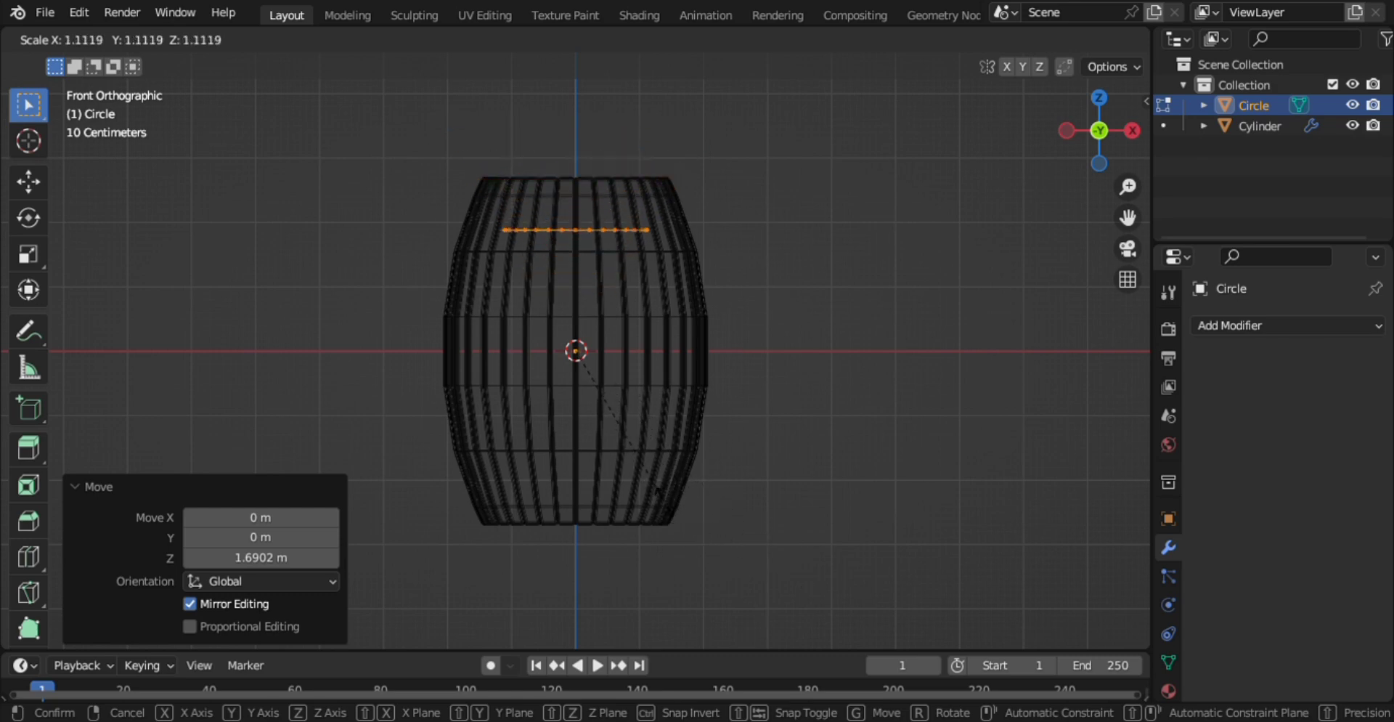
right_click(682, 546)
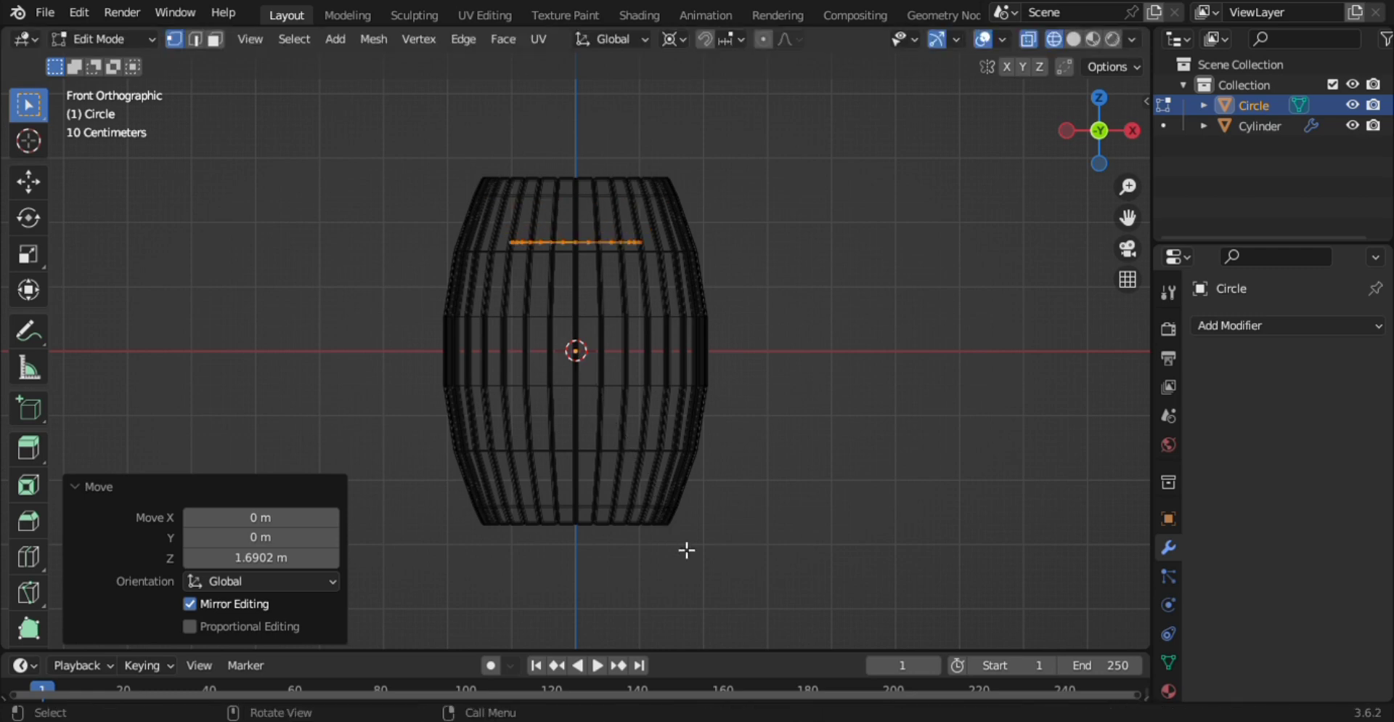
click(675, 40)
click(712, 129)
key(s)
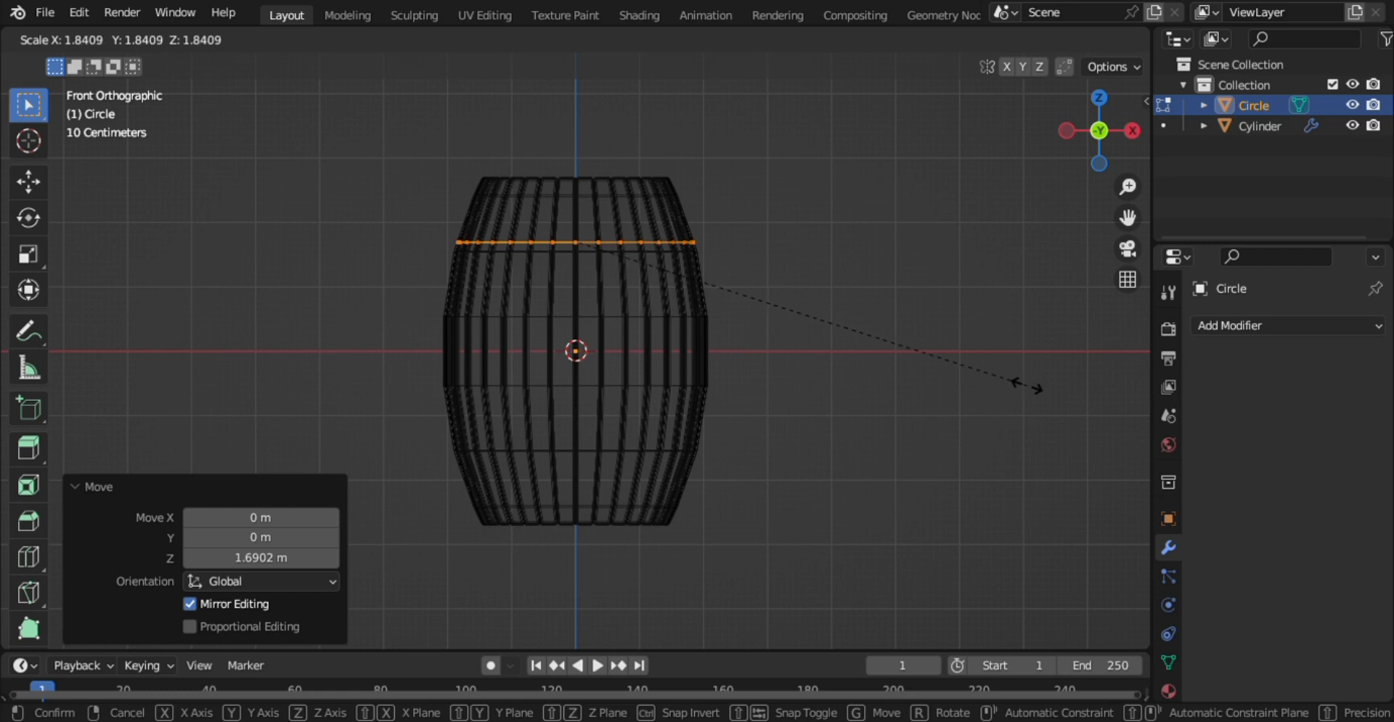
click(1031, 390)
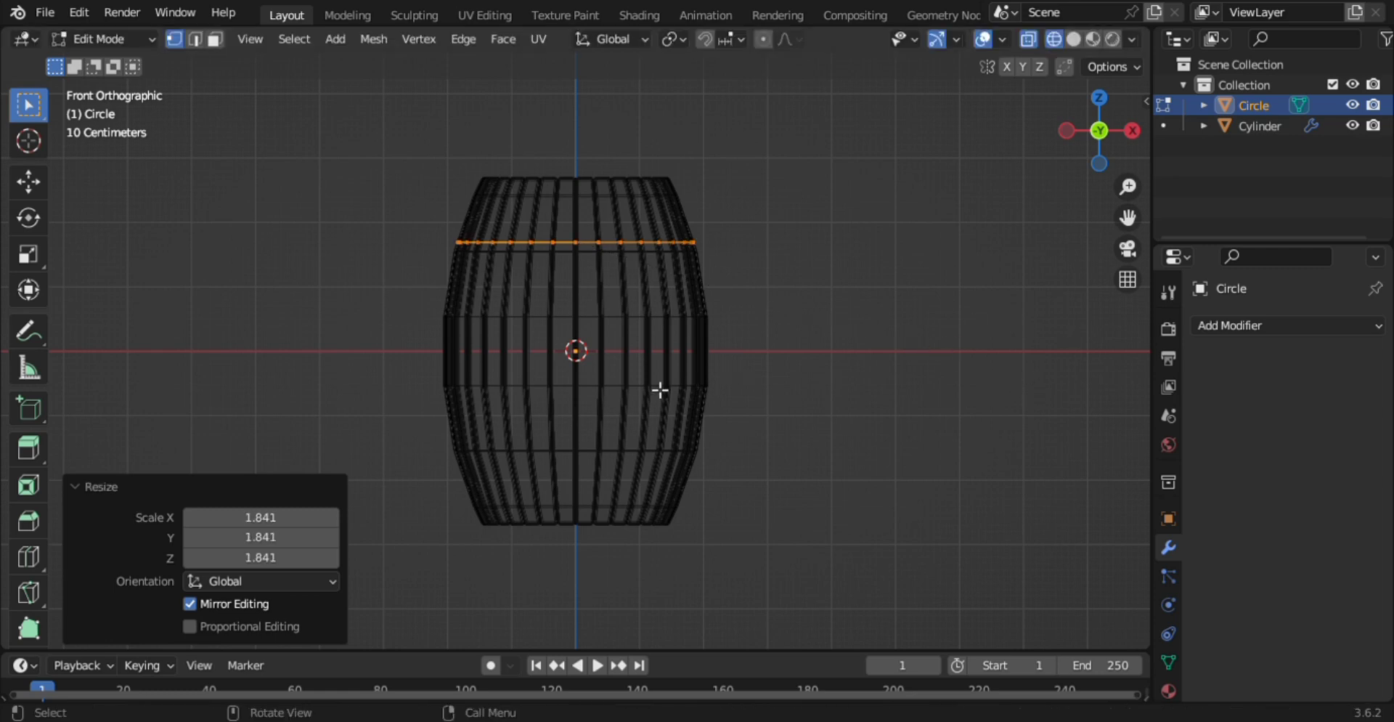
Extrude the circle about 0.287 m up along Z to form the outer wall of a hoop
key(g)
key(z)
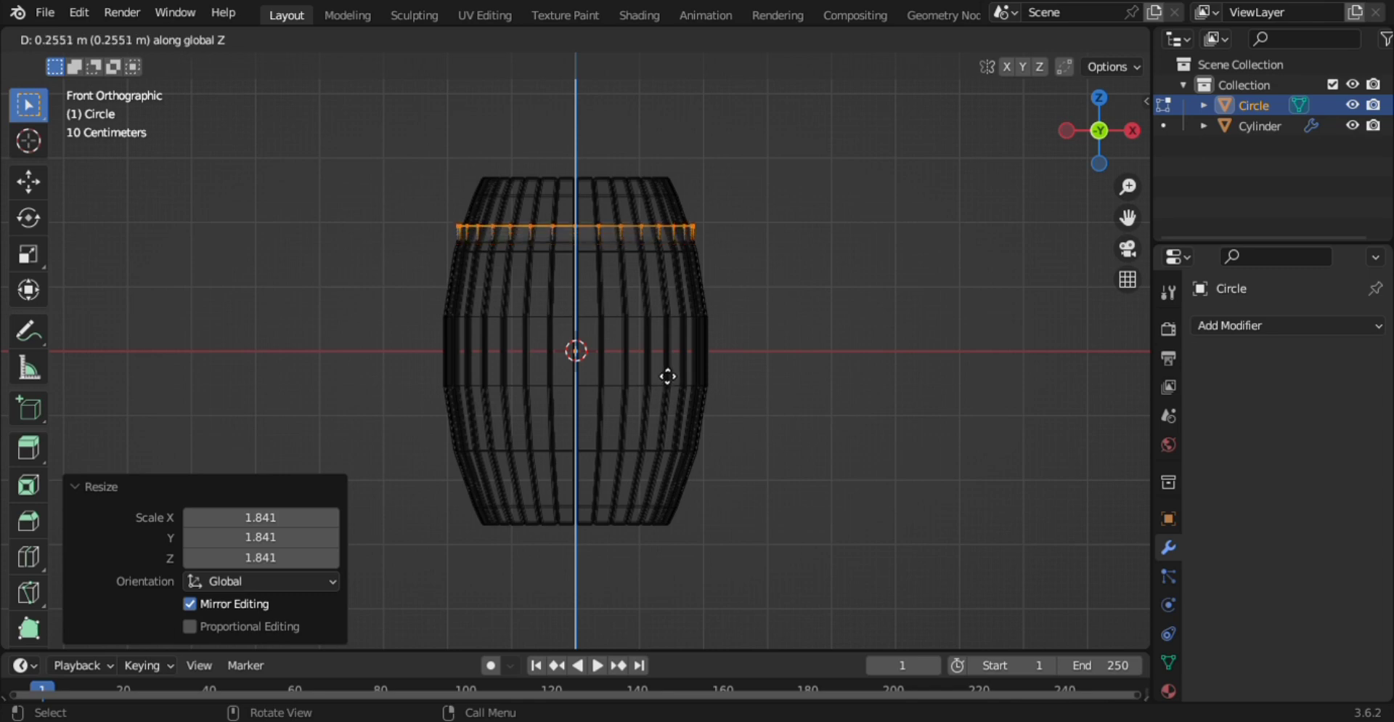
click(666, 373)
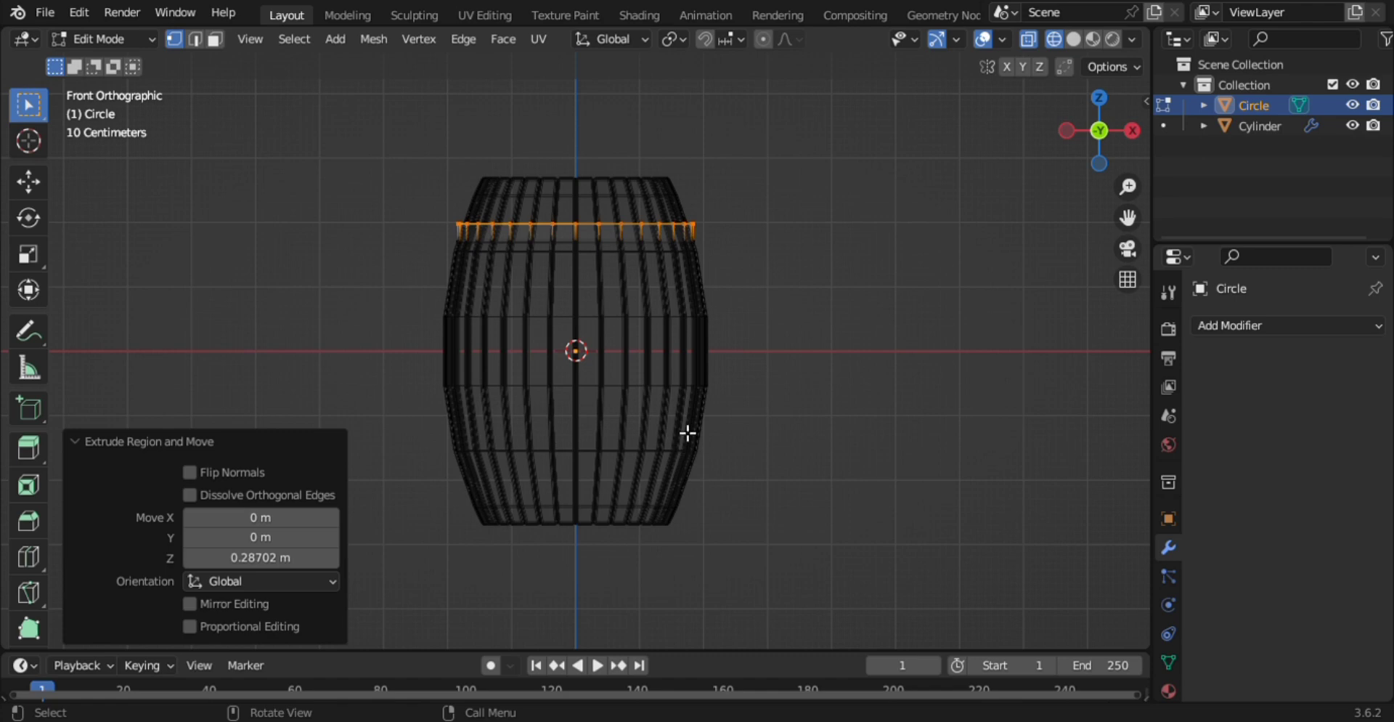
From the top view, extrude the hoop's upper edge inward at a scale of about 0.932, and return to the front view
key(KP_7)
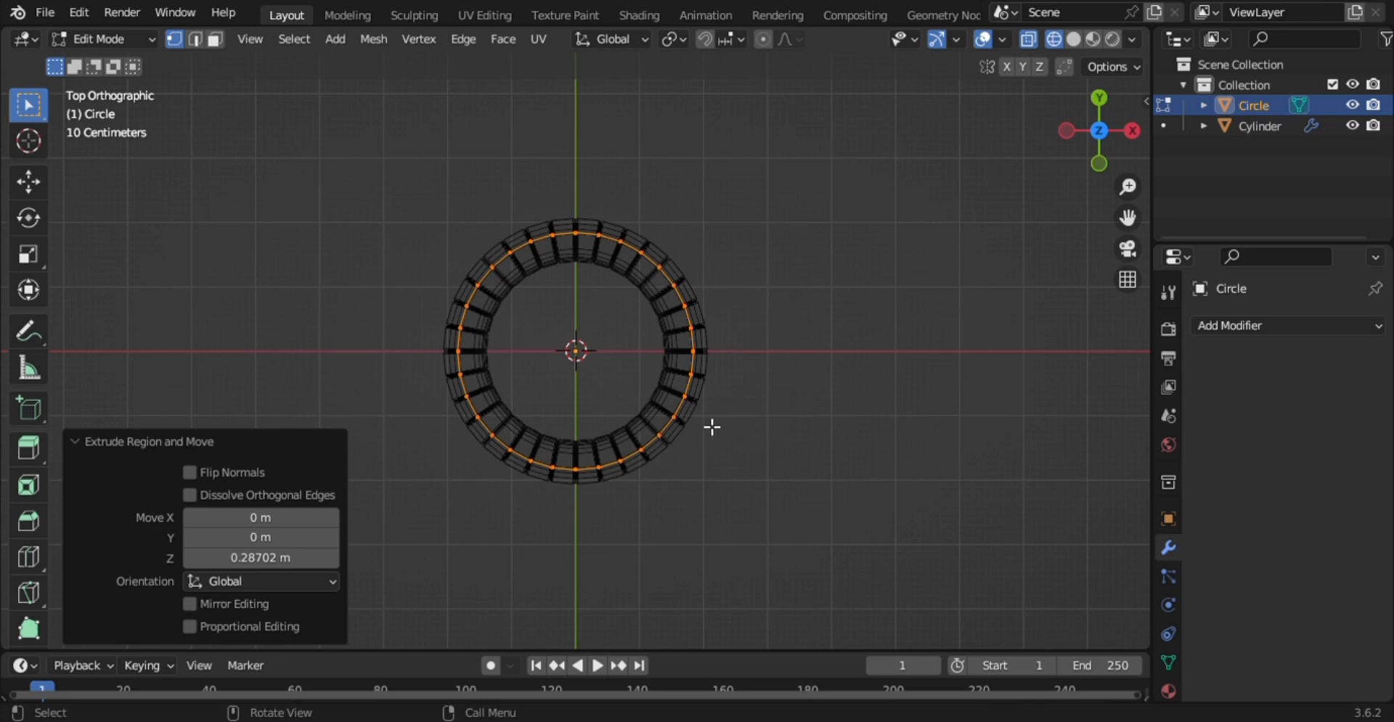
key(s)
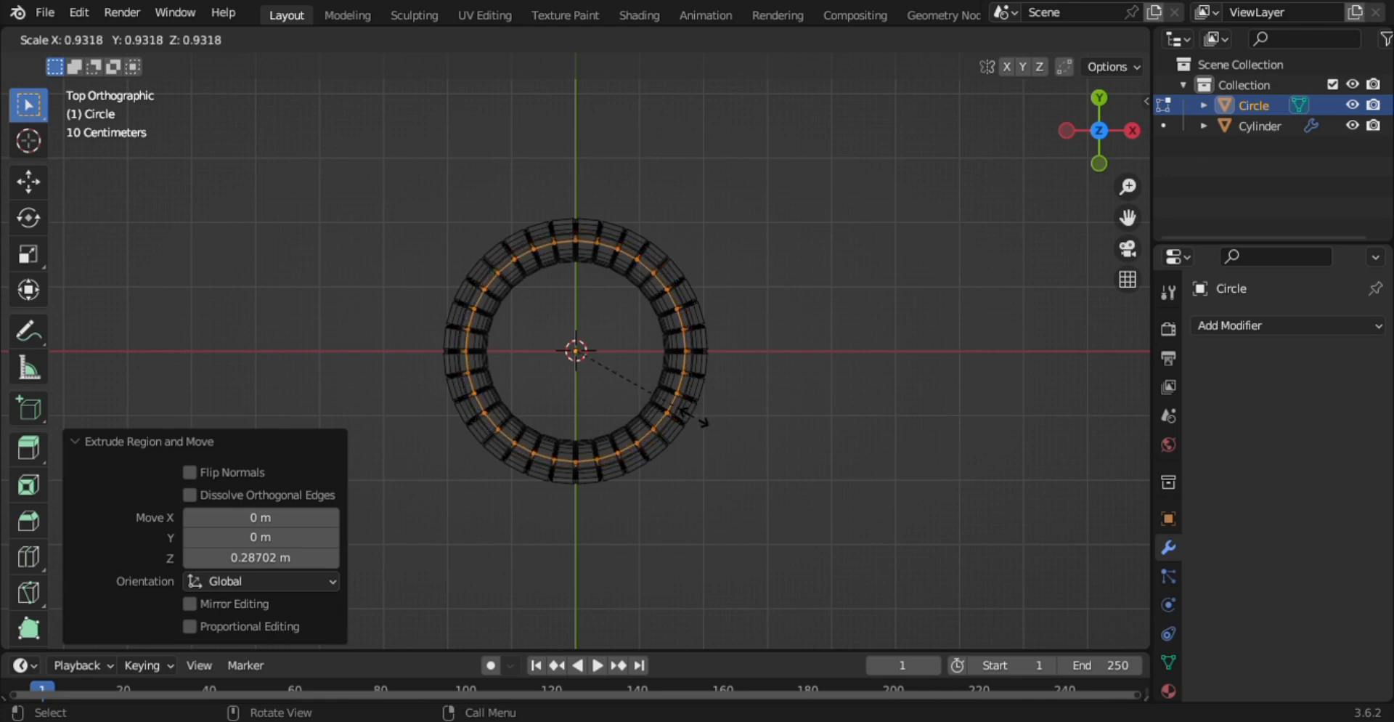
click(703, 421)
key(KP_1)
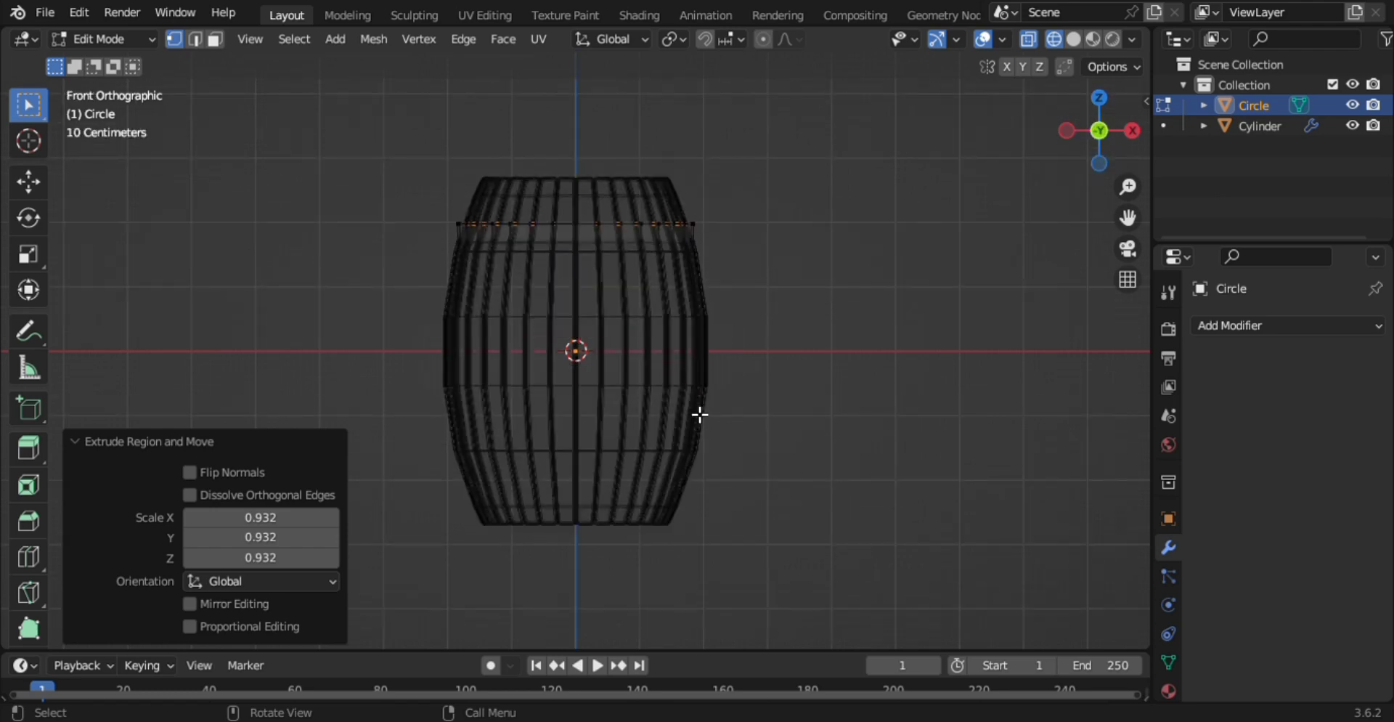
Switch the viewport to solid shading, return to Object Mode and deselect the hoop
key(z)
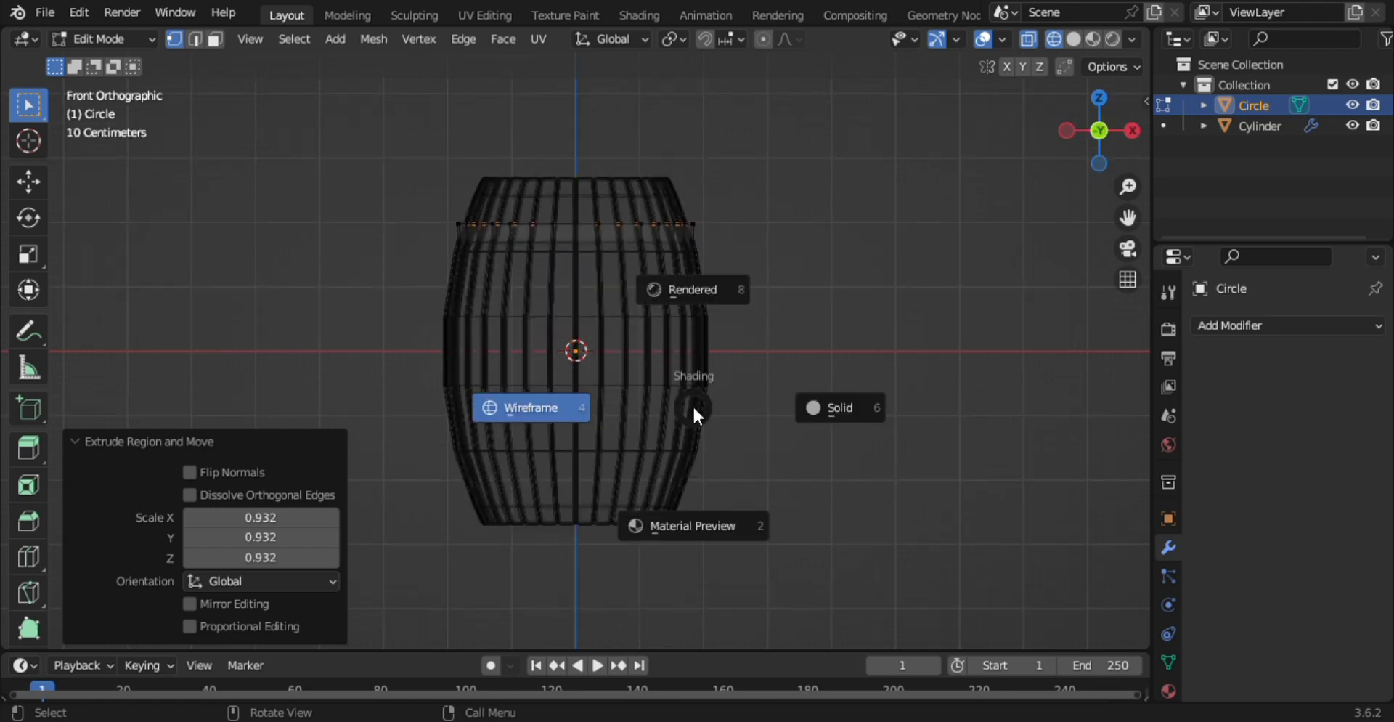
key(6)
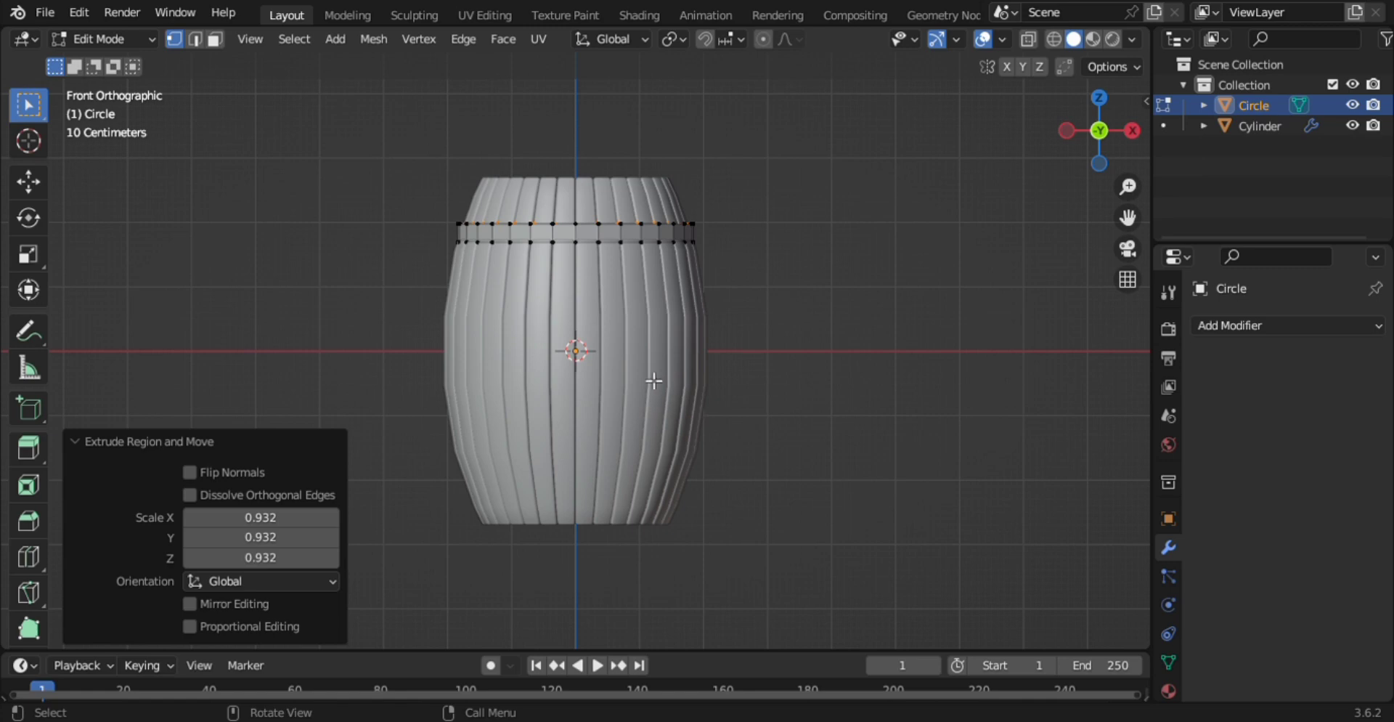
middle_drag(650, 380, 680, 444)
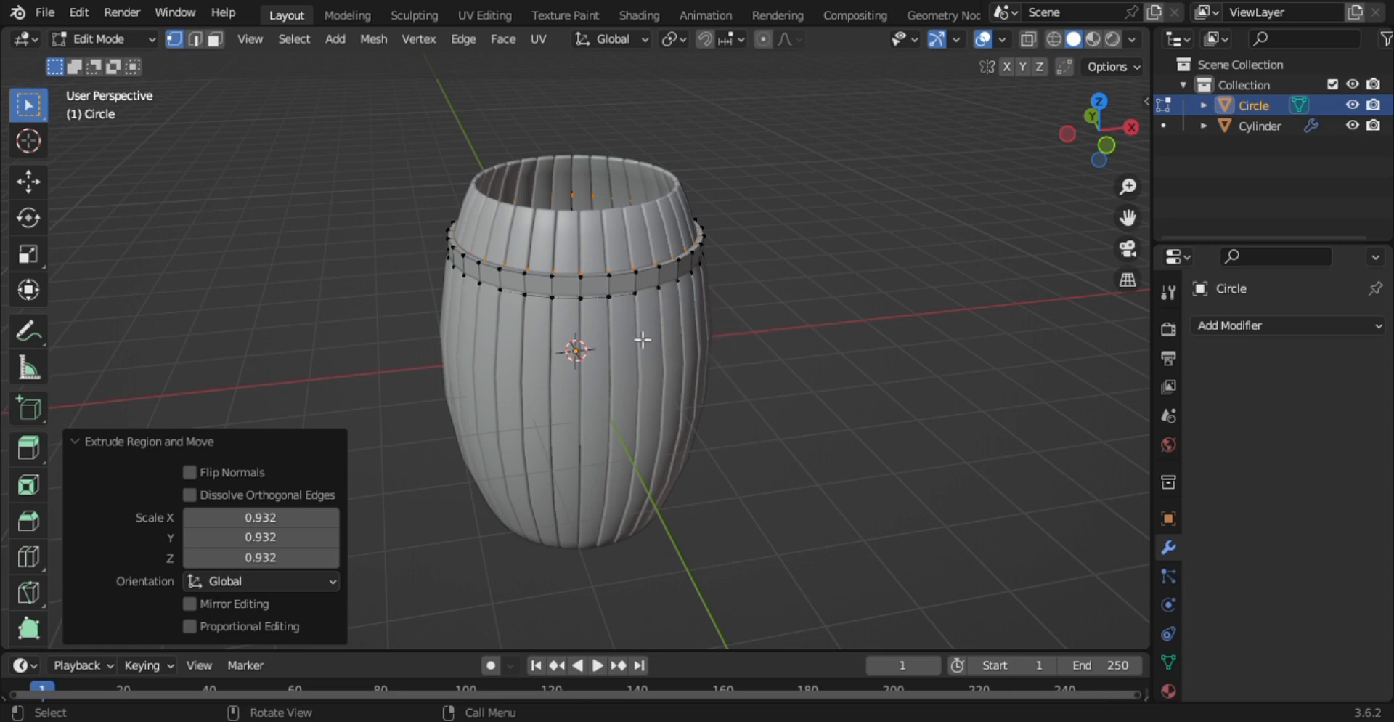
key(Tab)
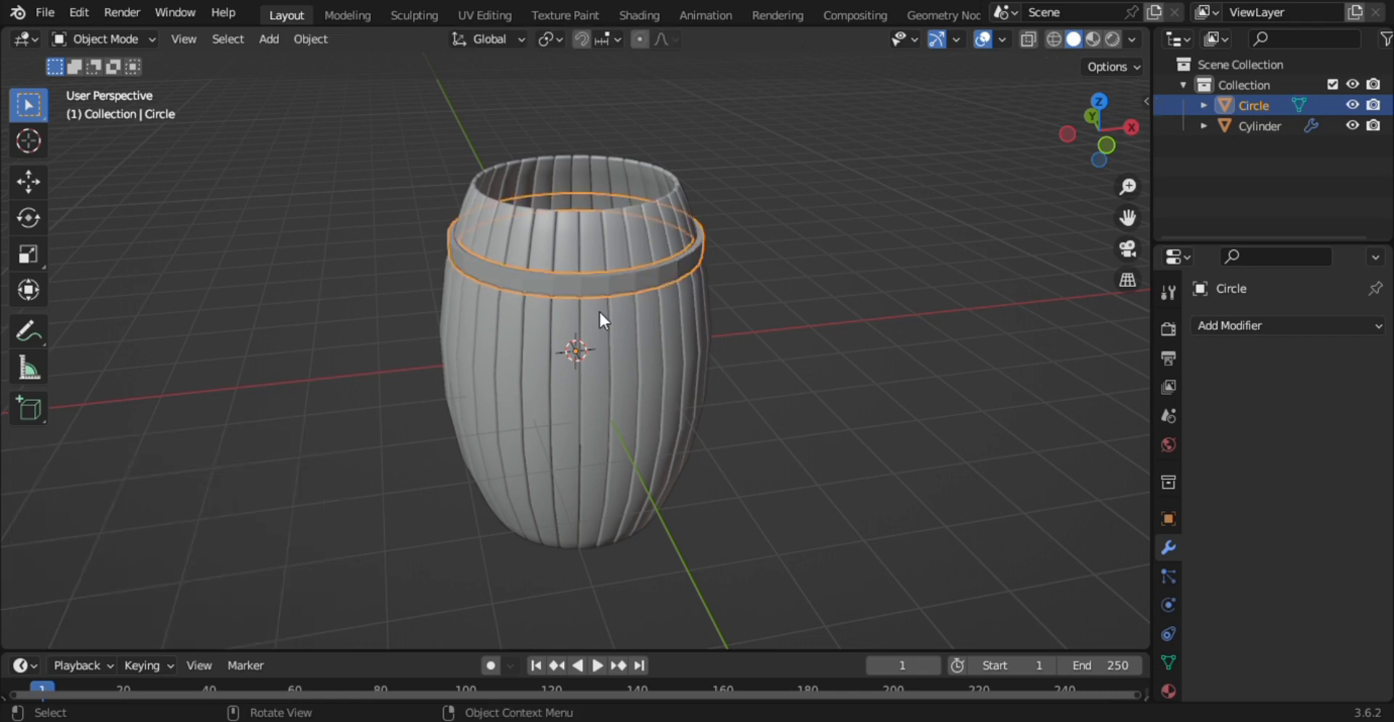
click(425, 306)
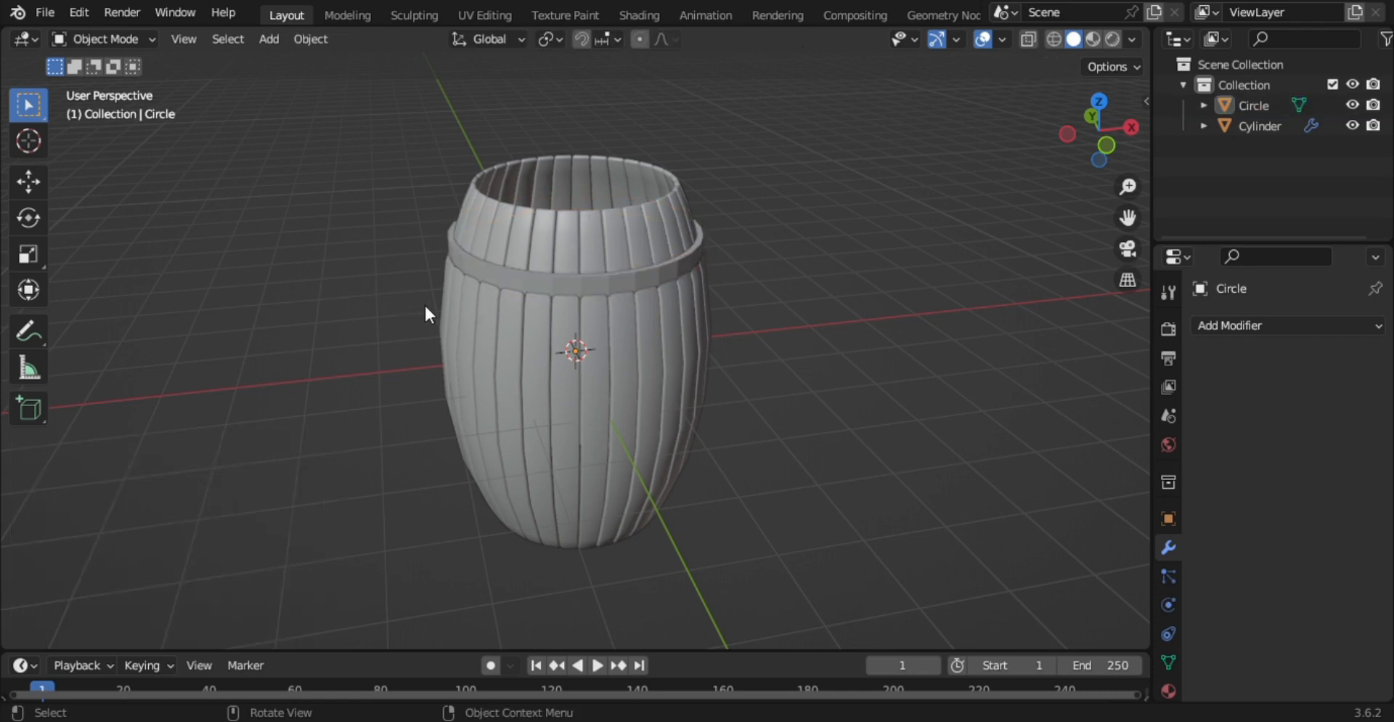
middle_drag(503, 328, 561, 368)
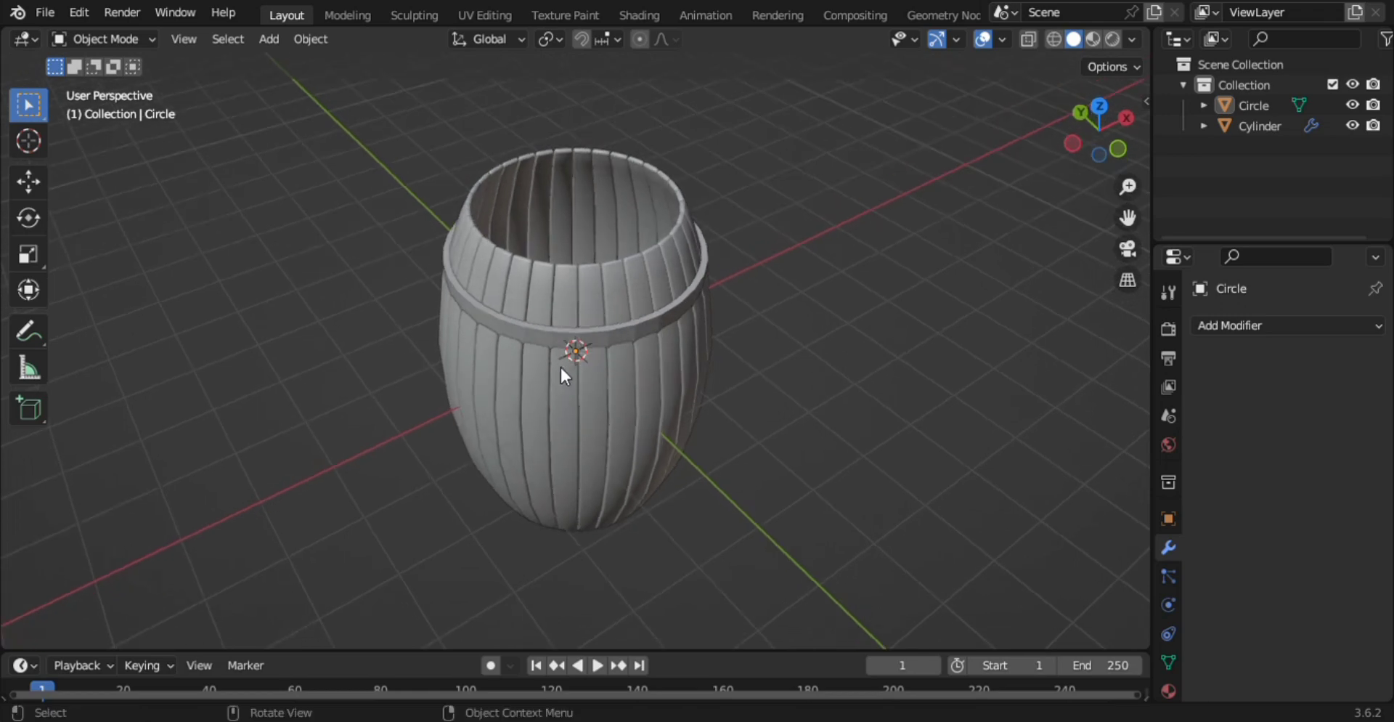
Enter Edit Mode on the hoop, select its whole mesh and scale it by about 1.02
click(675, 313)
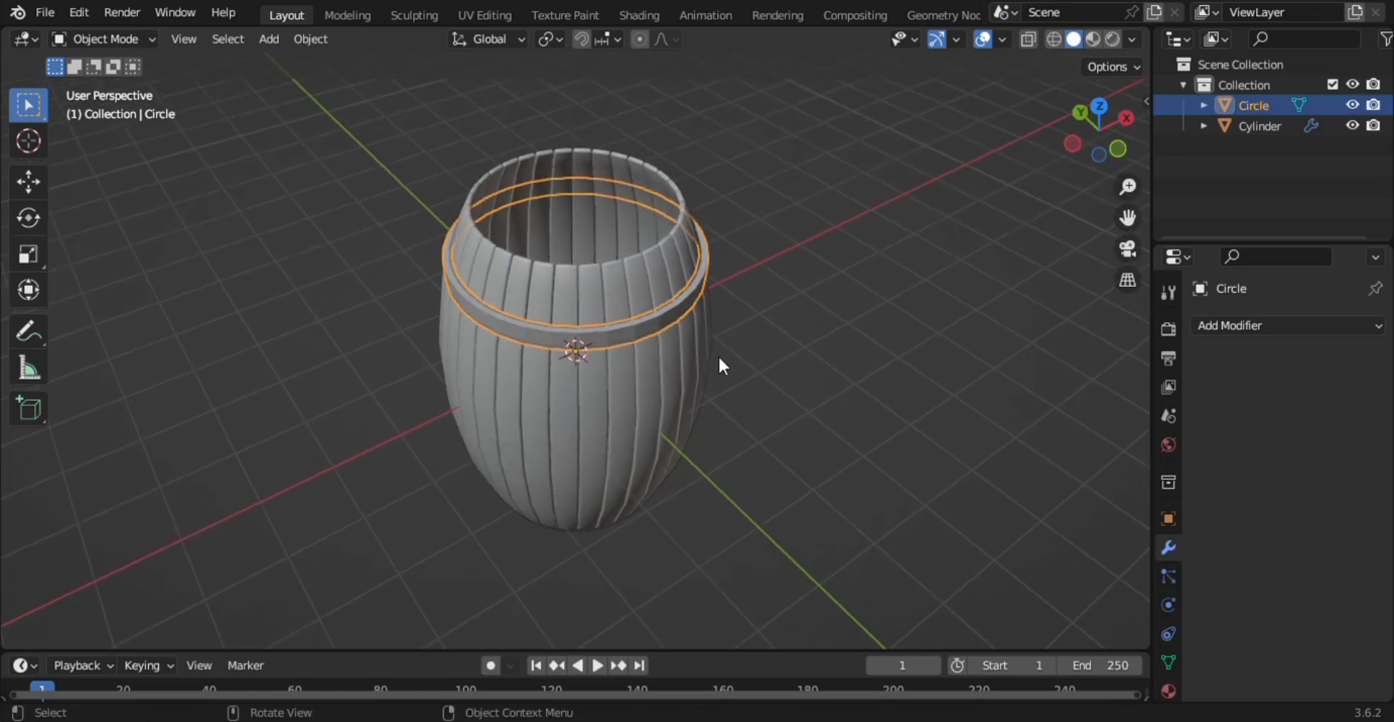
key(Tab)
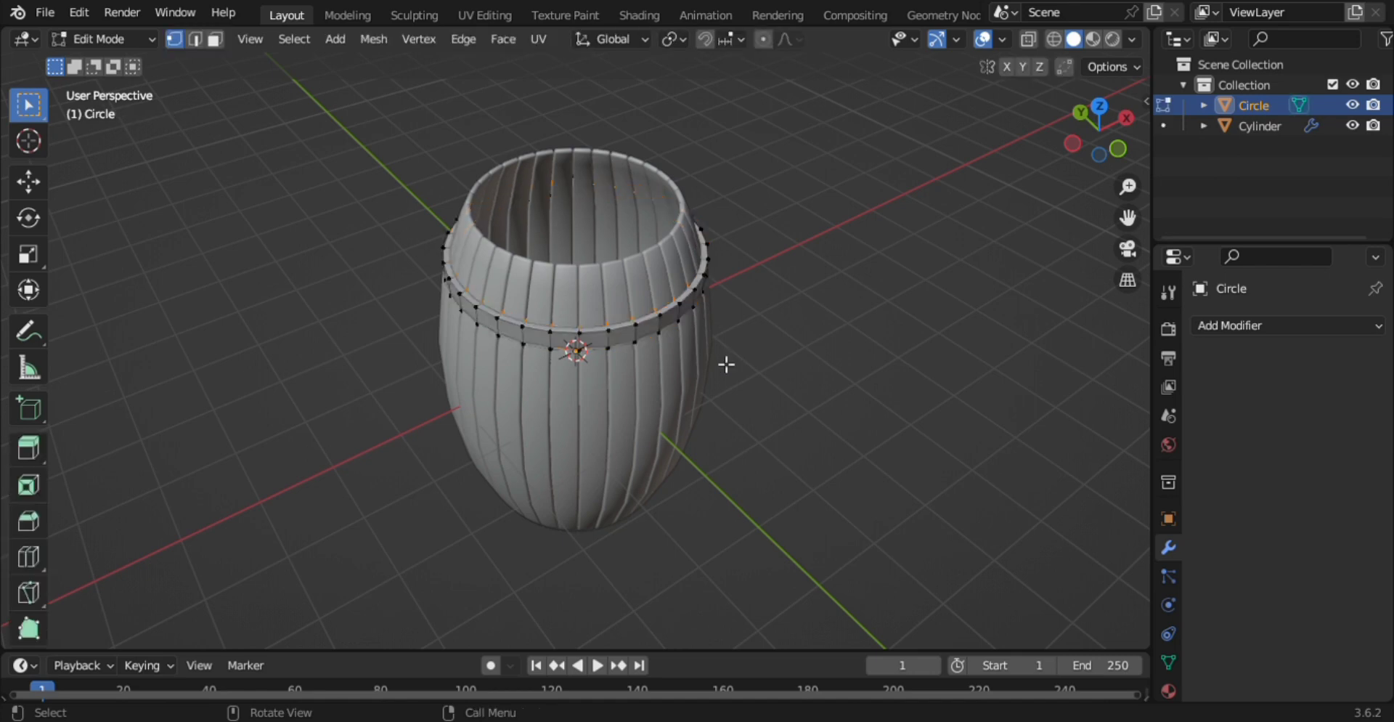
key(a)
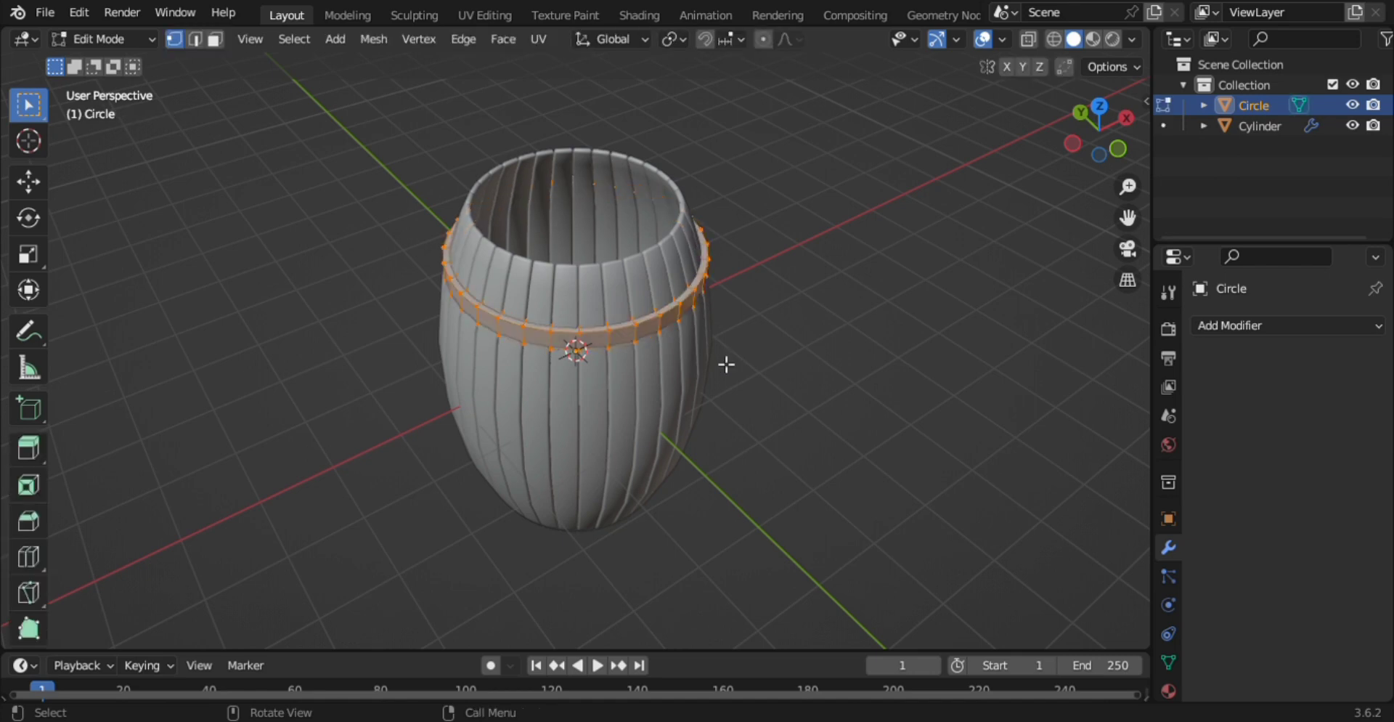
key(s)
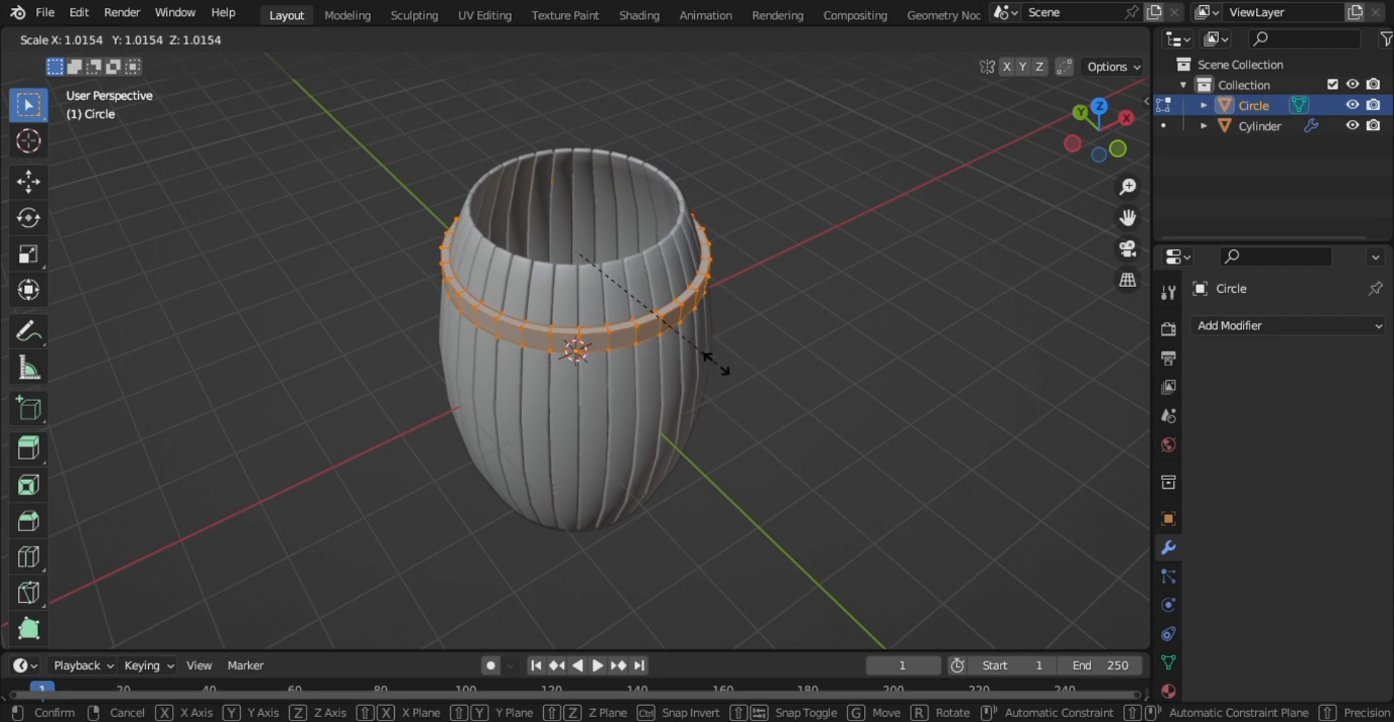
click(719, 363)
Select the hoop's top face loop, scale it by about 0.968 to taper the hoop inward, and clear the selection
scroll(630, 324, up, 5)
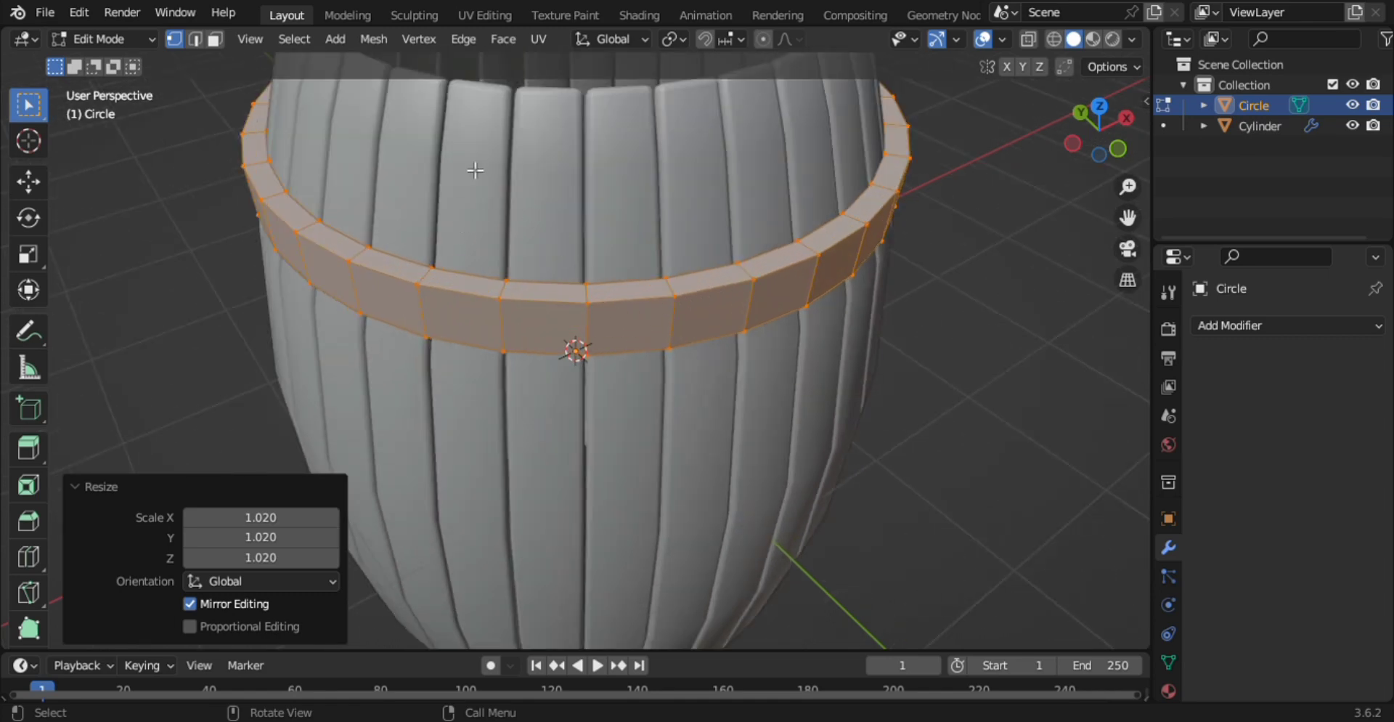
middle_drag(502, 311, 558, 268)
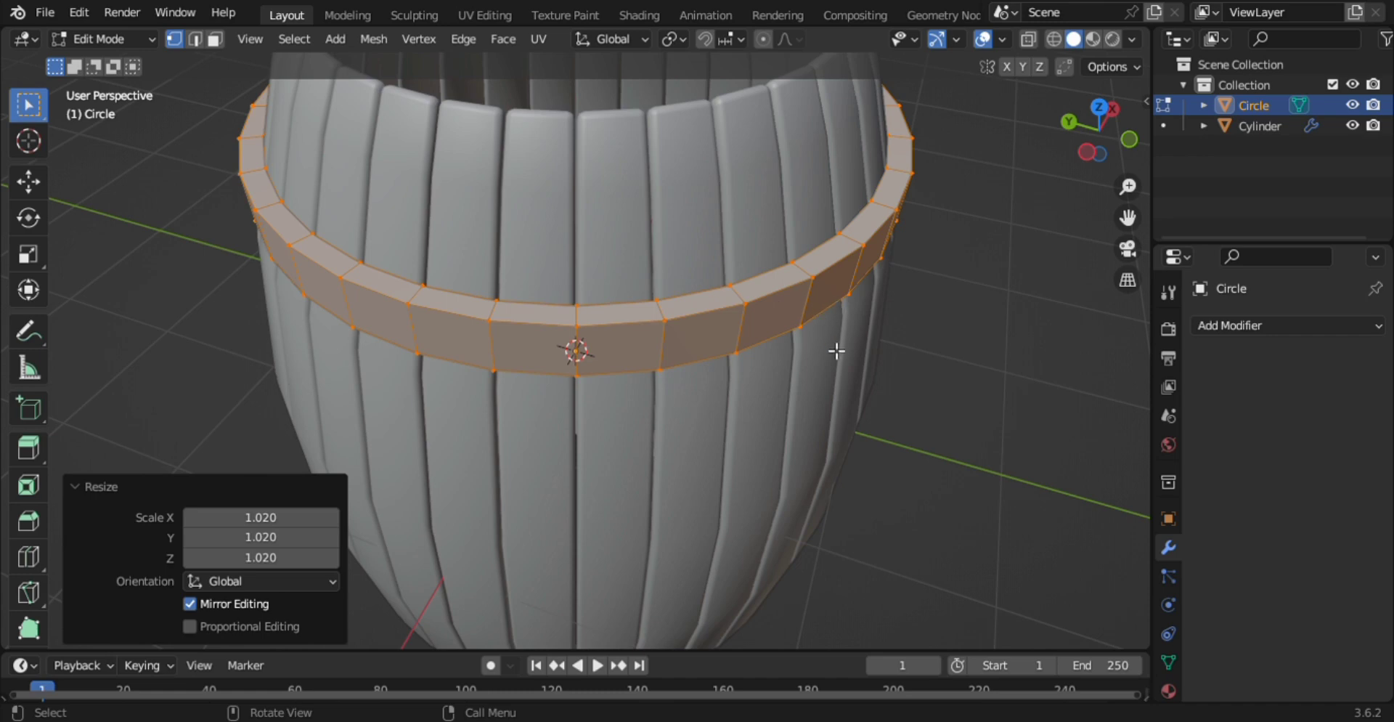
click(985, 459)
key(3)
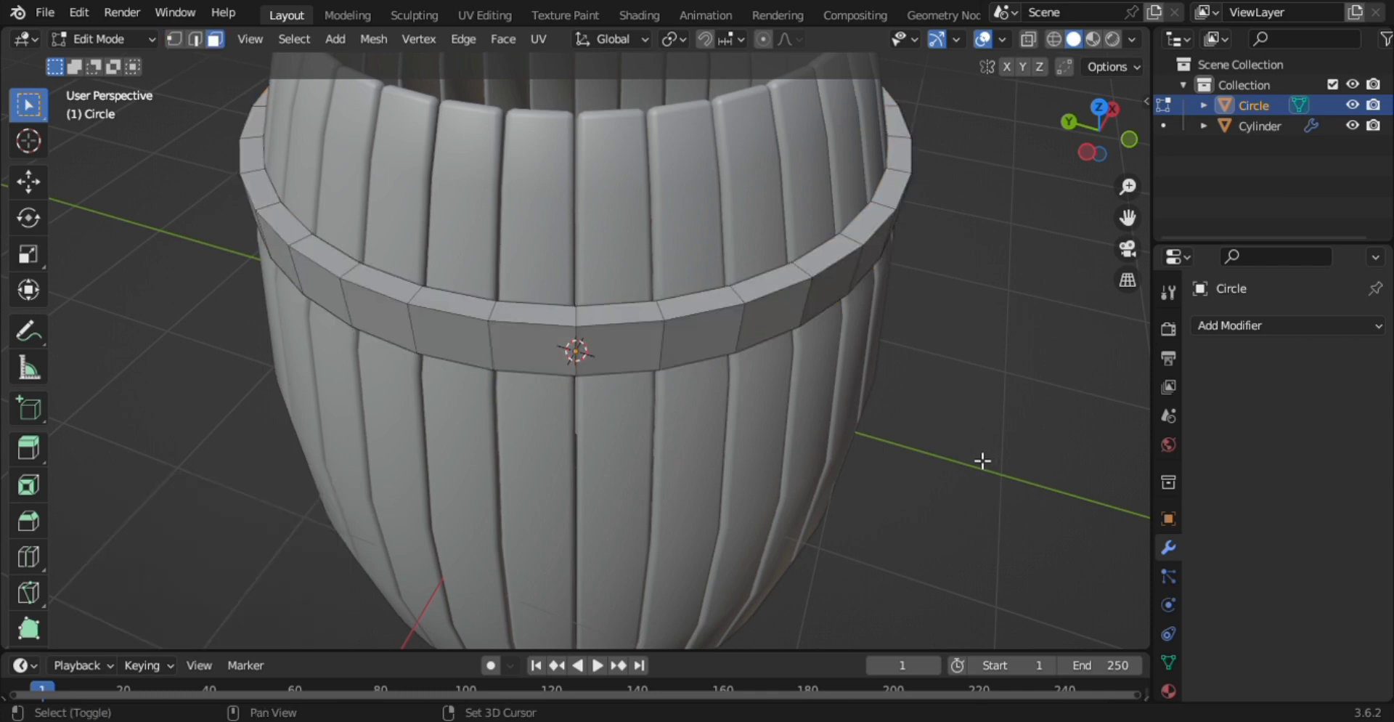
alt+click(742, 297)
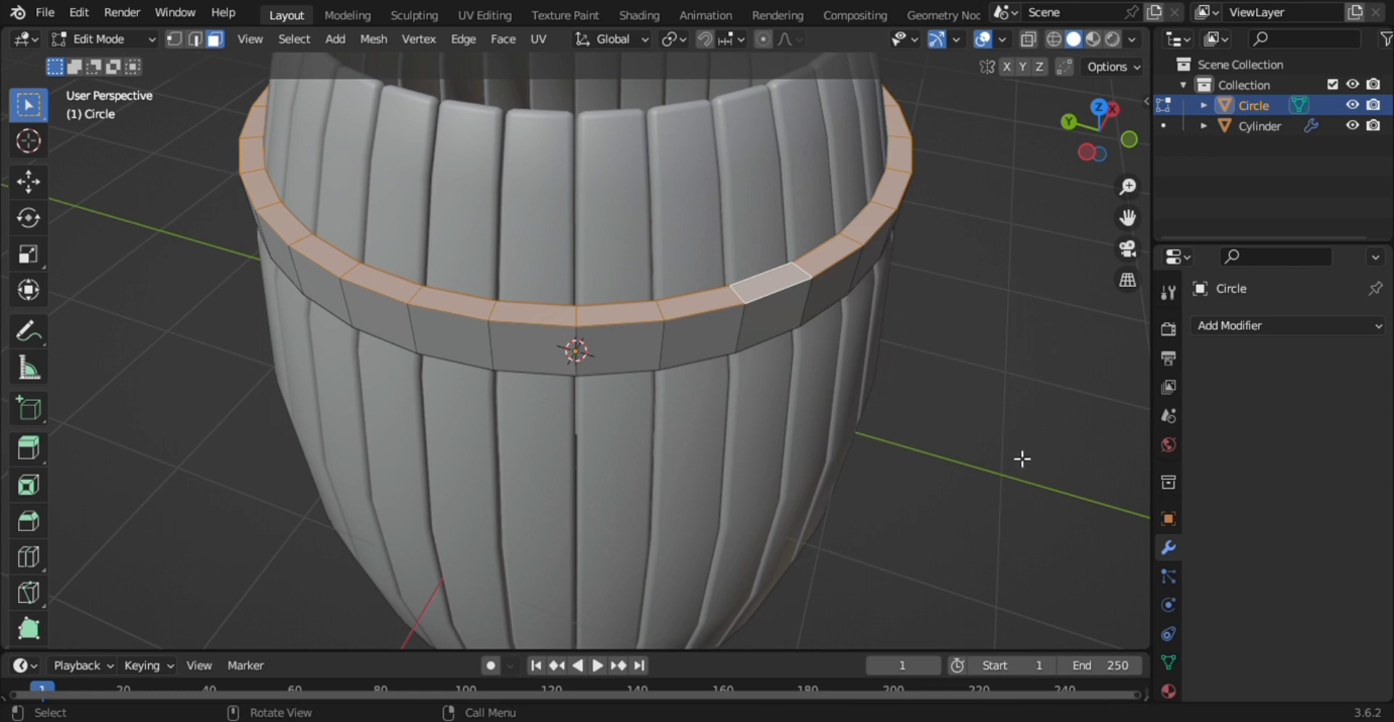
key(s)
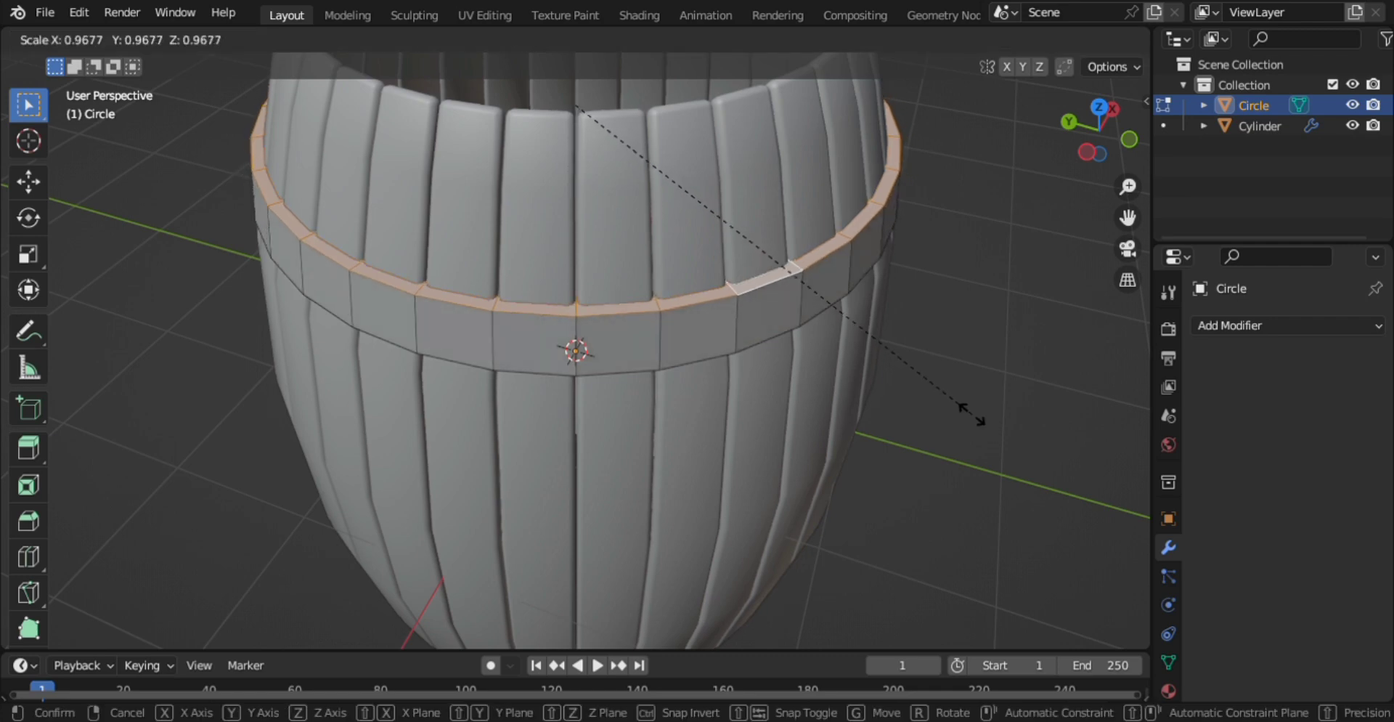
click(972, 418)
click(646, 521)
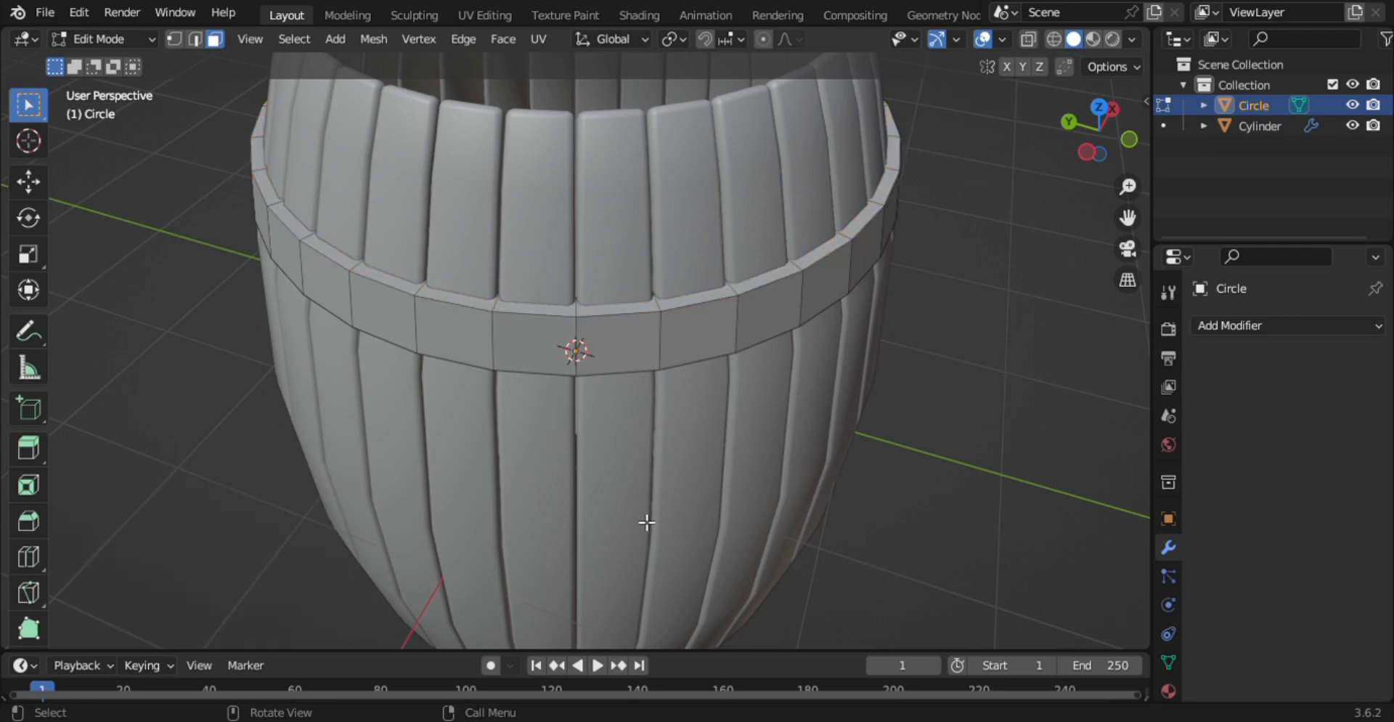
Bevel the hoop's upper outer edge loop with a width of about 0.0955 m and 7 segments, and return to Object Mode
key(2)
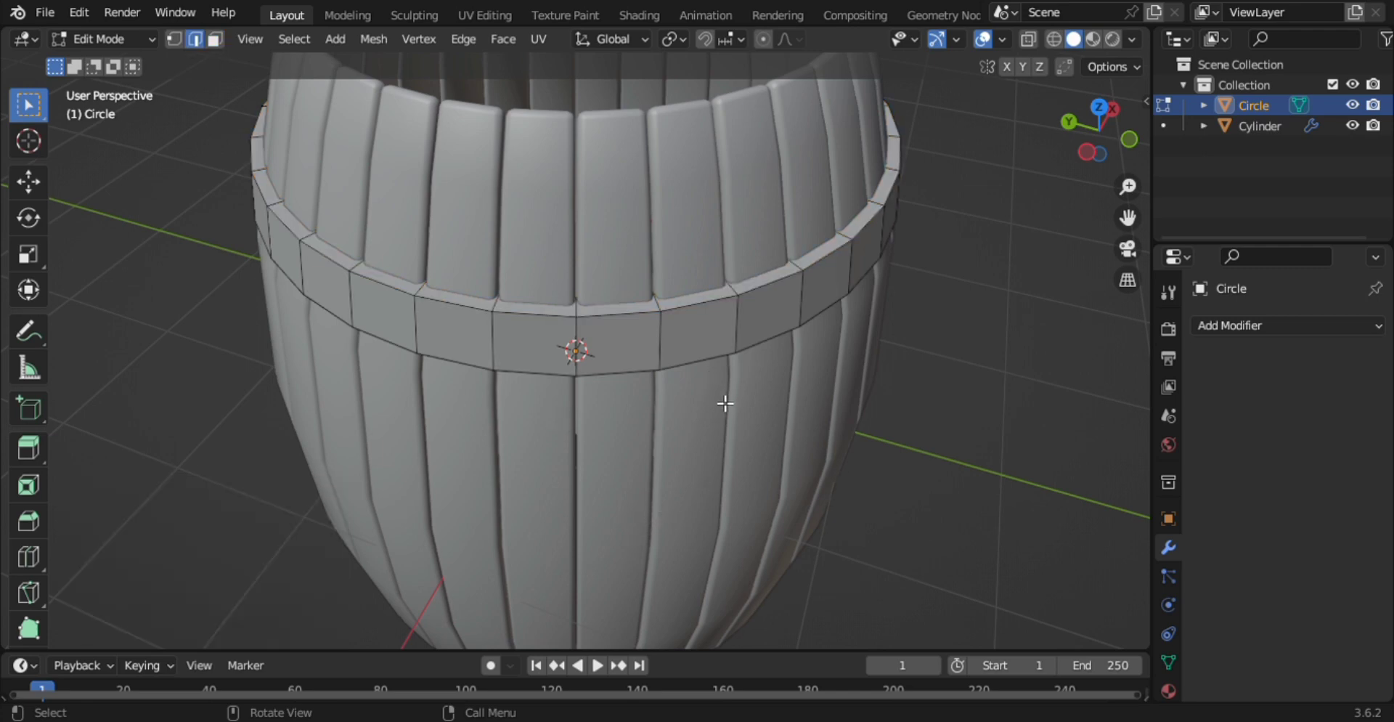
alt+click(703, 314)
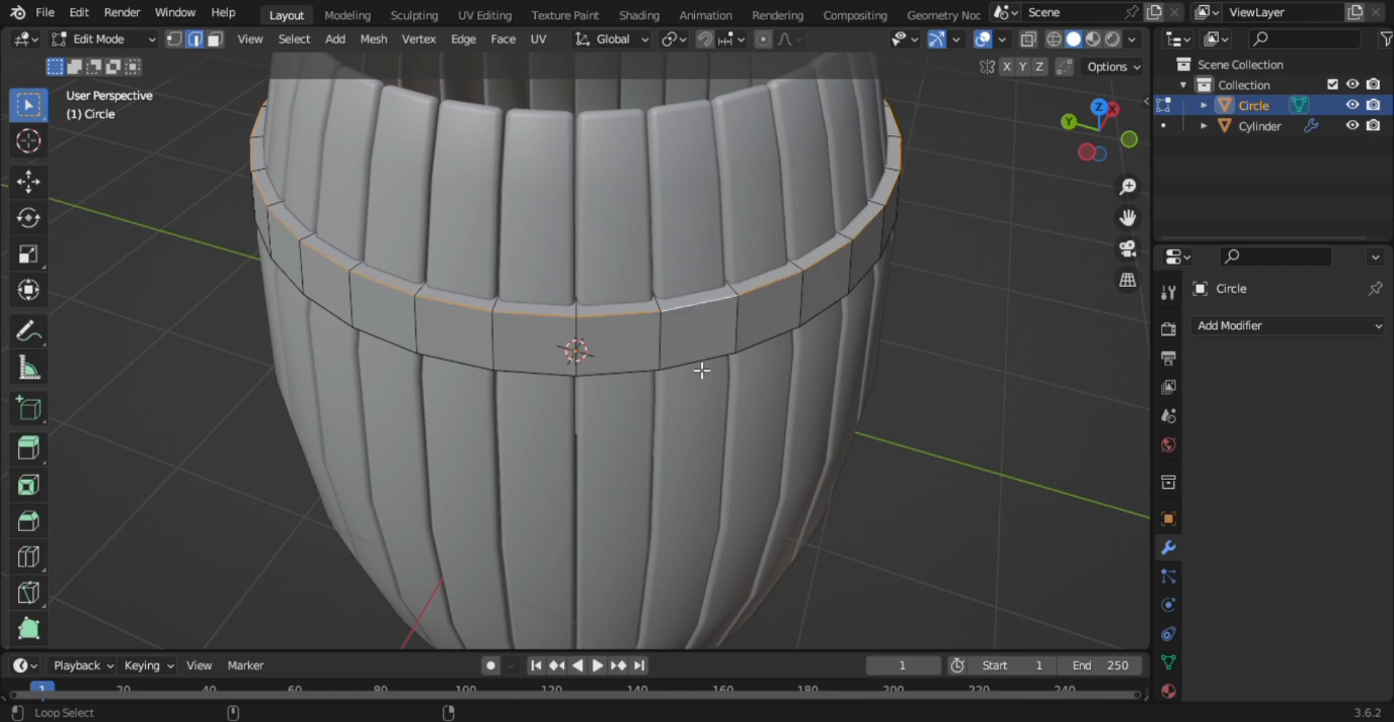
alt+shift+click(702, 370)
key(ctrl+b)
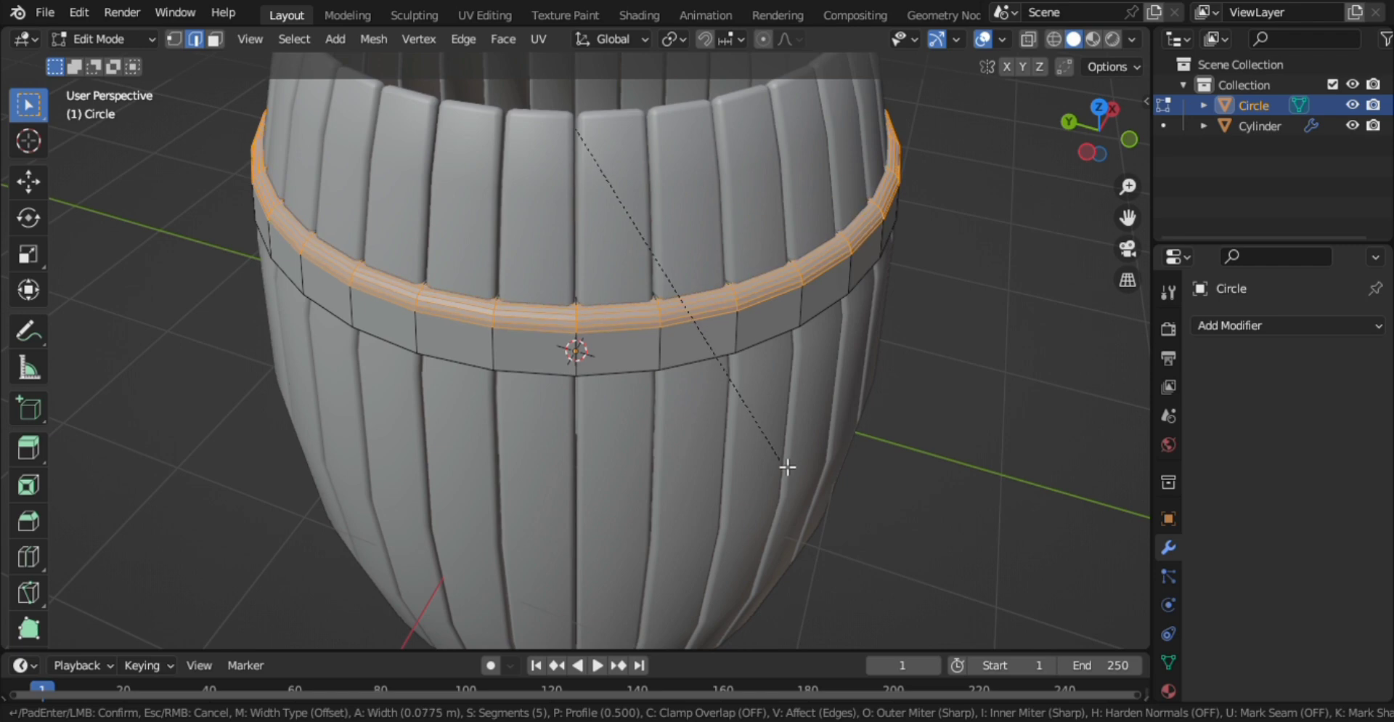
scroll(788, 466, up, 2)
click(790, 468)
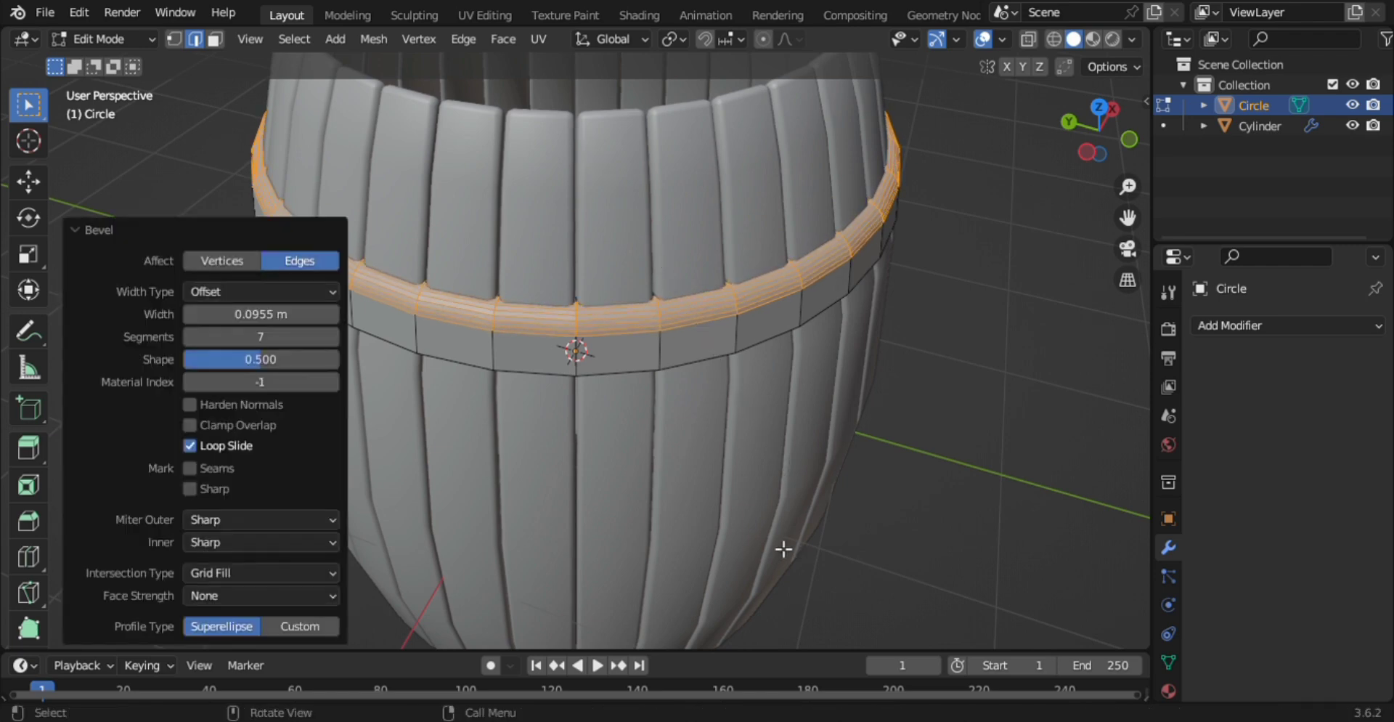
middle_drag(784, 550, 781, 499)
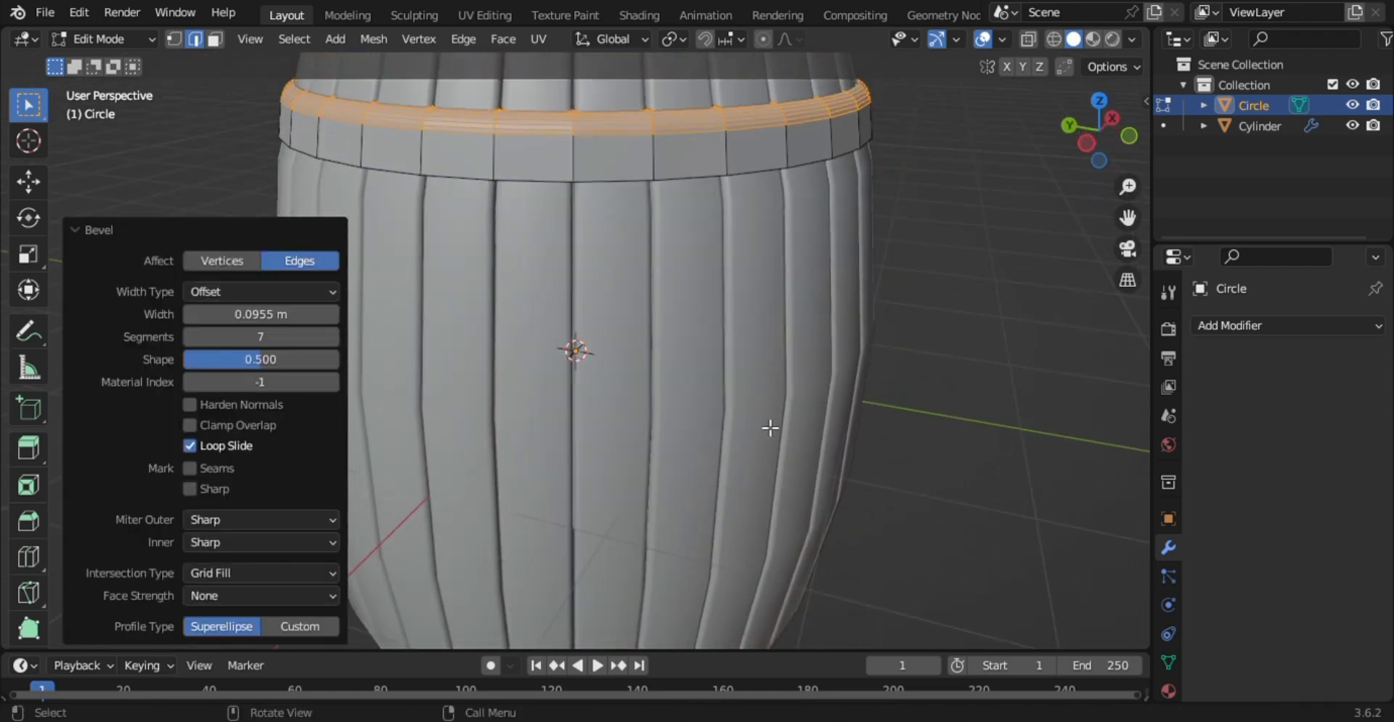
scroll(770, 428, down, 3)
middle_drag(579, 420, 610, 383)
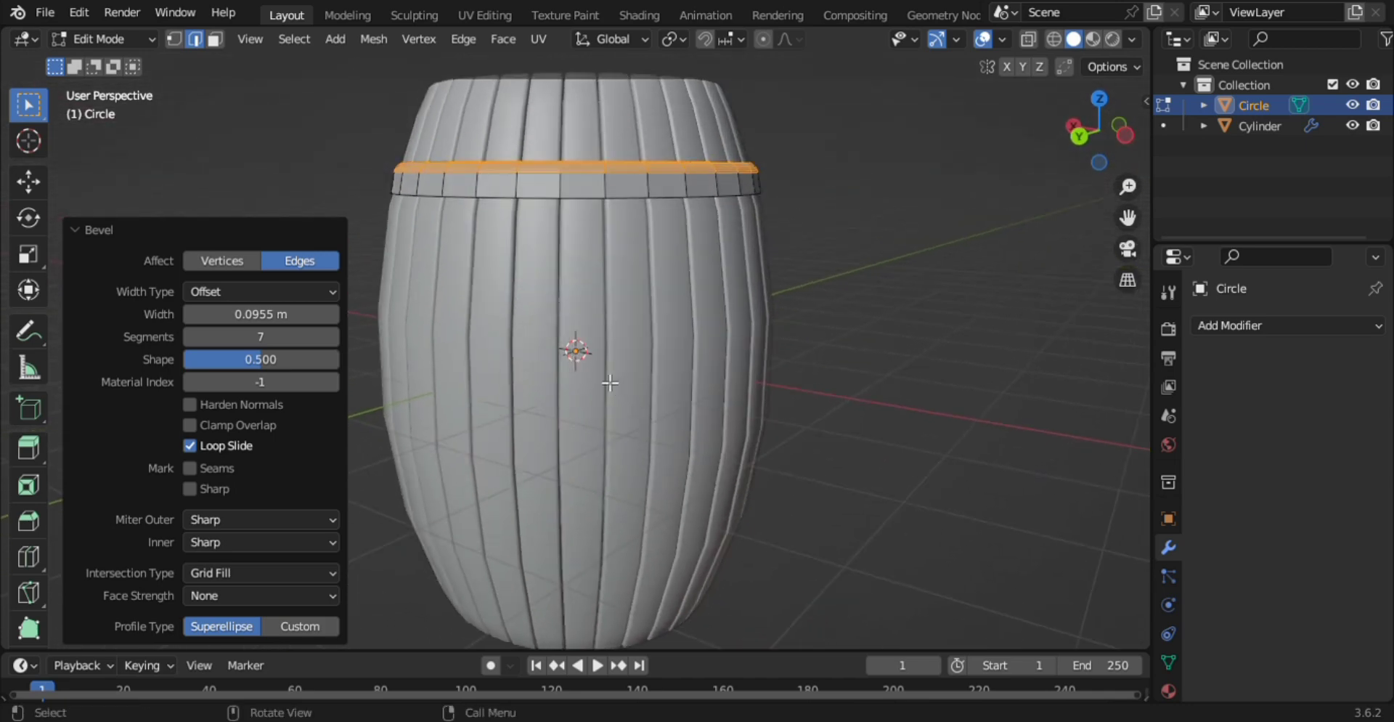
key(Tab)
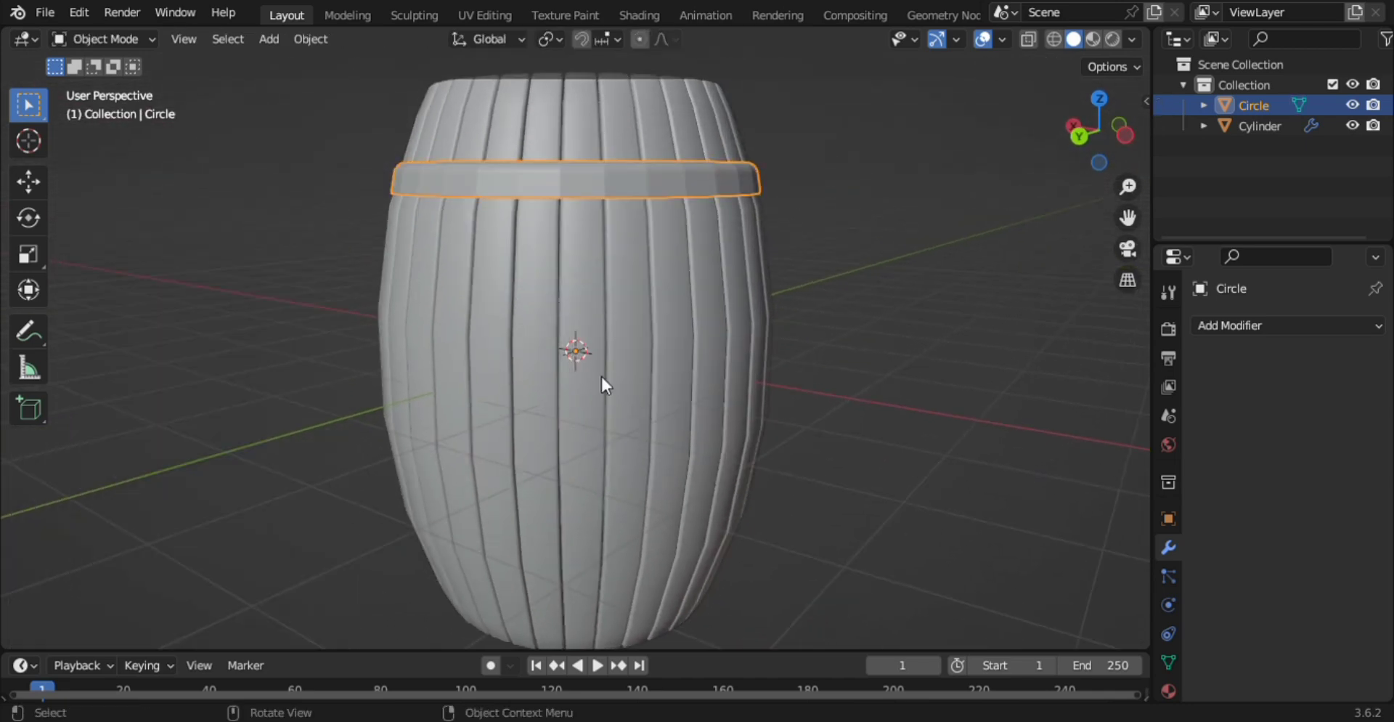
Shade the hoop smooth, add a Subdivision Surface modifier to it, and deselect it
right_click(610, 176)
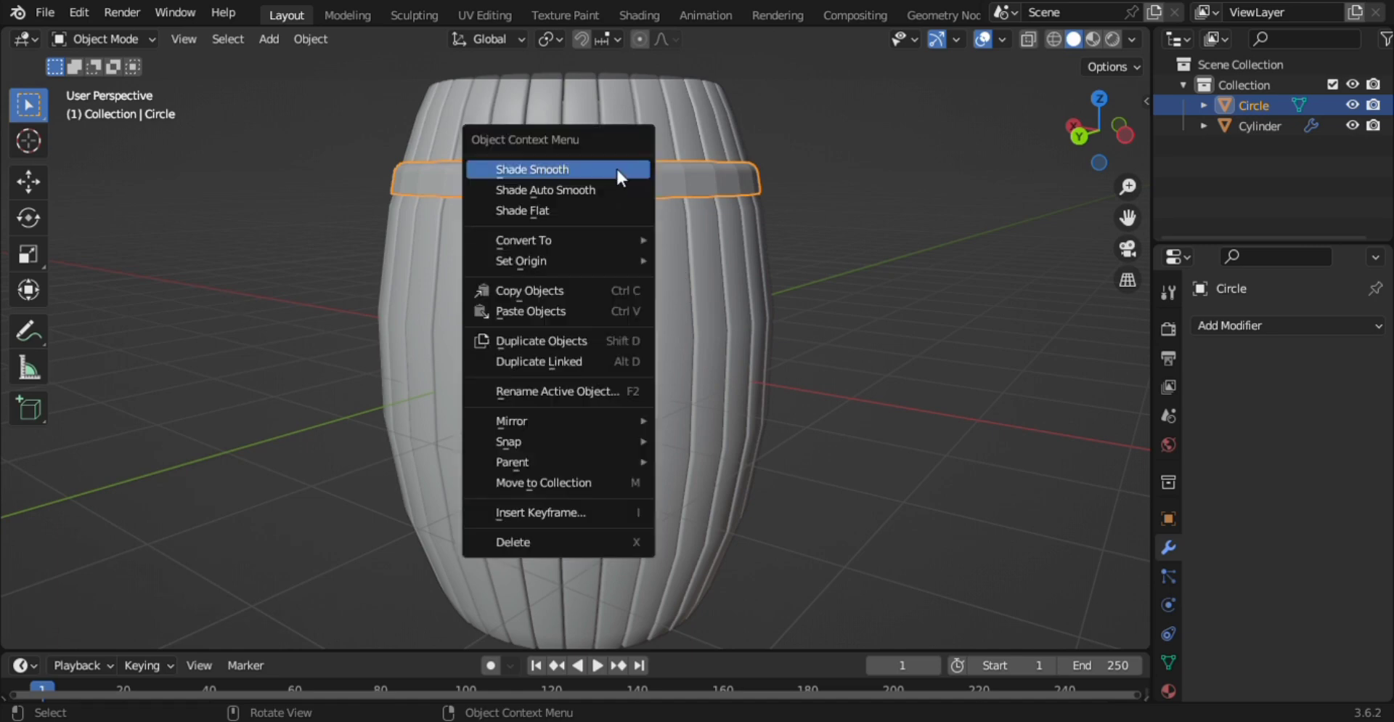
click(620, 168)
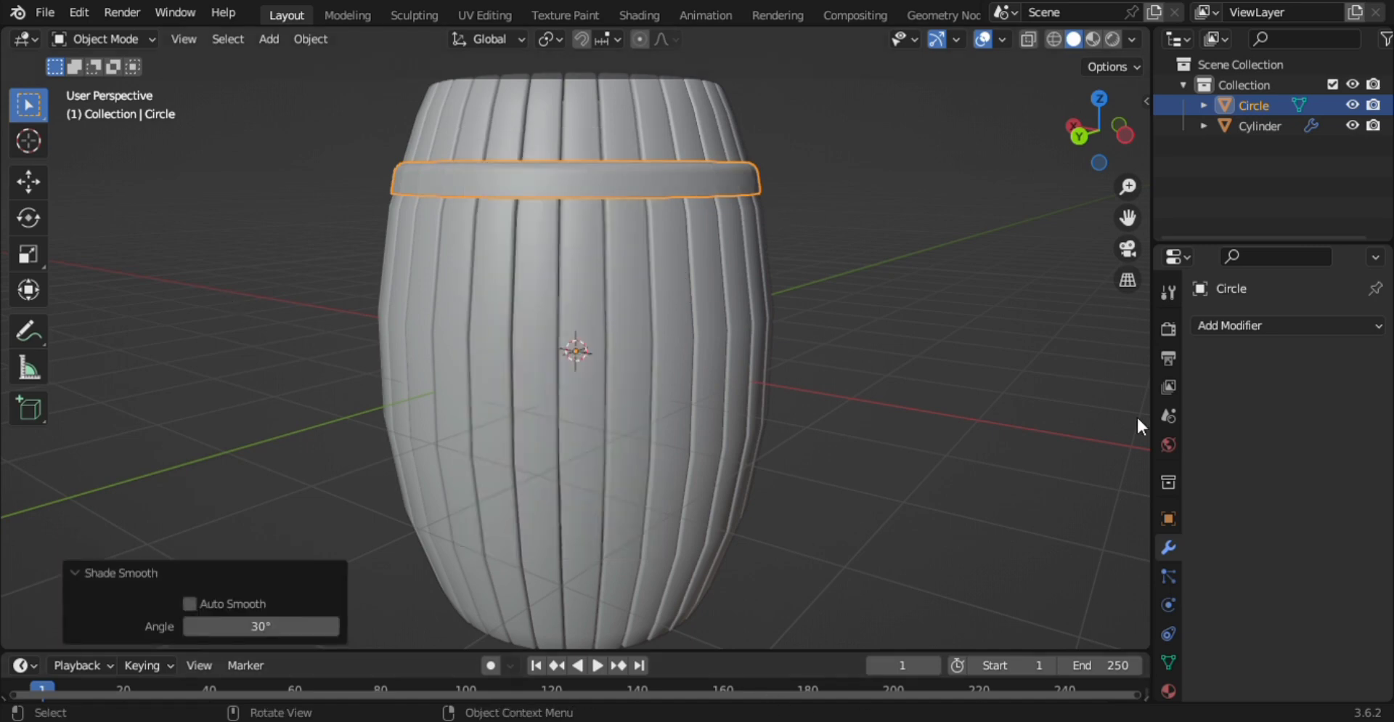
click(1230, 325)
scroll(973, 668, down, 2)
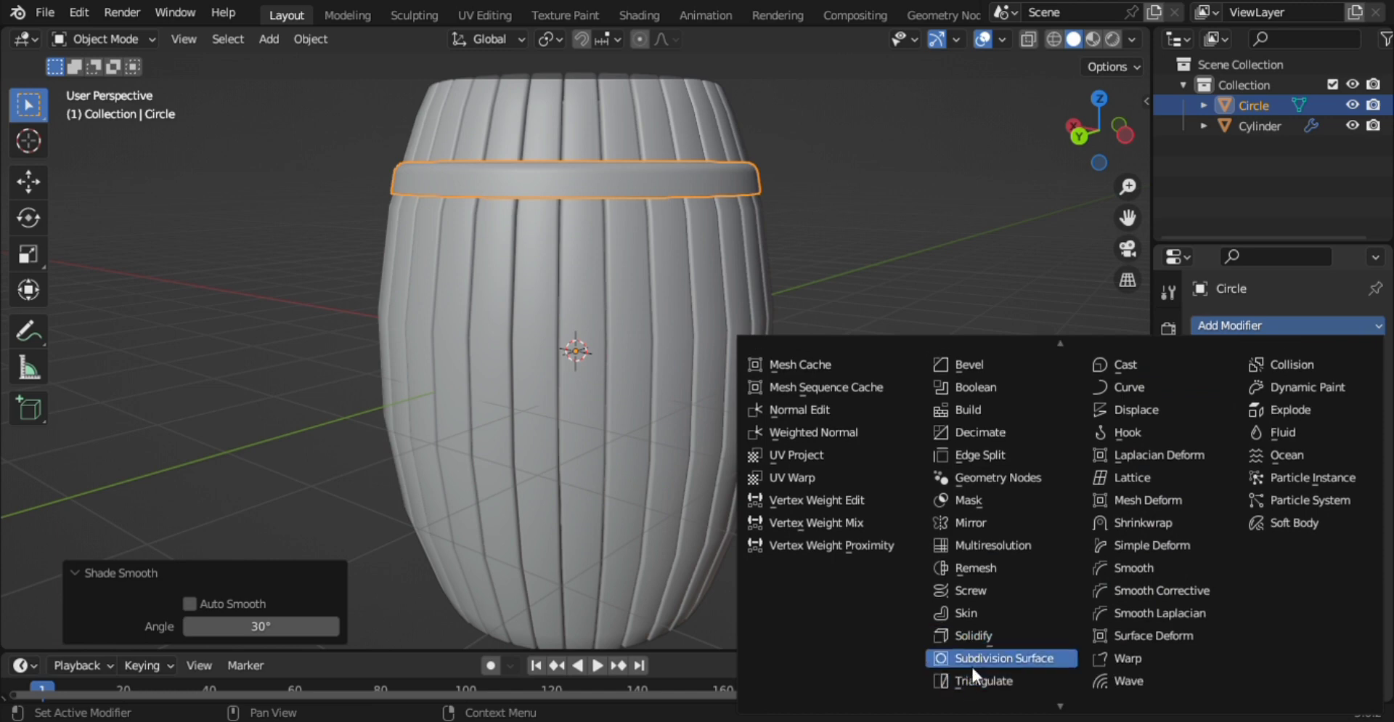
click(998, 669)
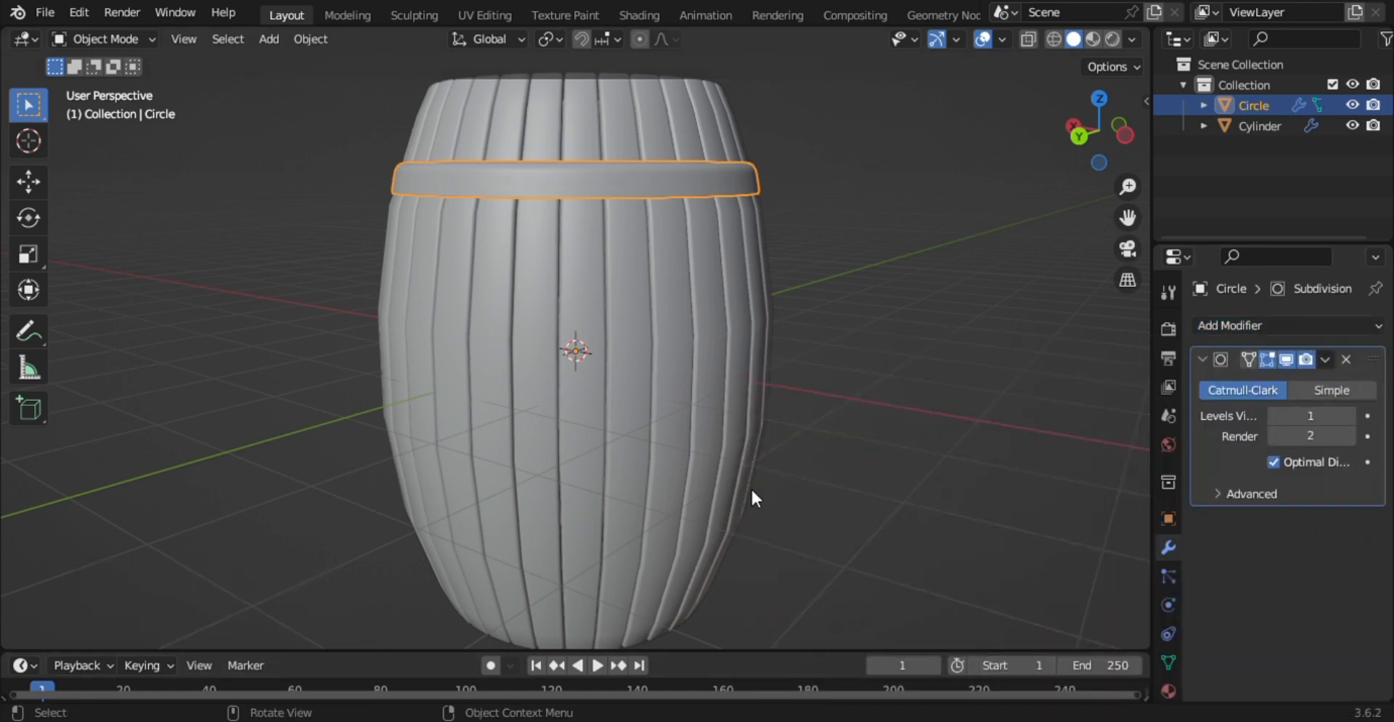
click(893, 332)
middle_drag(915, 331, 875, 356)
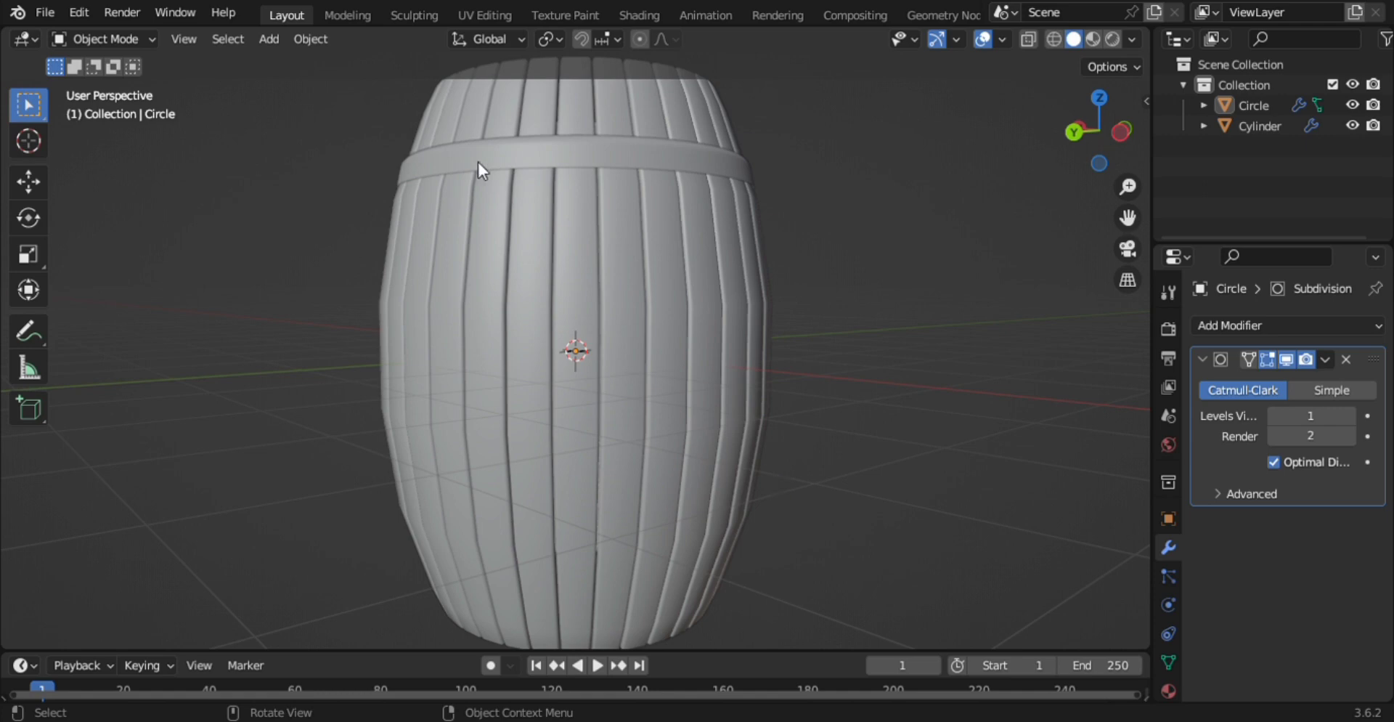
Select only the hoop and switch to the front orthographic view
key(a)
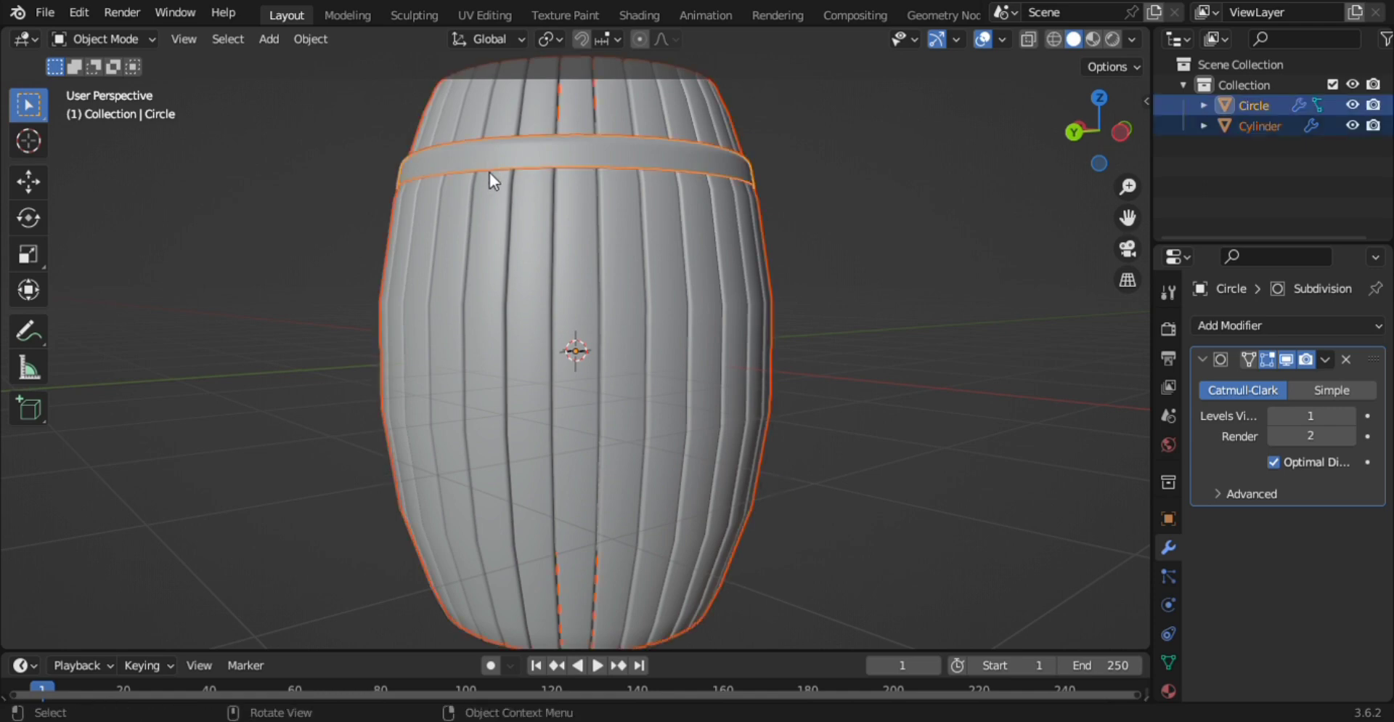
click(550, 144)
key(grave)
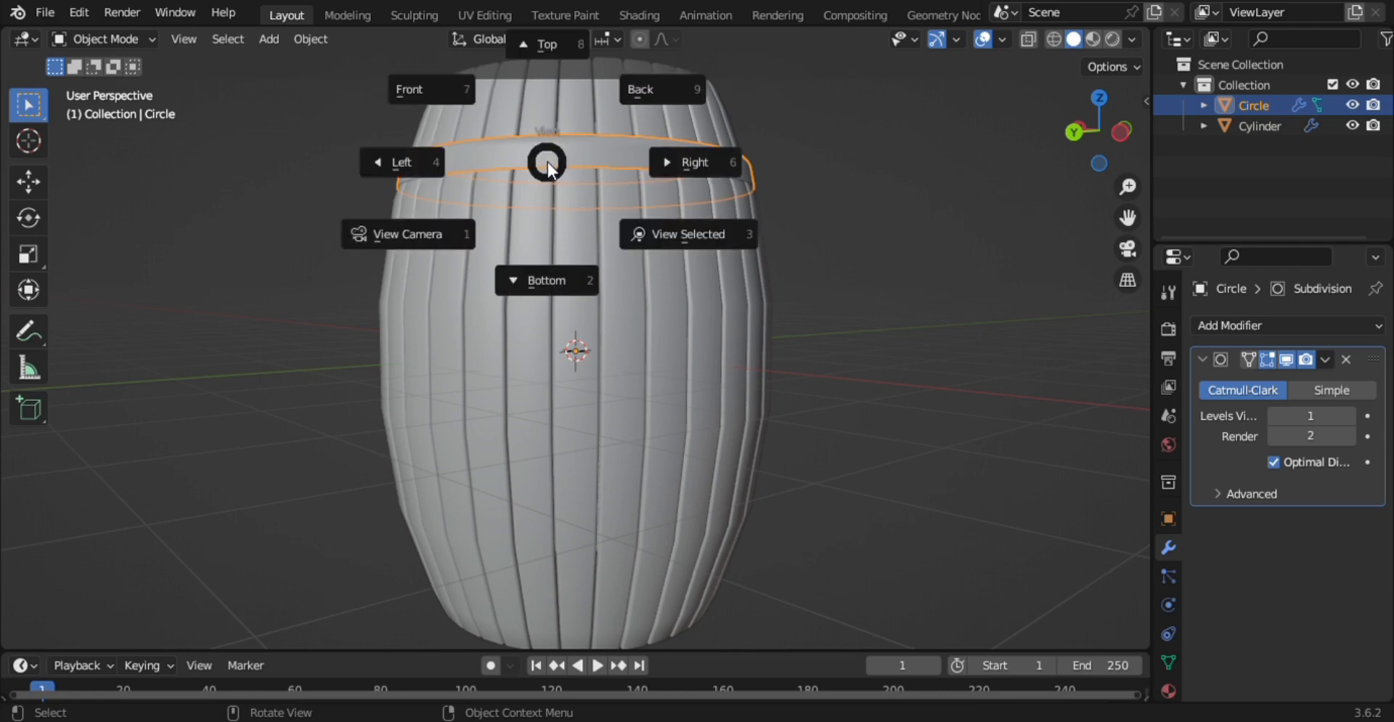
click(443, 103)
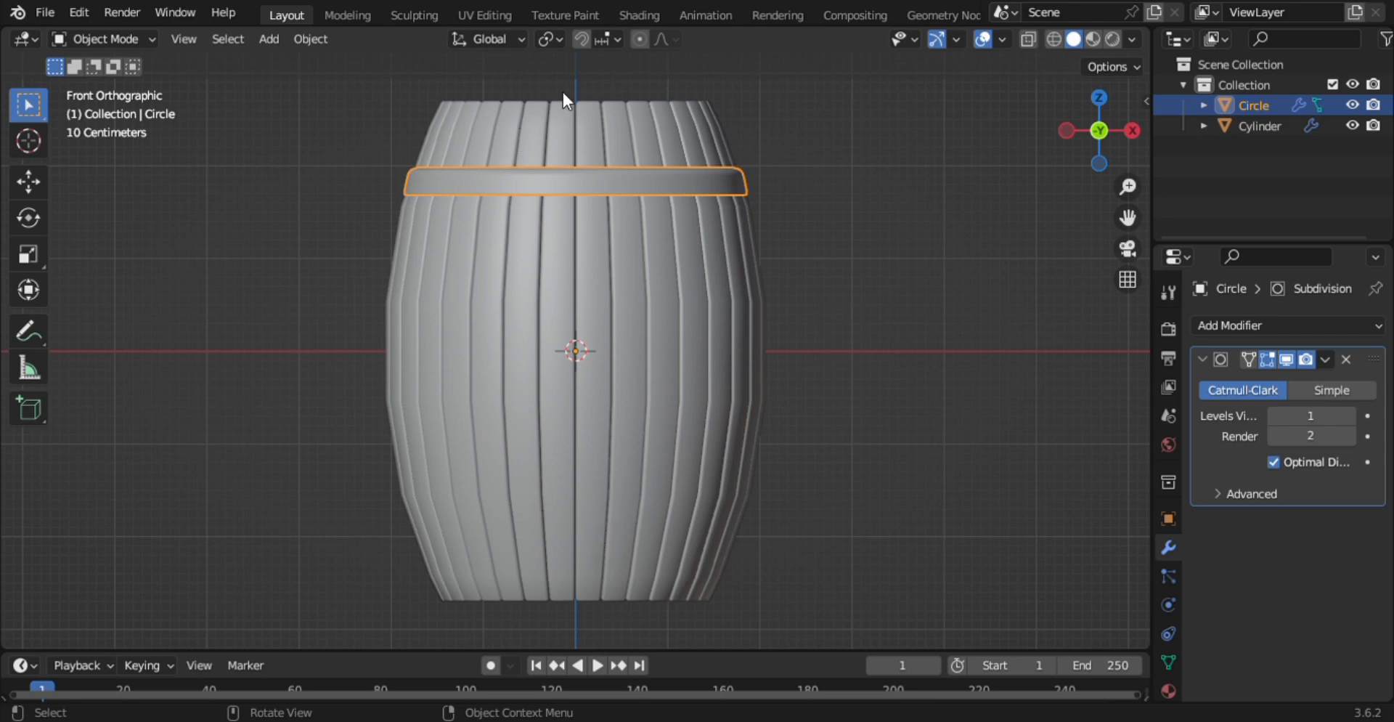
Set the pivot to the 3D Cursor, try duplicating the hoop rotated 90° about global X, and undo the duplicate
click(557, 39)
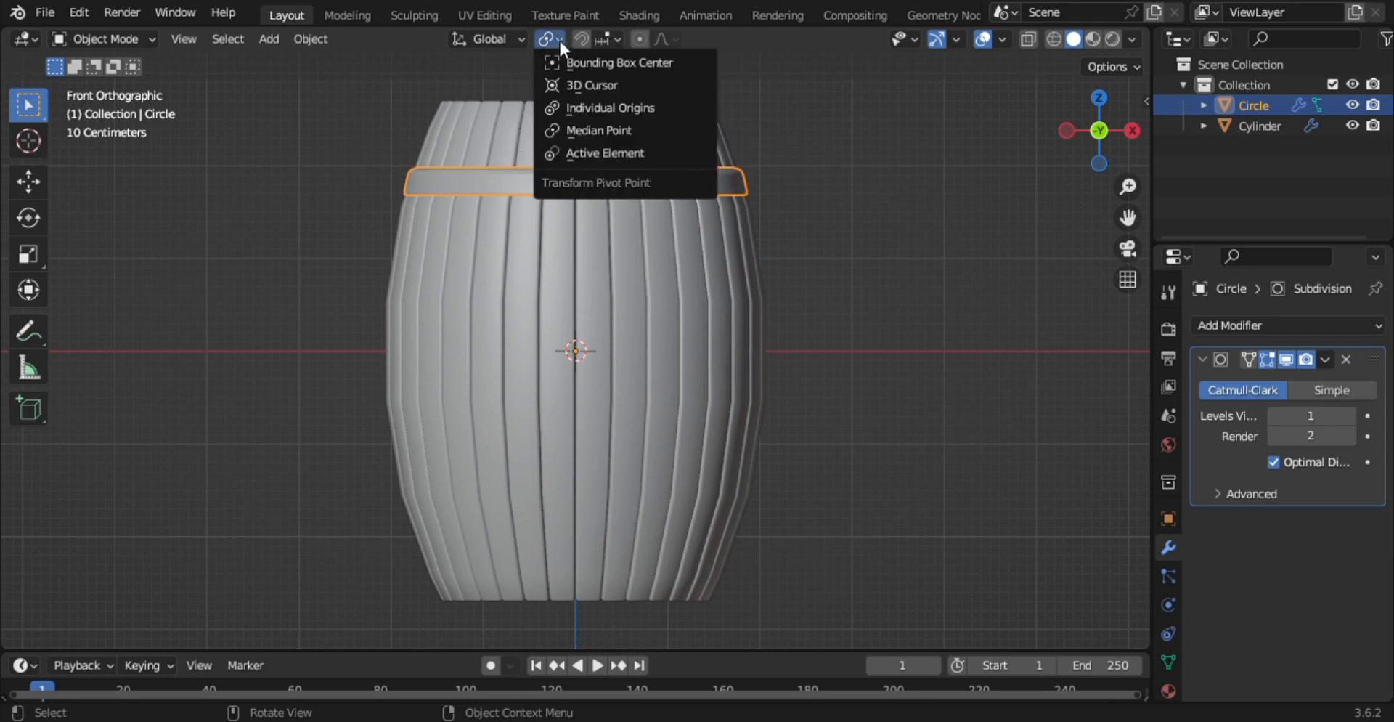
click(584, 89)
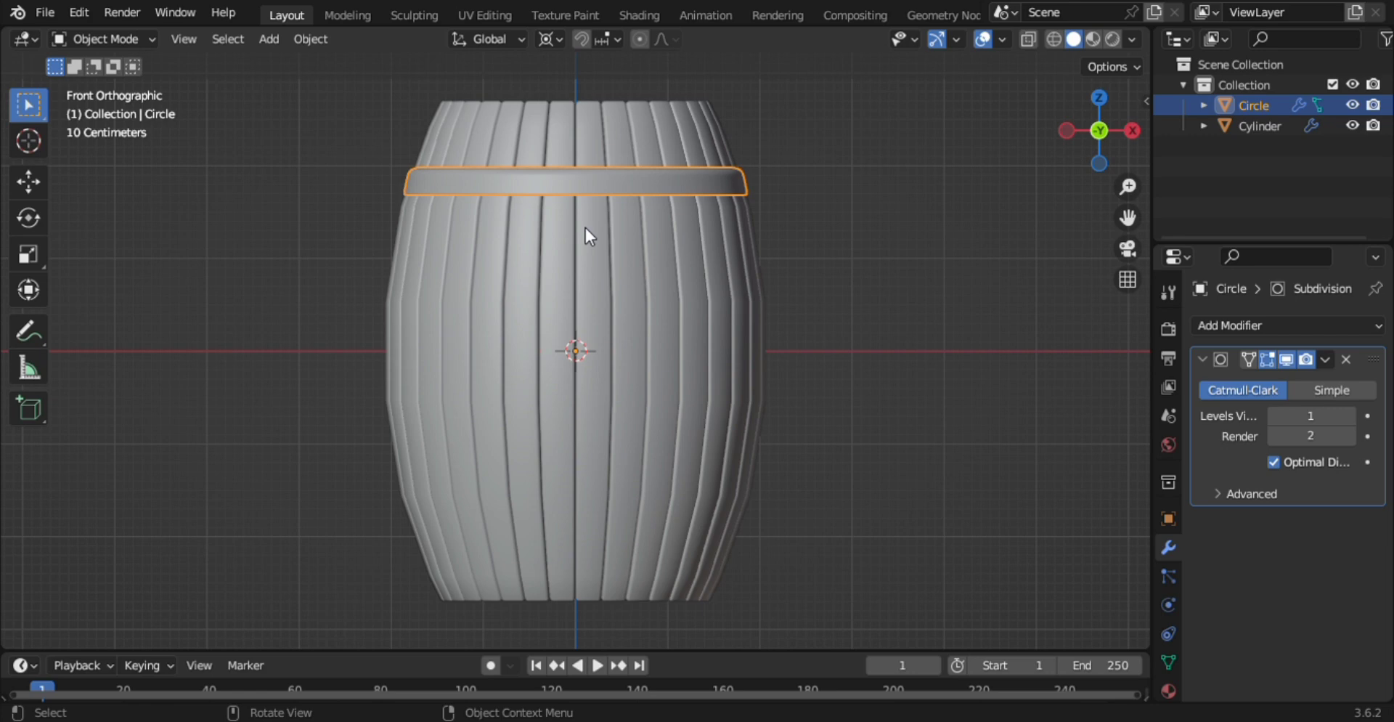
key(shift+d)
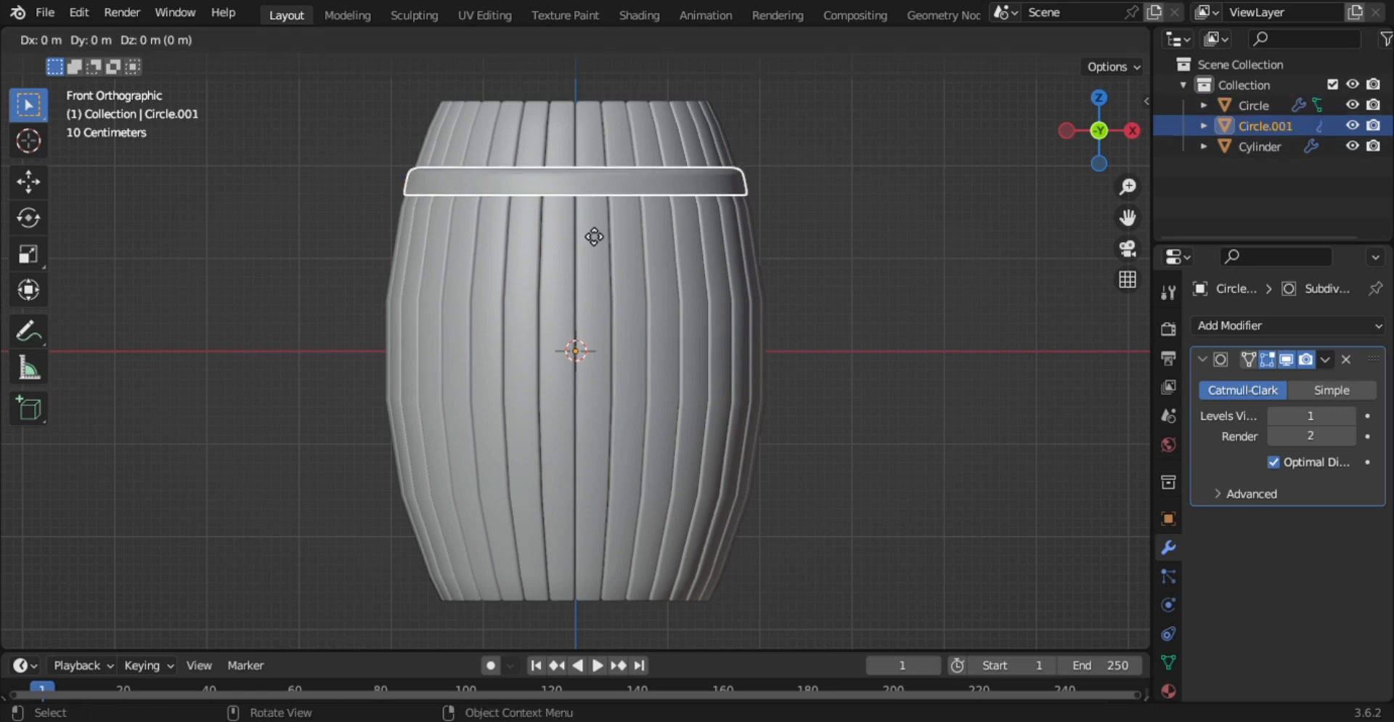
key(r)
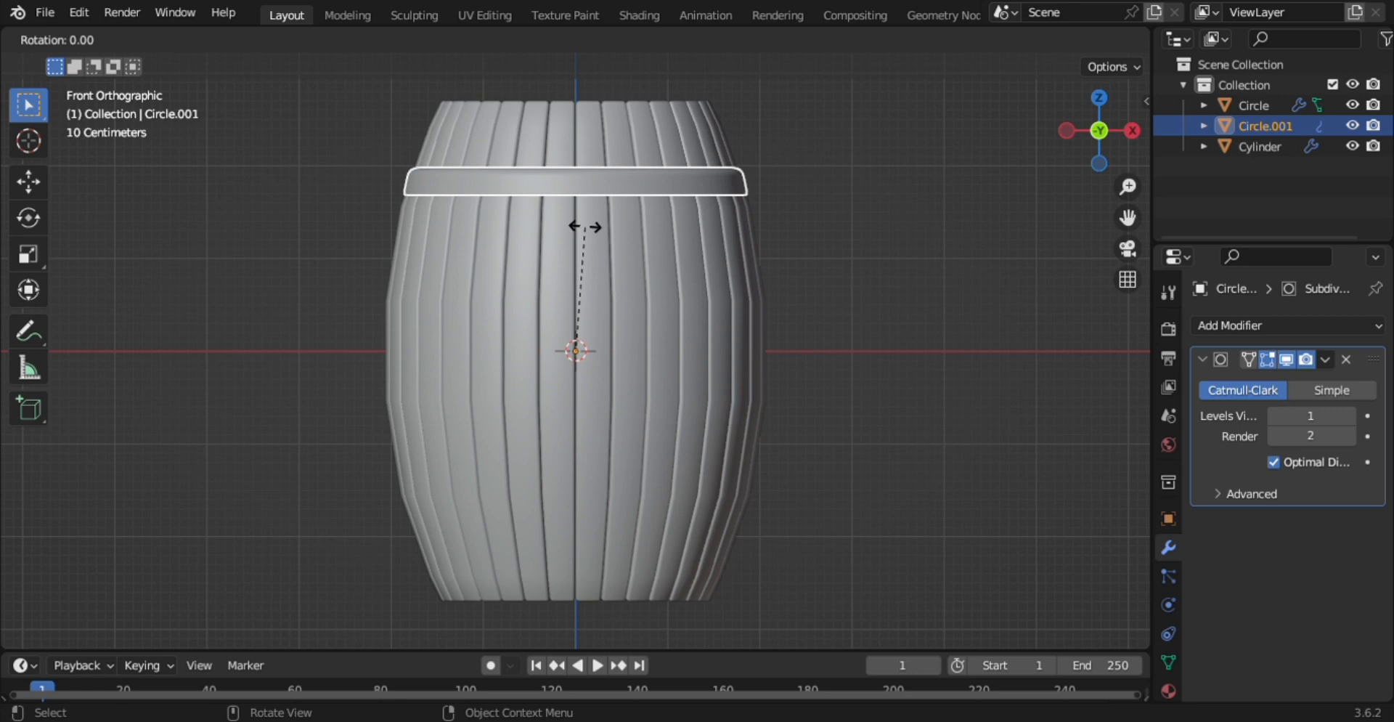
text(x)
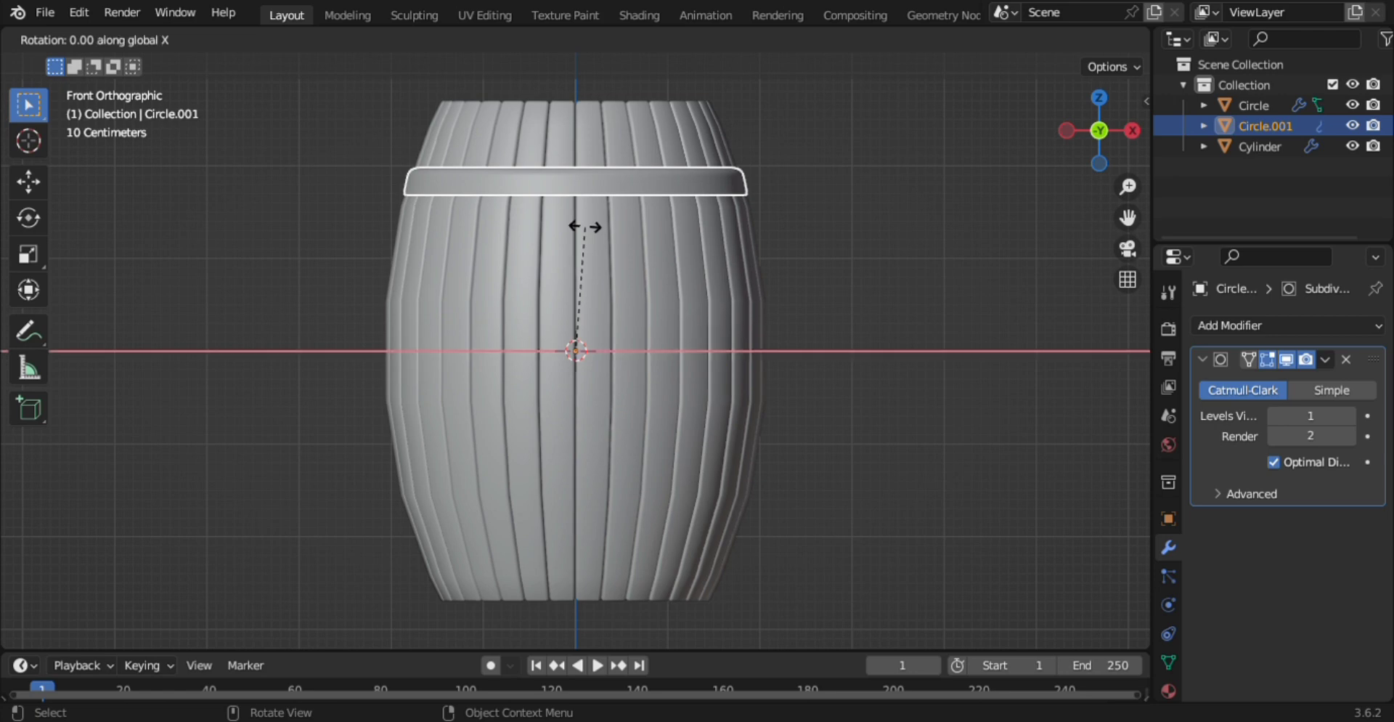
text(90)
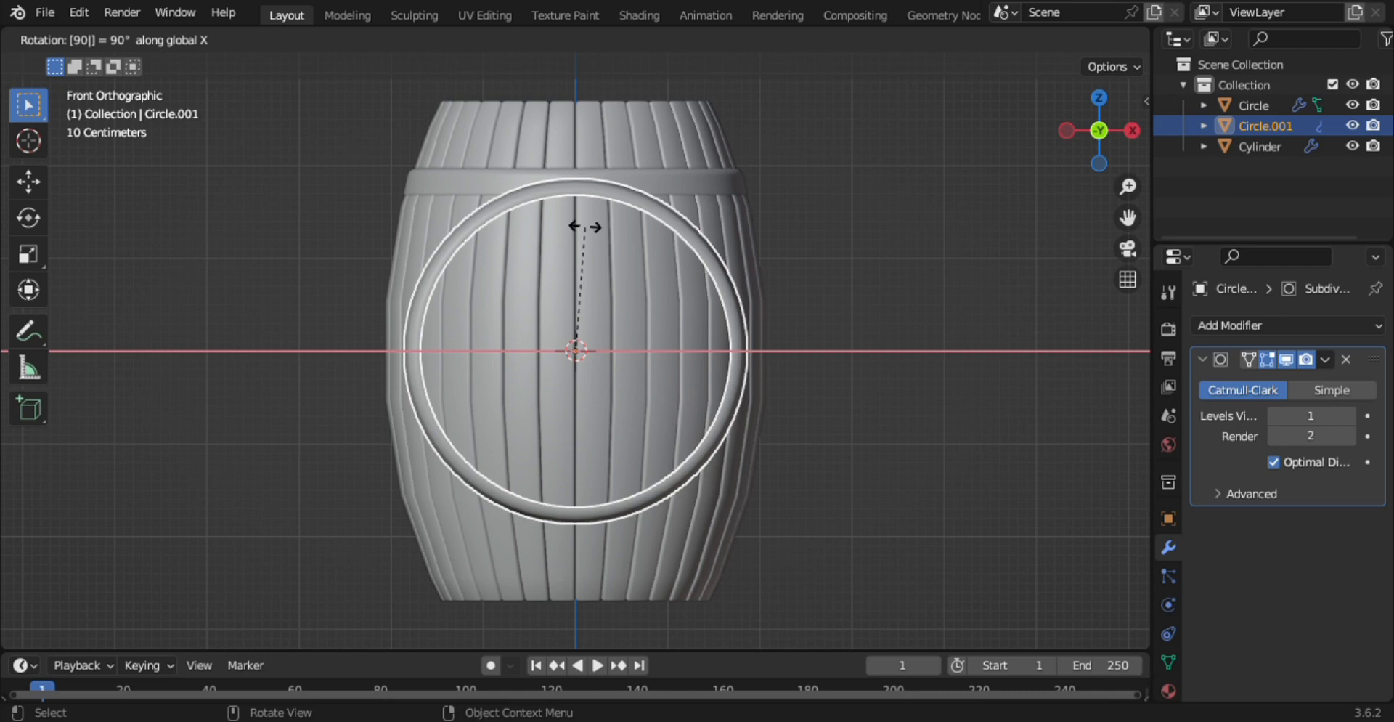
key(Return)
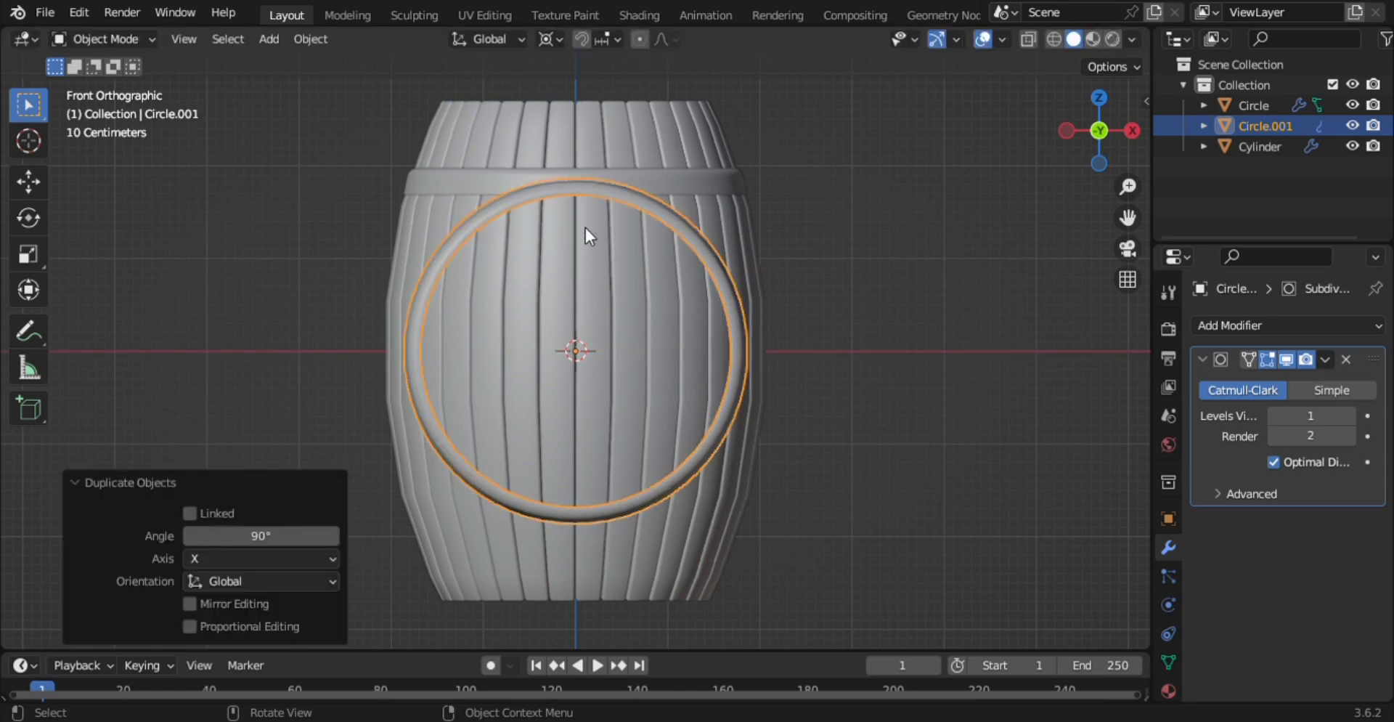
key(ctrl)
key(ctrl+z)
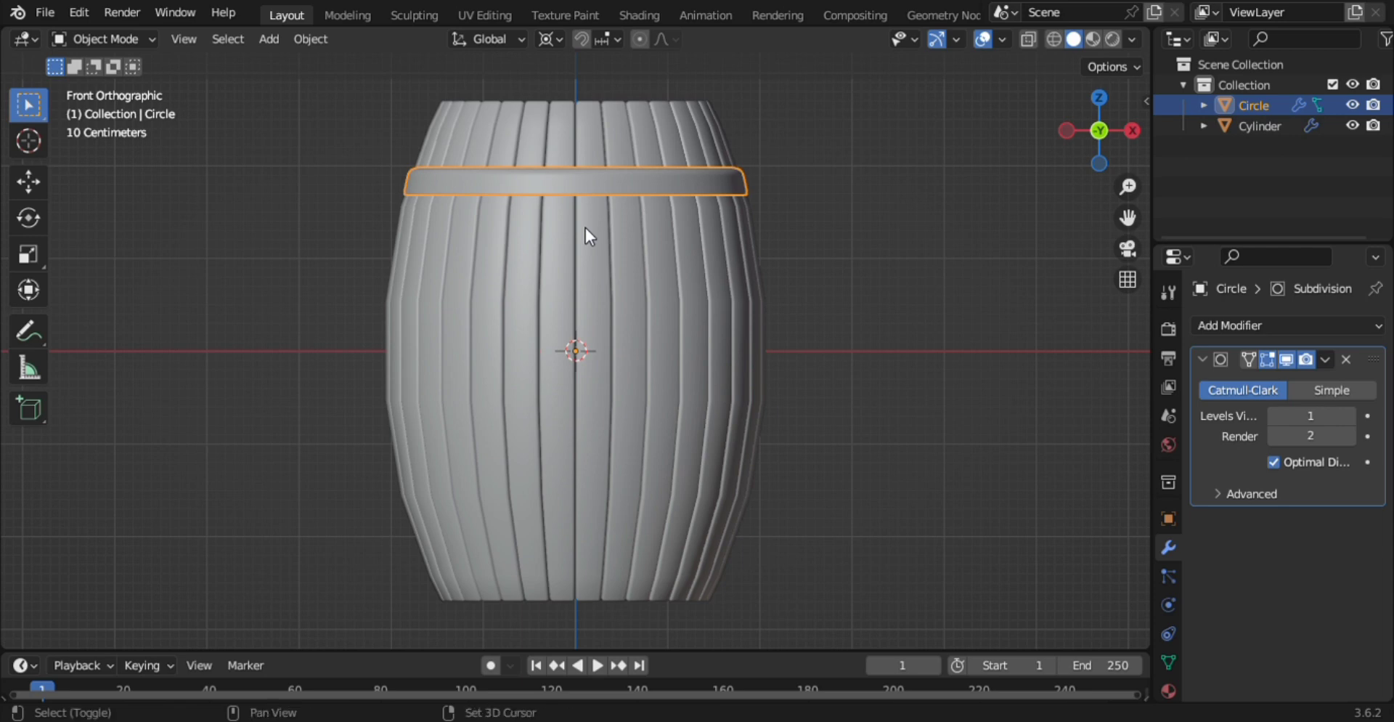
Try duplicating the hoop with a 90° rotation in the front view plane, and undo the duplicate
key(shift+d)
key(r)
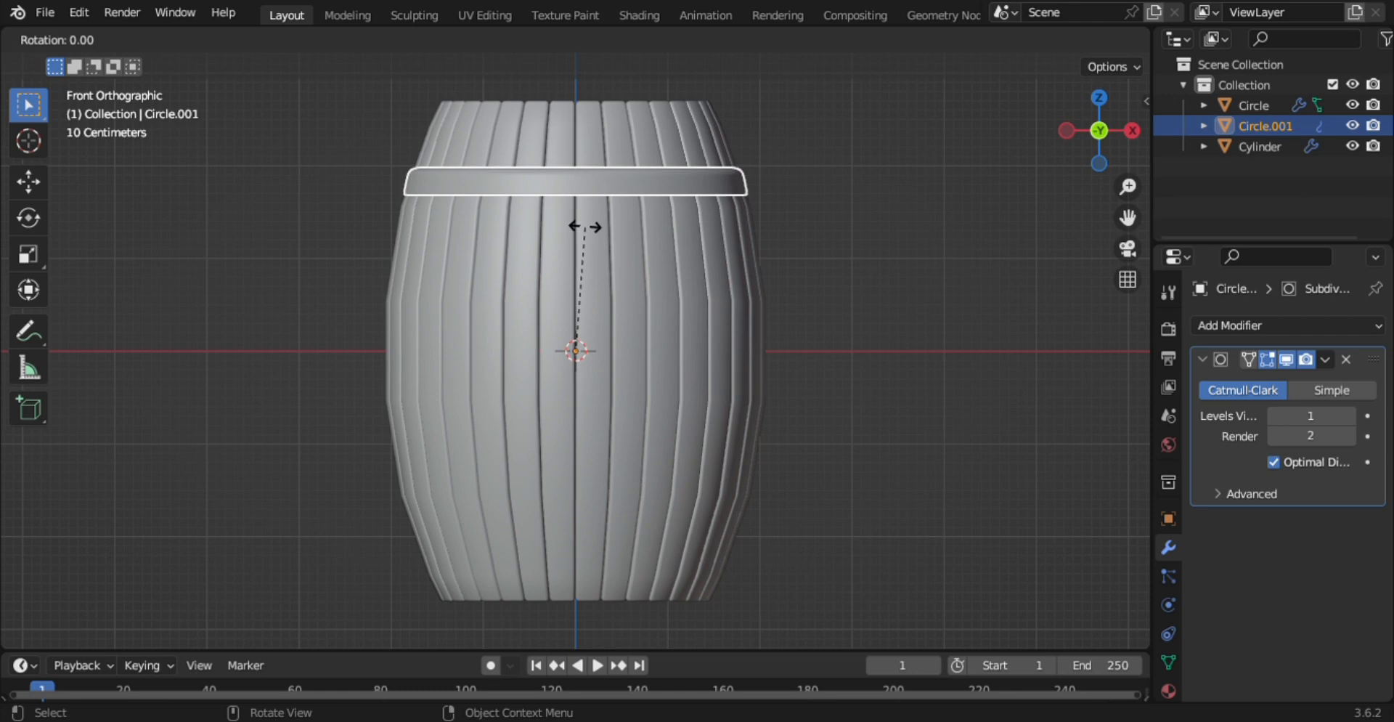
text(90)
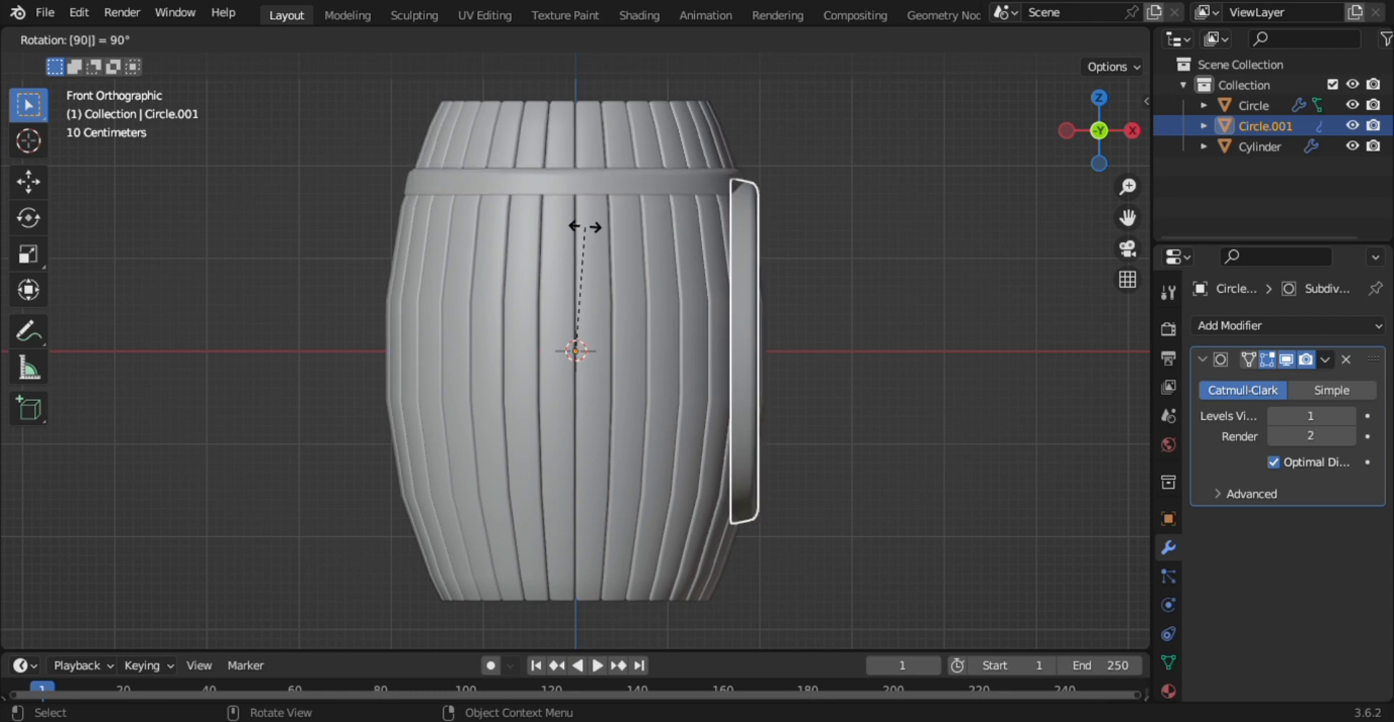
key(Return)
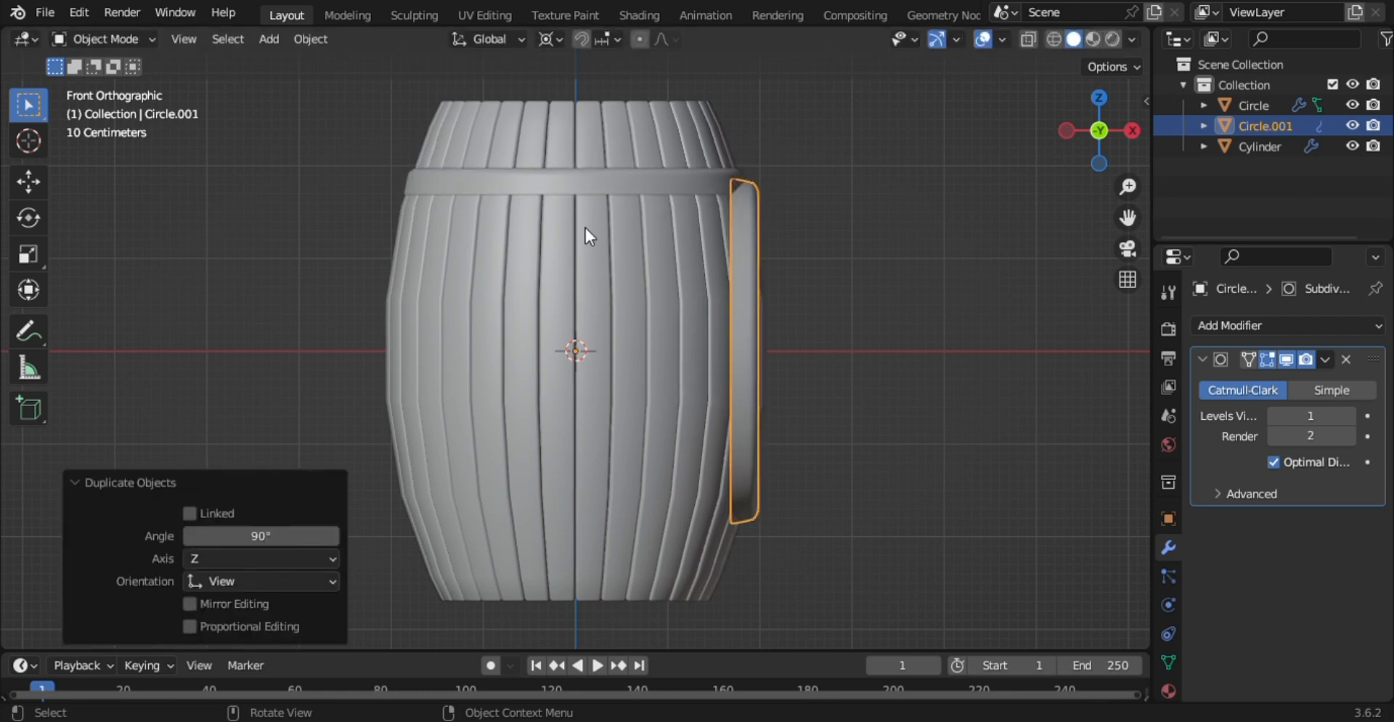
key(ctrl+z)
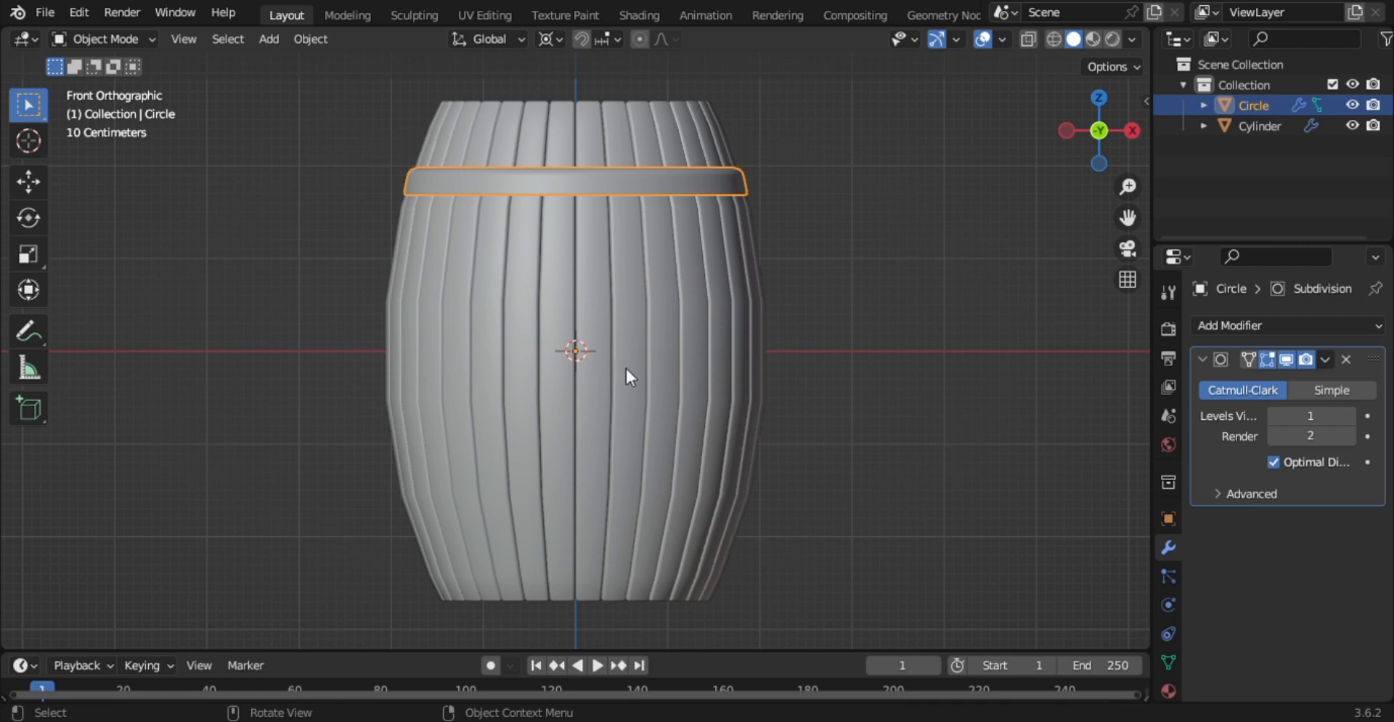
Set the pivot to Median Point, try duplicating the hoop rotated 90° about global X, and undo the duplicate
click(560, 39)
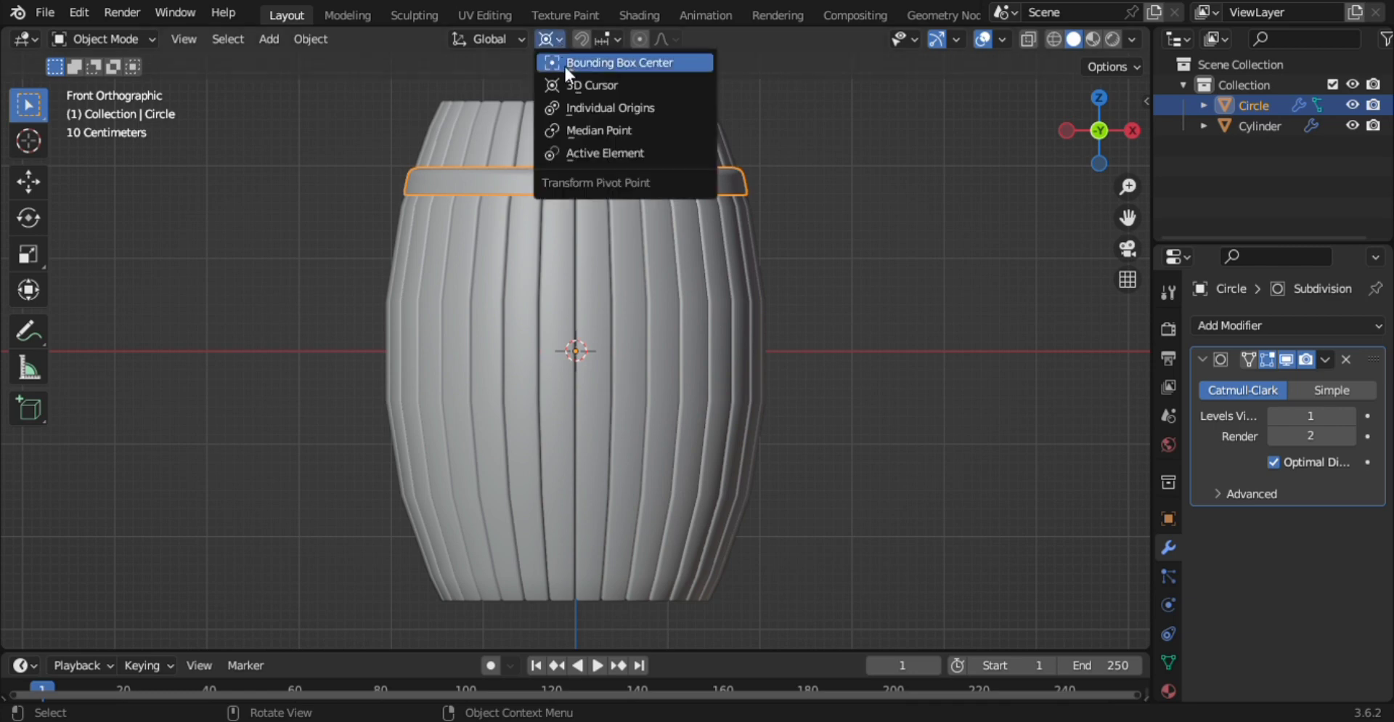
click(591, 131)
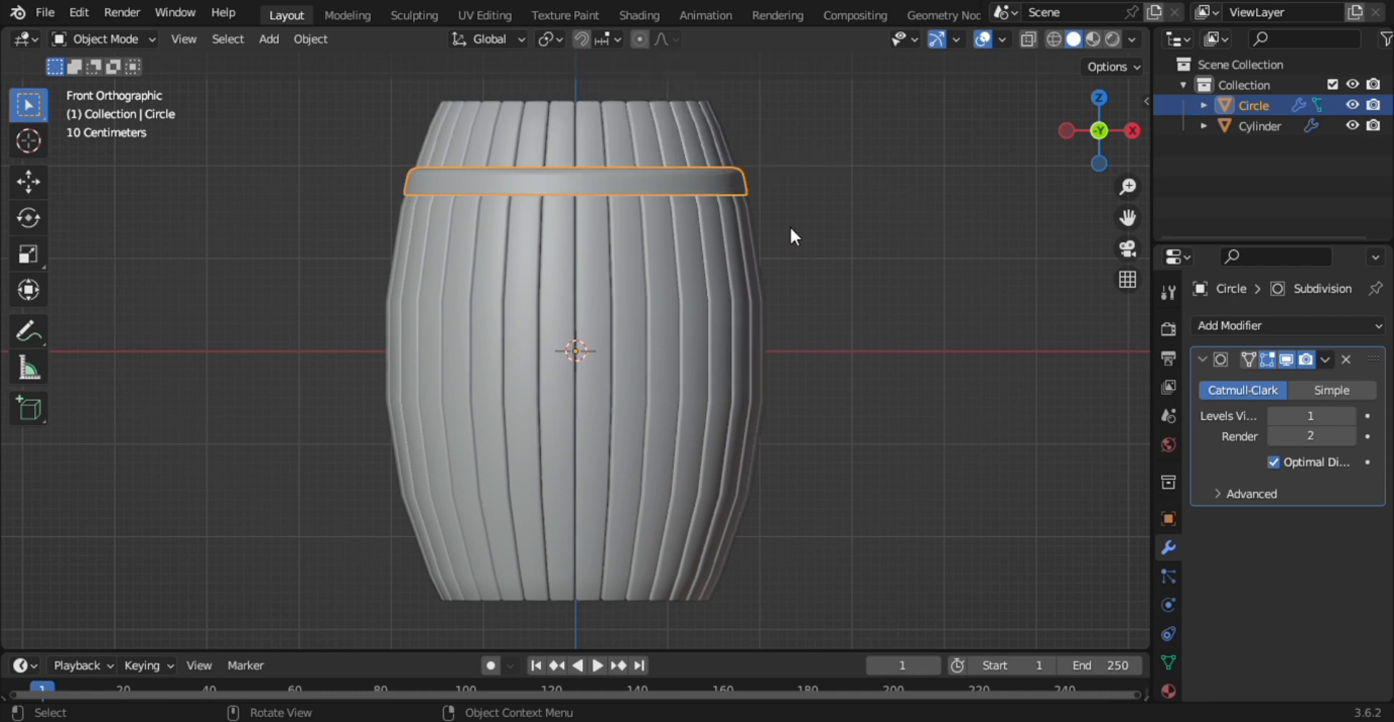
key(shift+d)
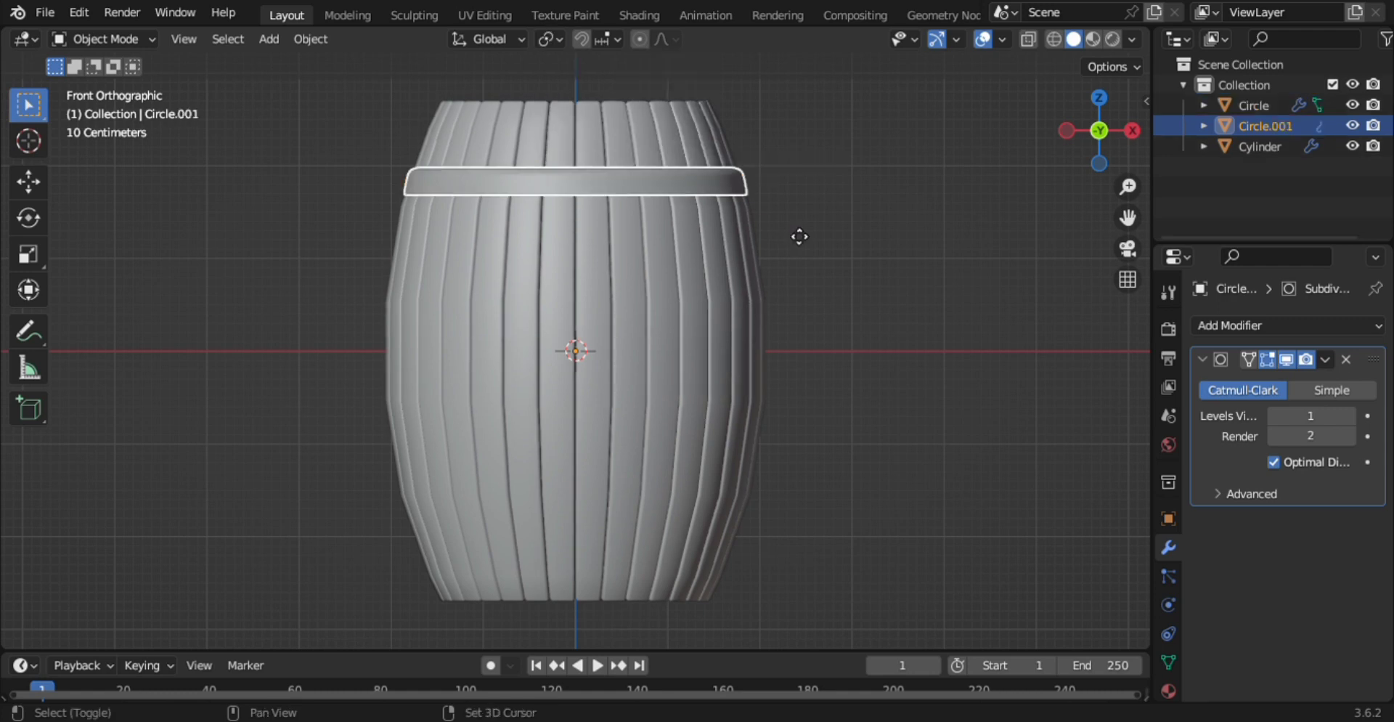
key(r)
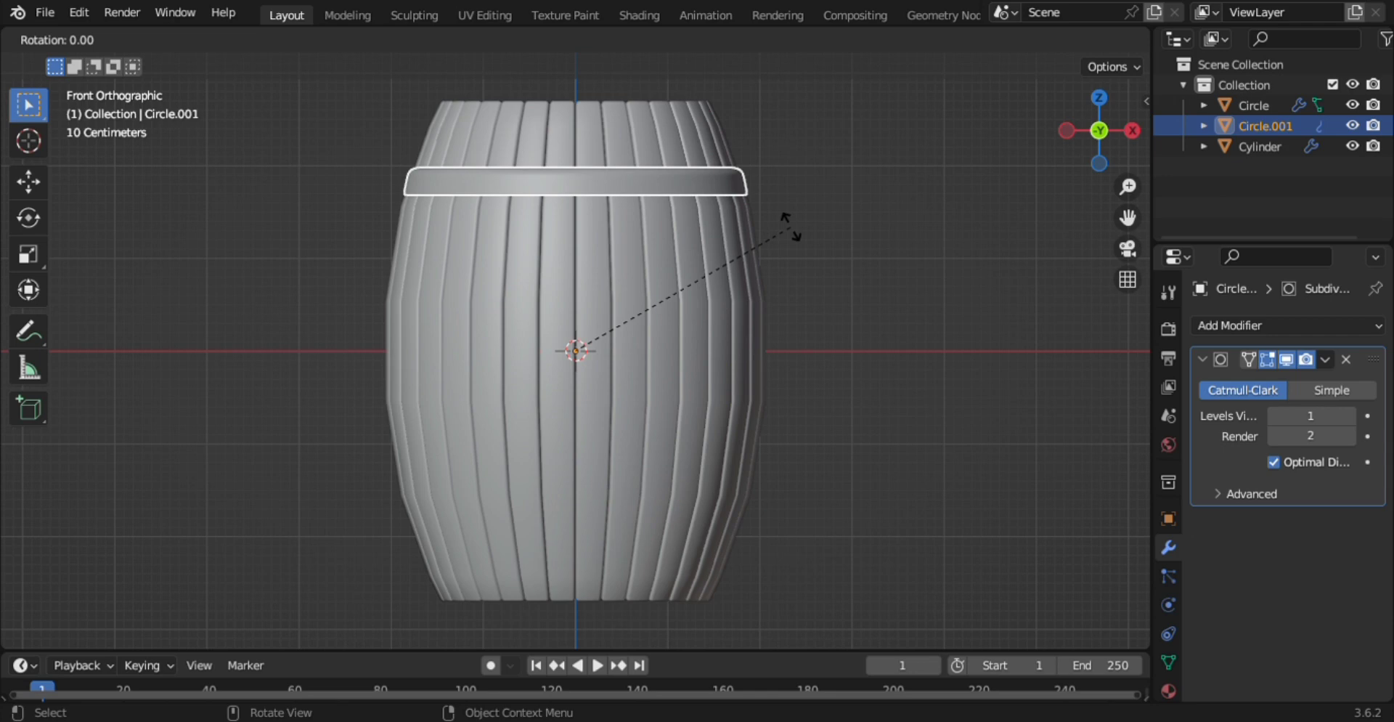
text(x90)
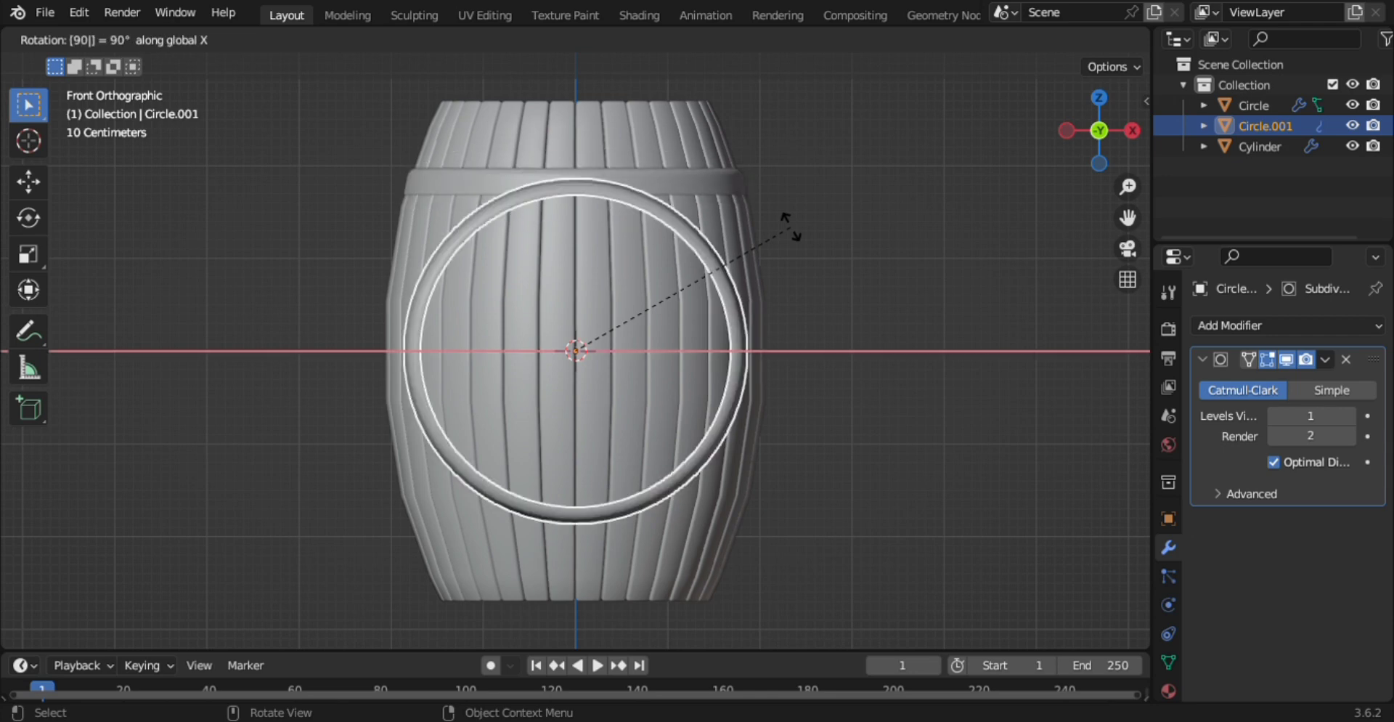
key(Return)
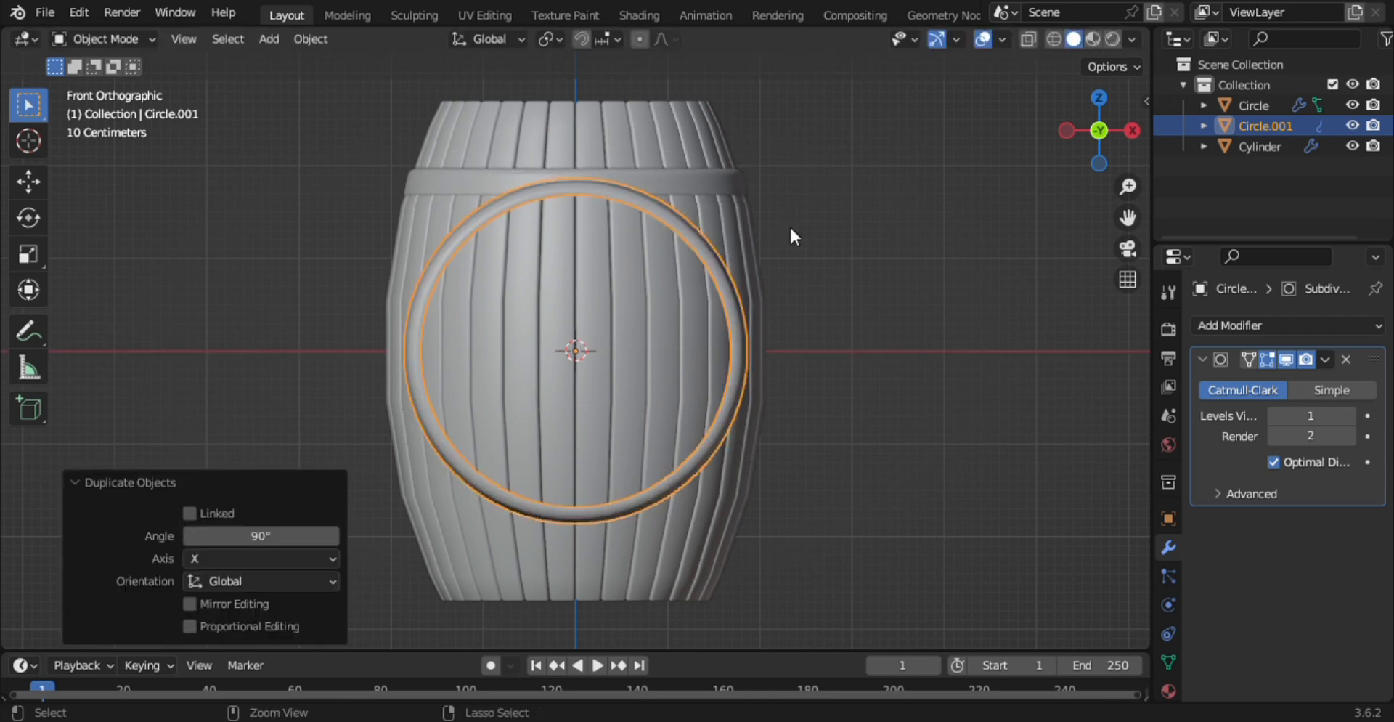
key(ctrl+z)
With the Median Point pivot, try a hoop duplicate rotated 90° around the view axis, and undo it
key(shift+d)
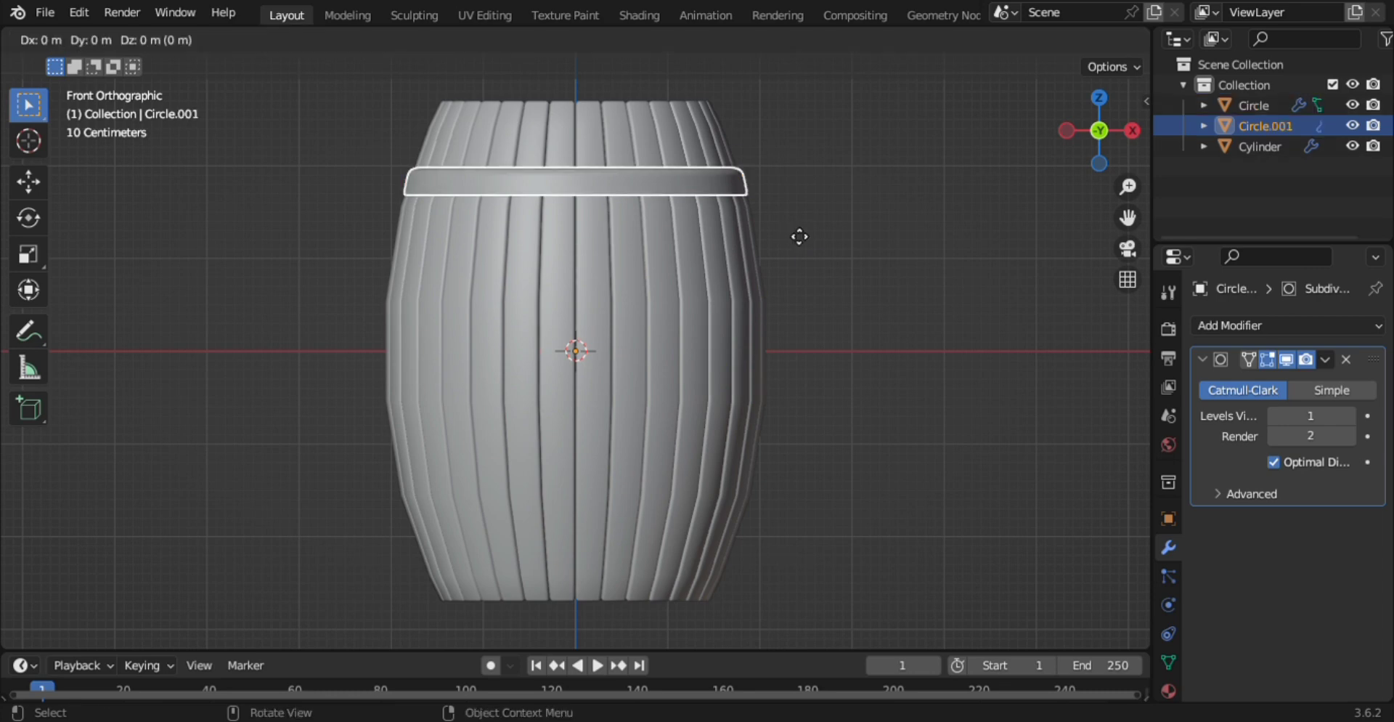
text(r90)
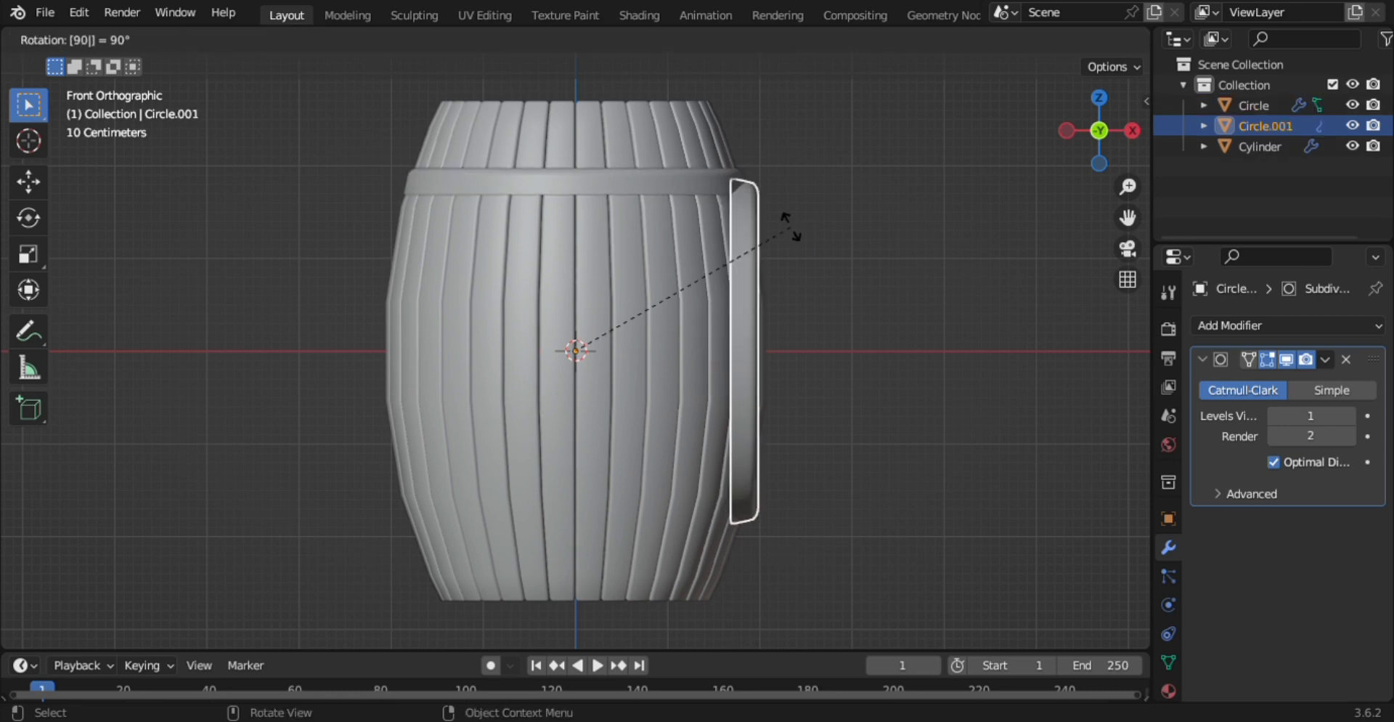
key(Return)
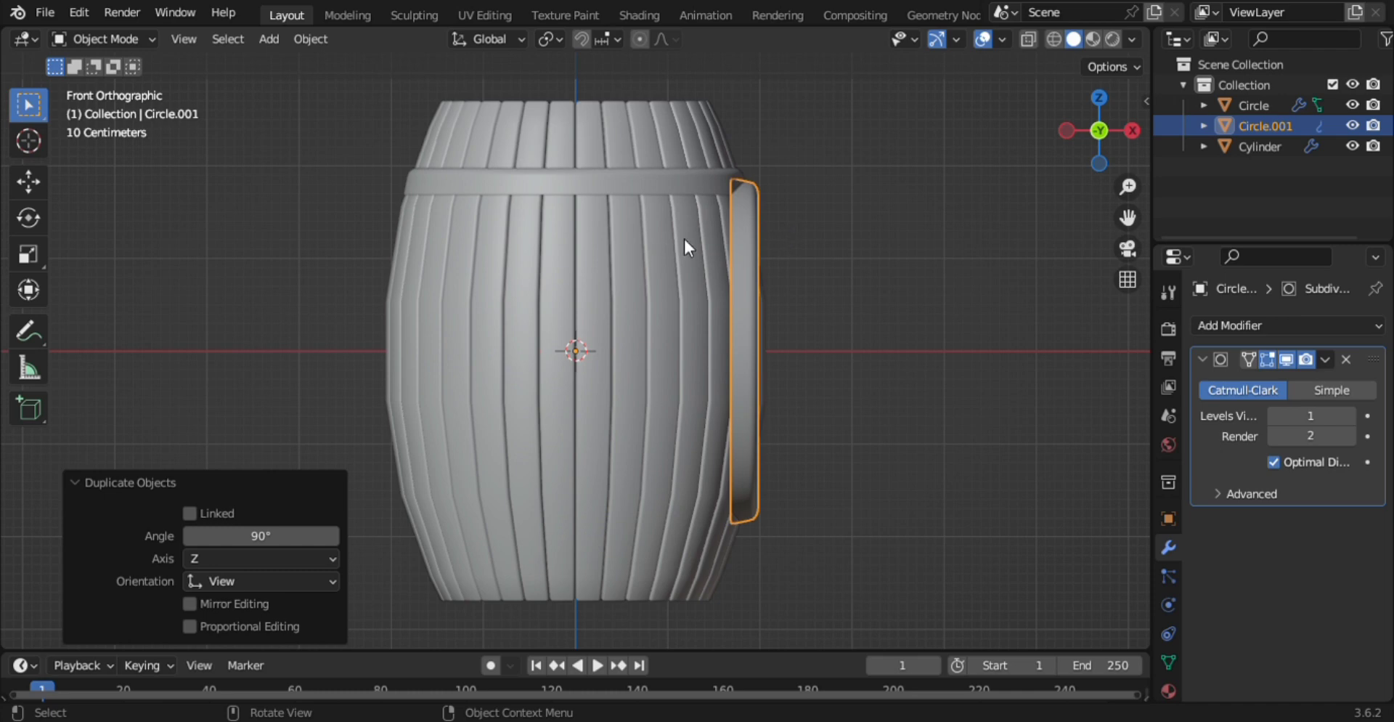
key(ctrl+z)
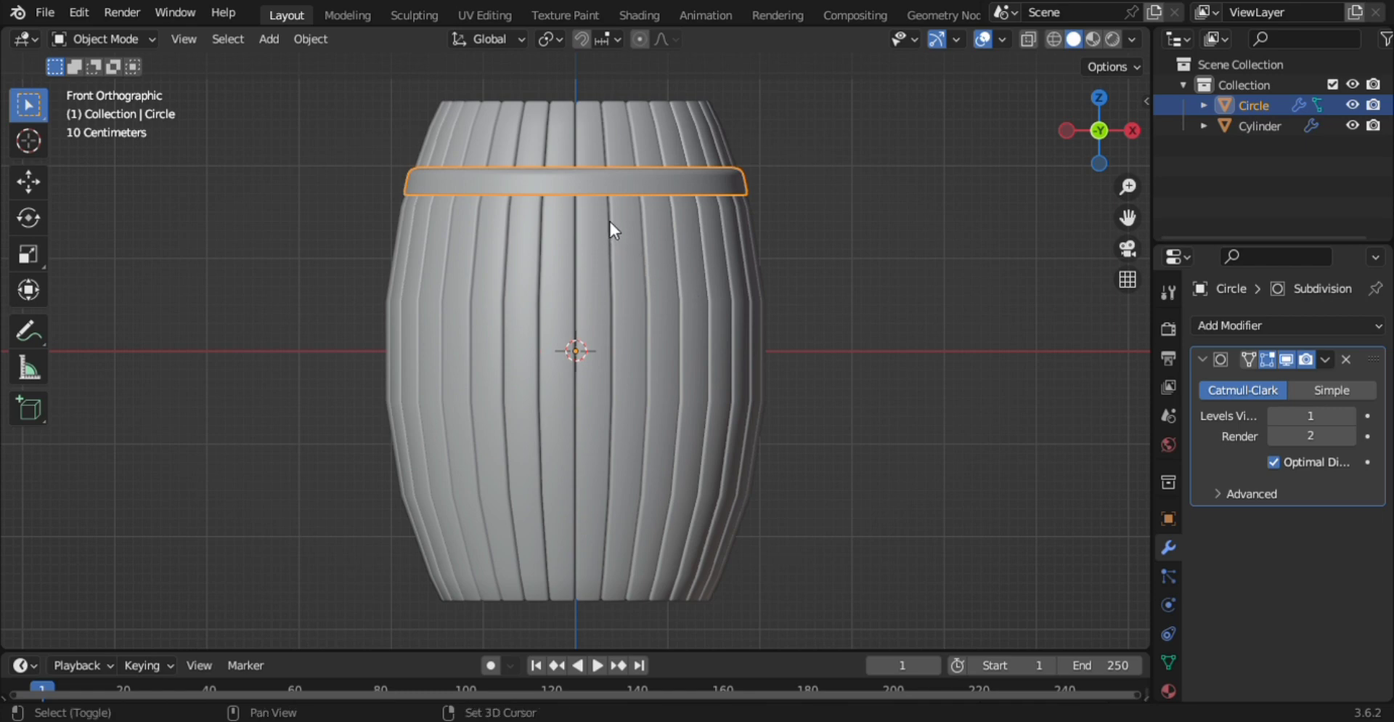
Try another hoop duplicate rotated 90° about global X, and undo it
key(shift+d)
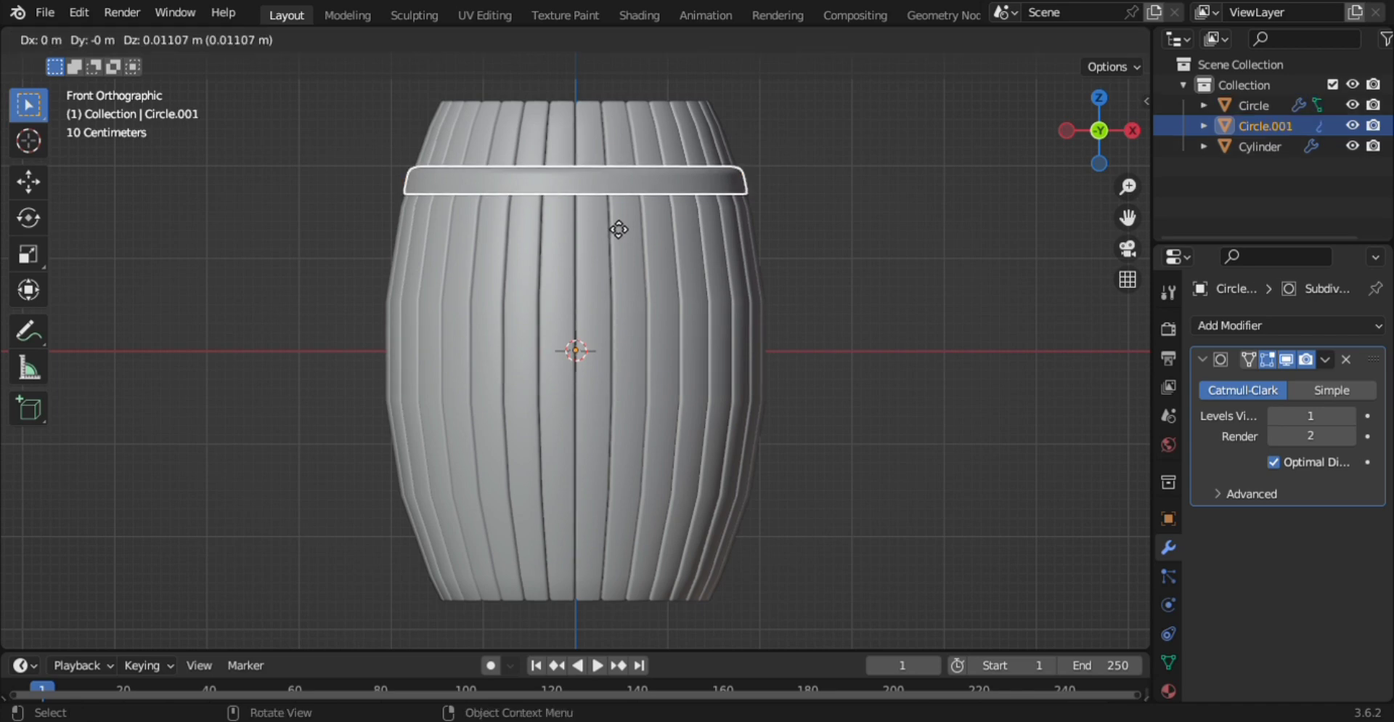
text(rx90)
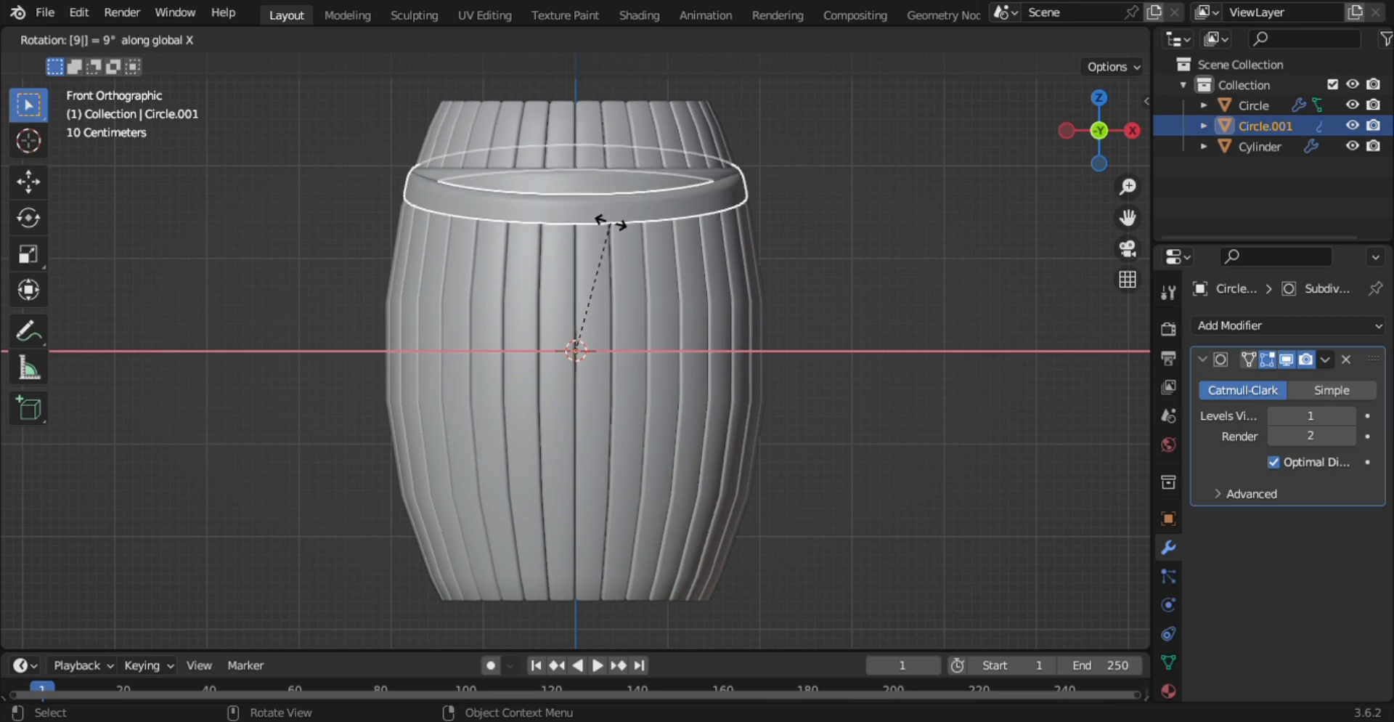
key(Return)
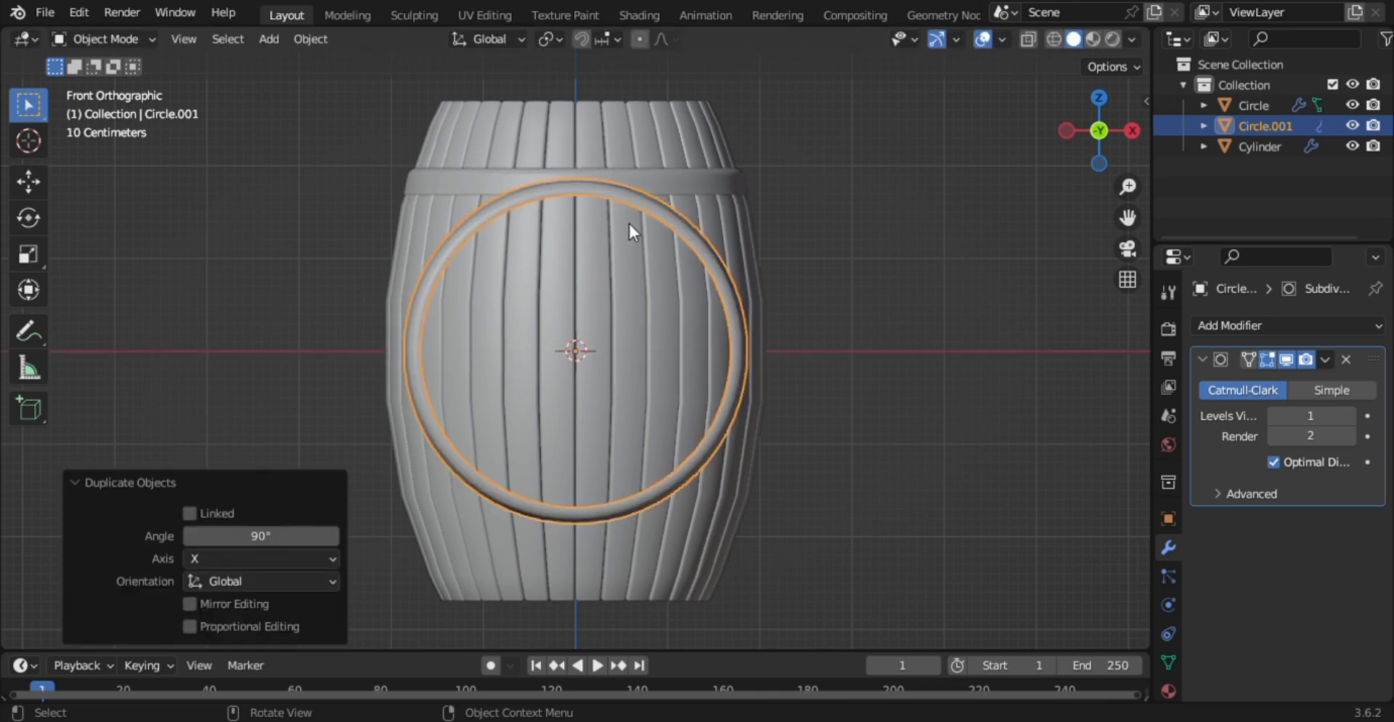
key(ctrl+z)
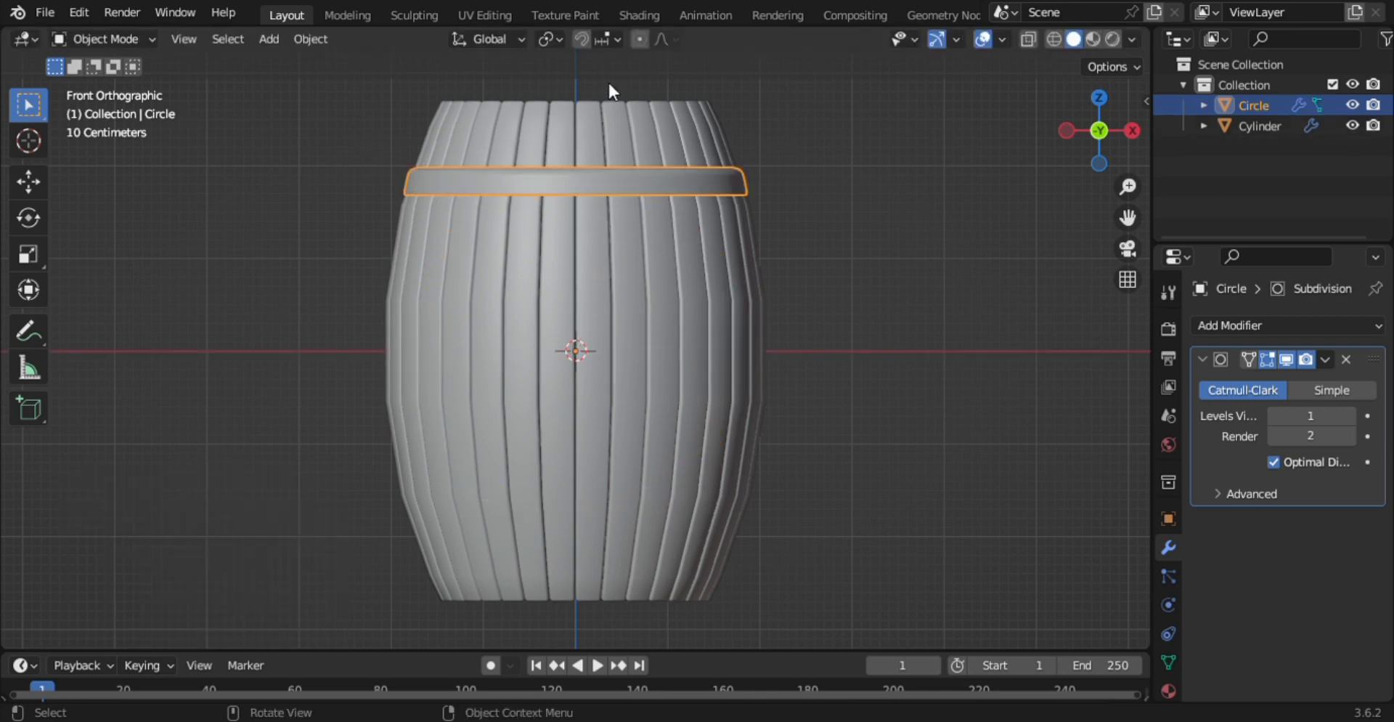
Set the transform pivot point to the 3D Cursor
click(553, 38)
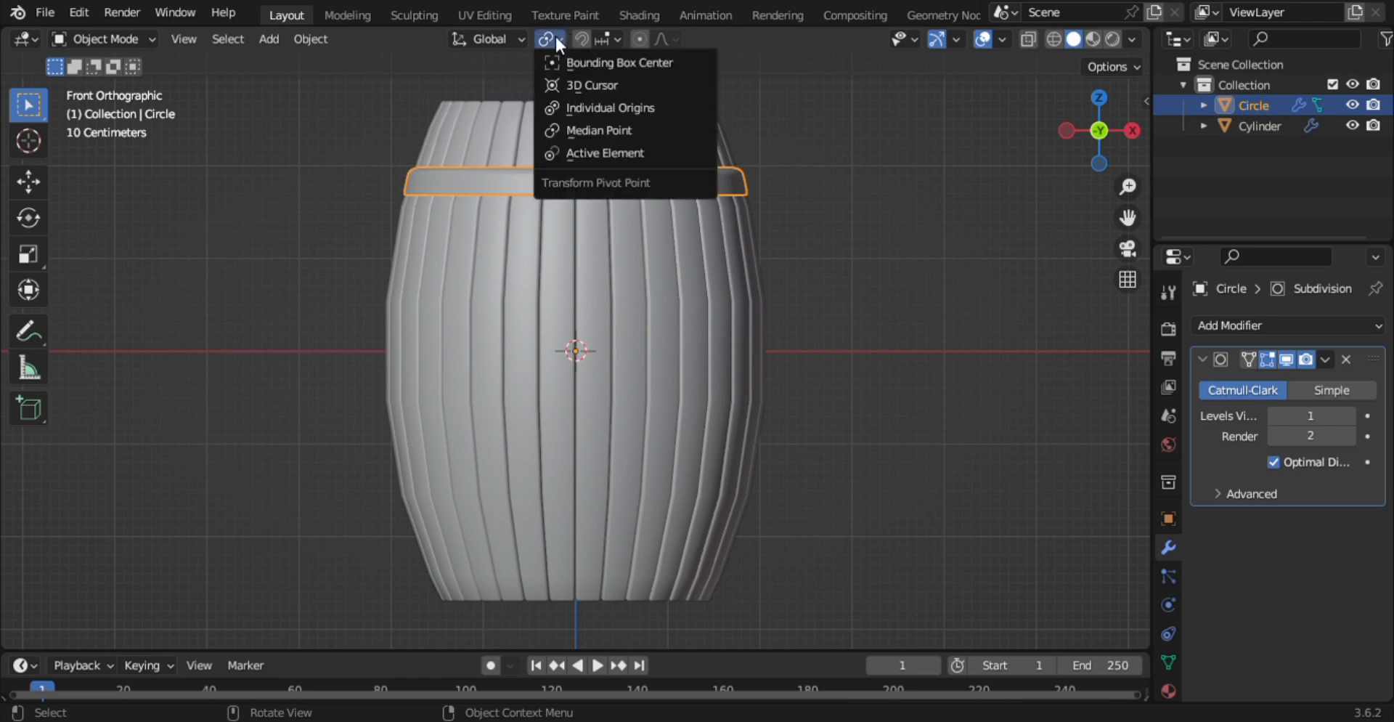
click(592, 85)
Try duplicating the upper hoop with a 90° rotation about global Z around the 3D cursor, and undo the duplicate
key(shift+d)
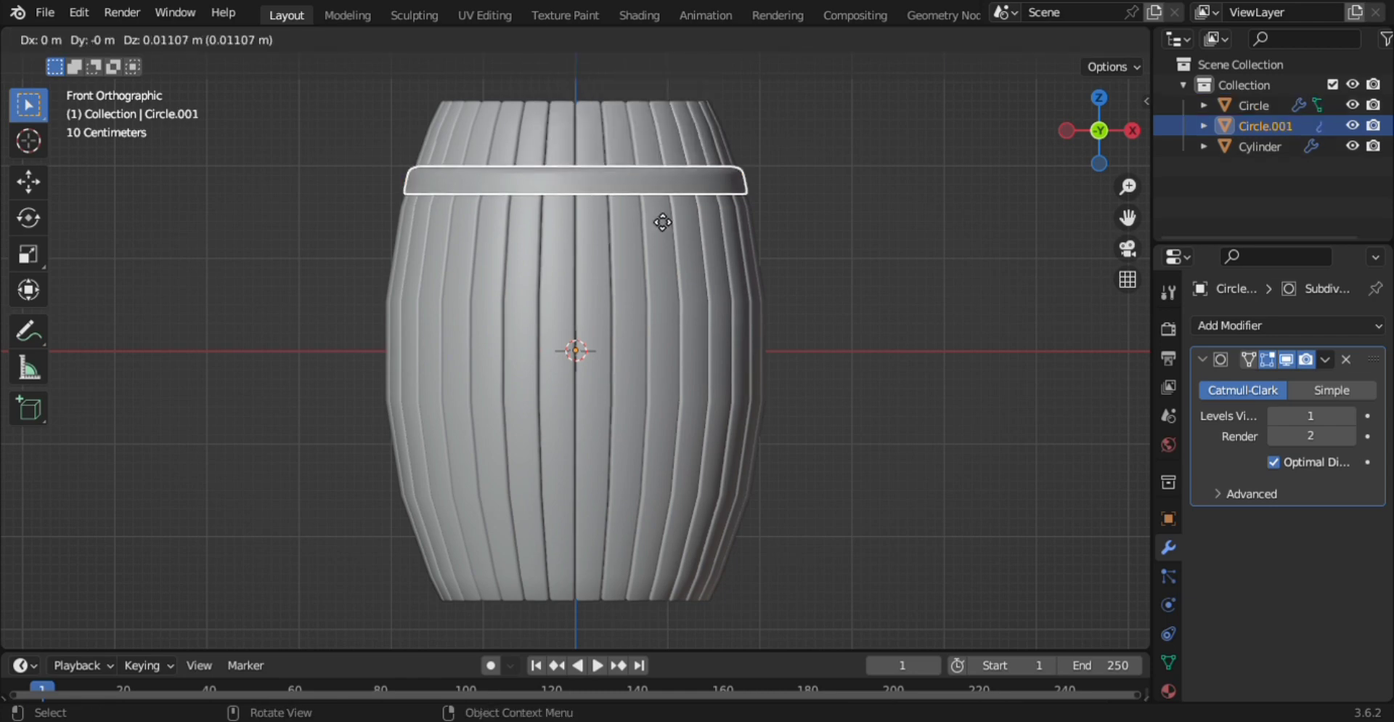
key(r)
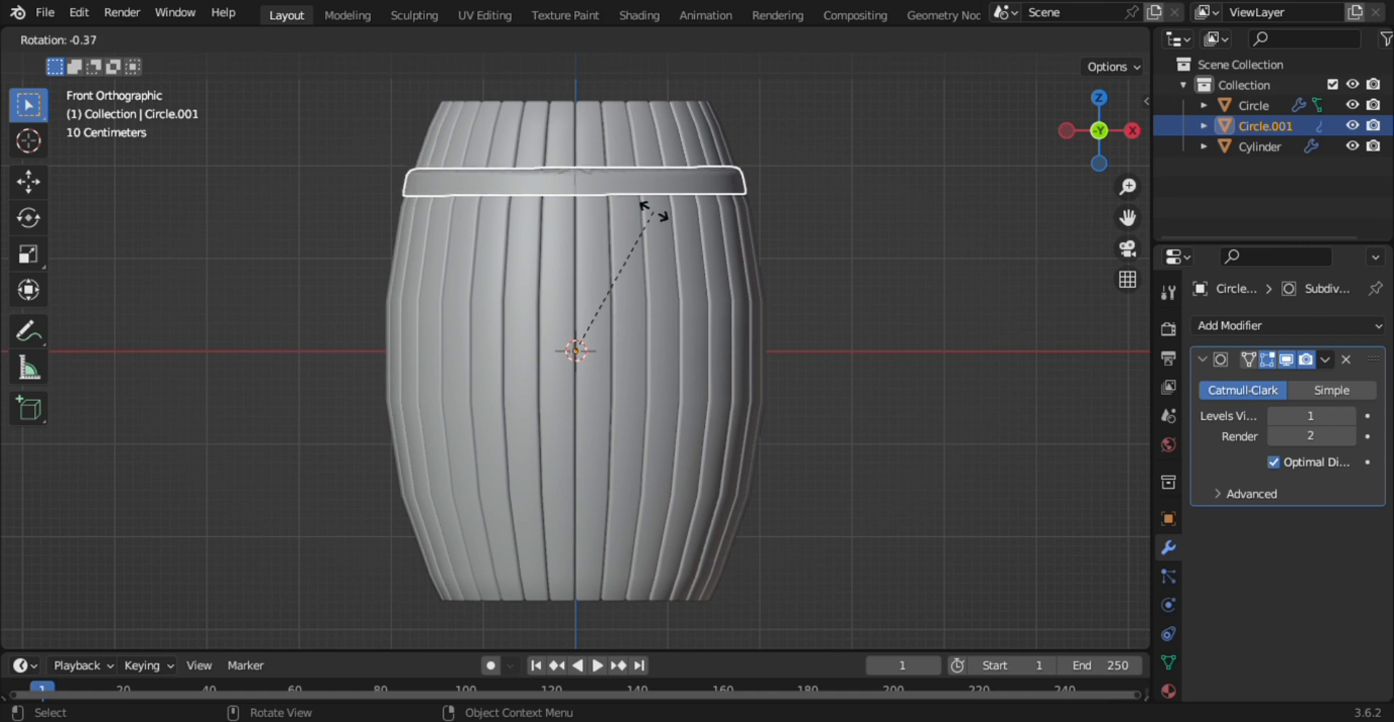
text(z)
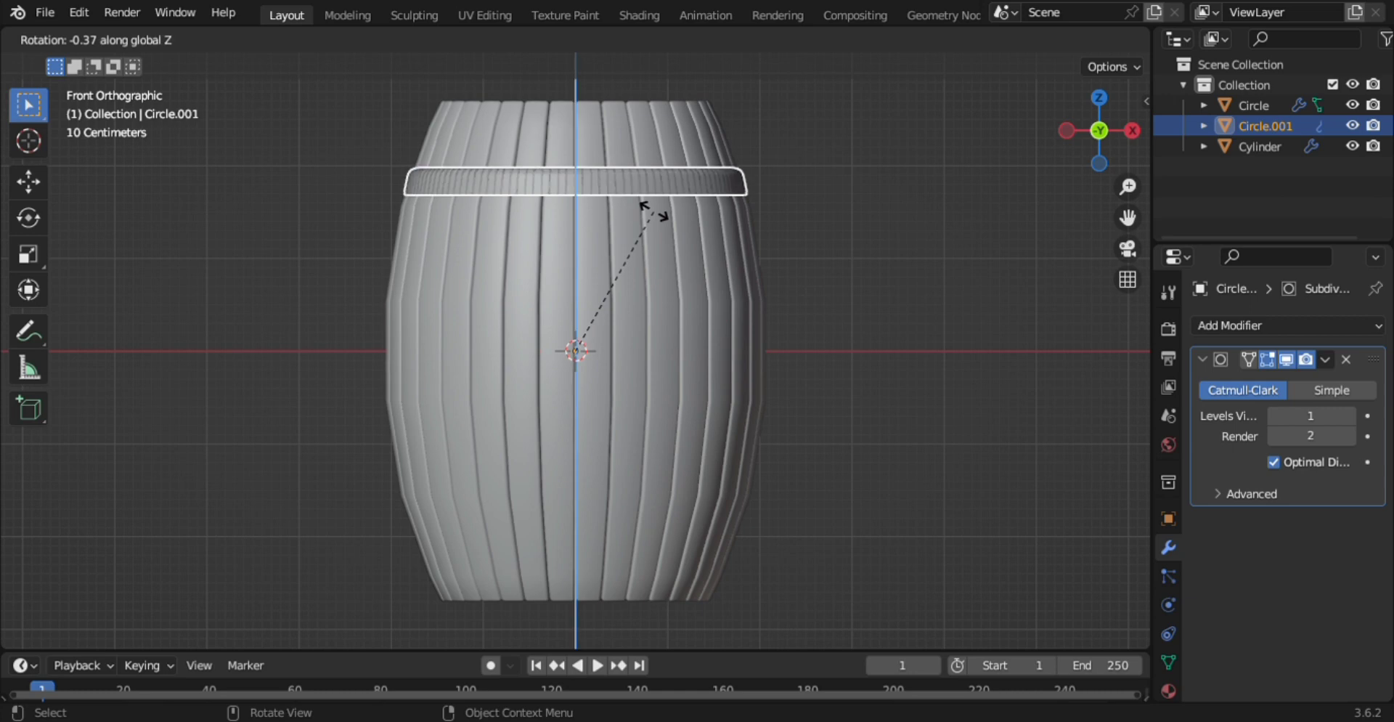
text(90)
key(Return)
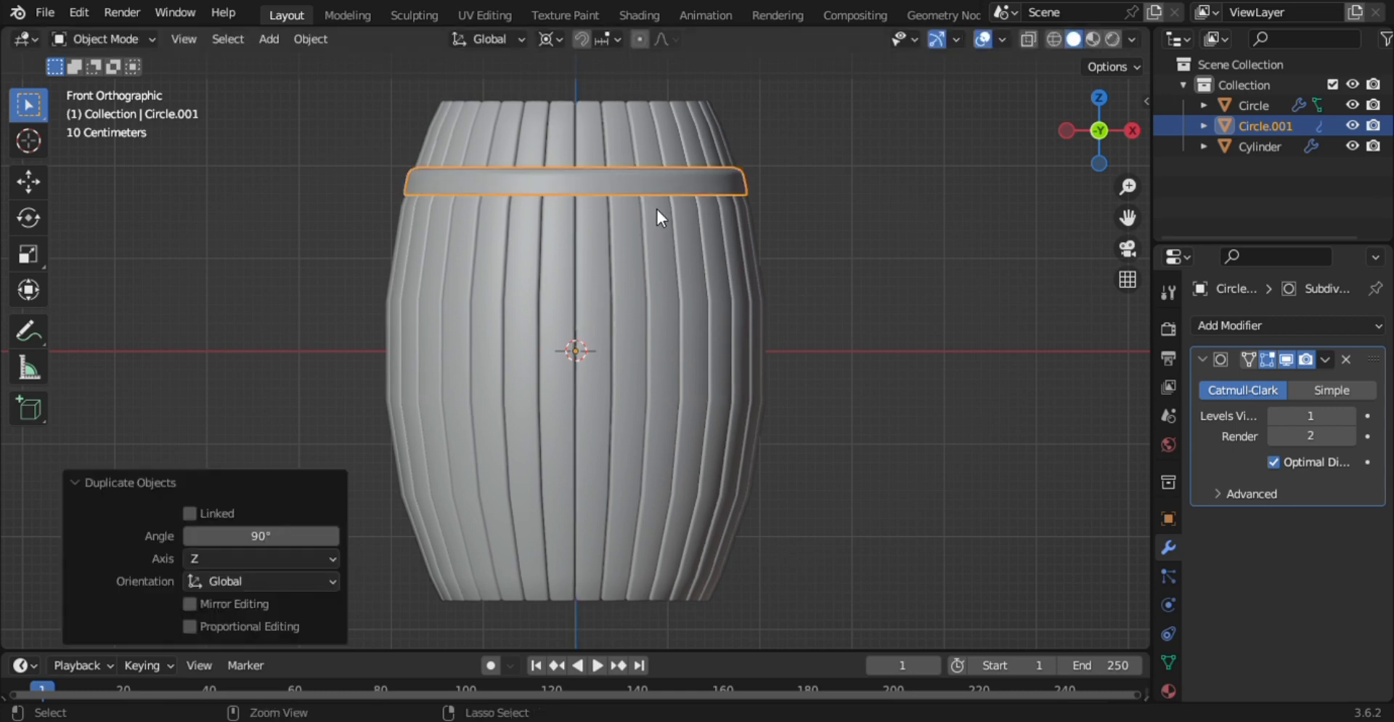
key(ctrl+z)
Try a duplicate of the upper hoop rotated 90° about global X around the 3D cursor, and undo it
key(shift+d)
text(r)
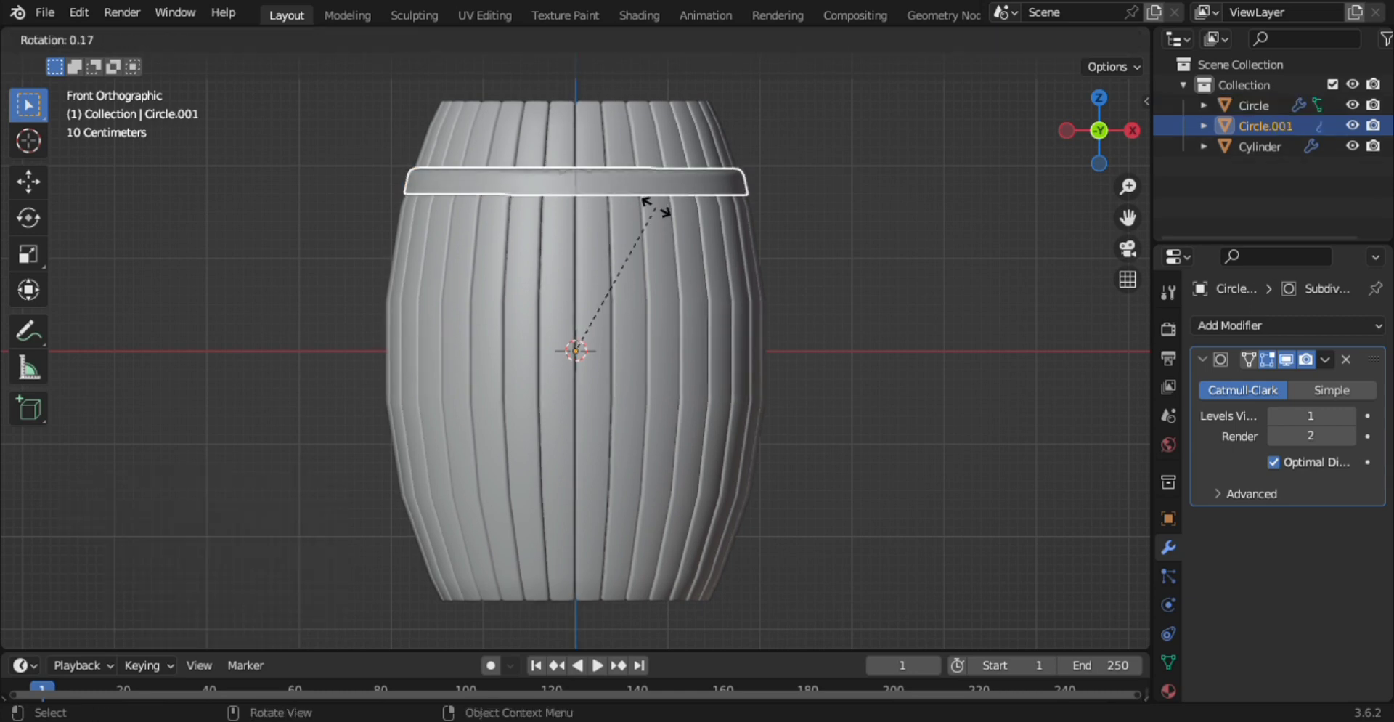
text(x)
text(90)
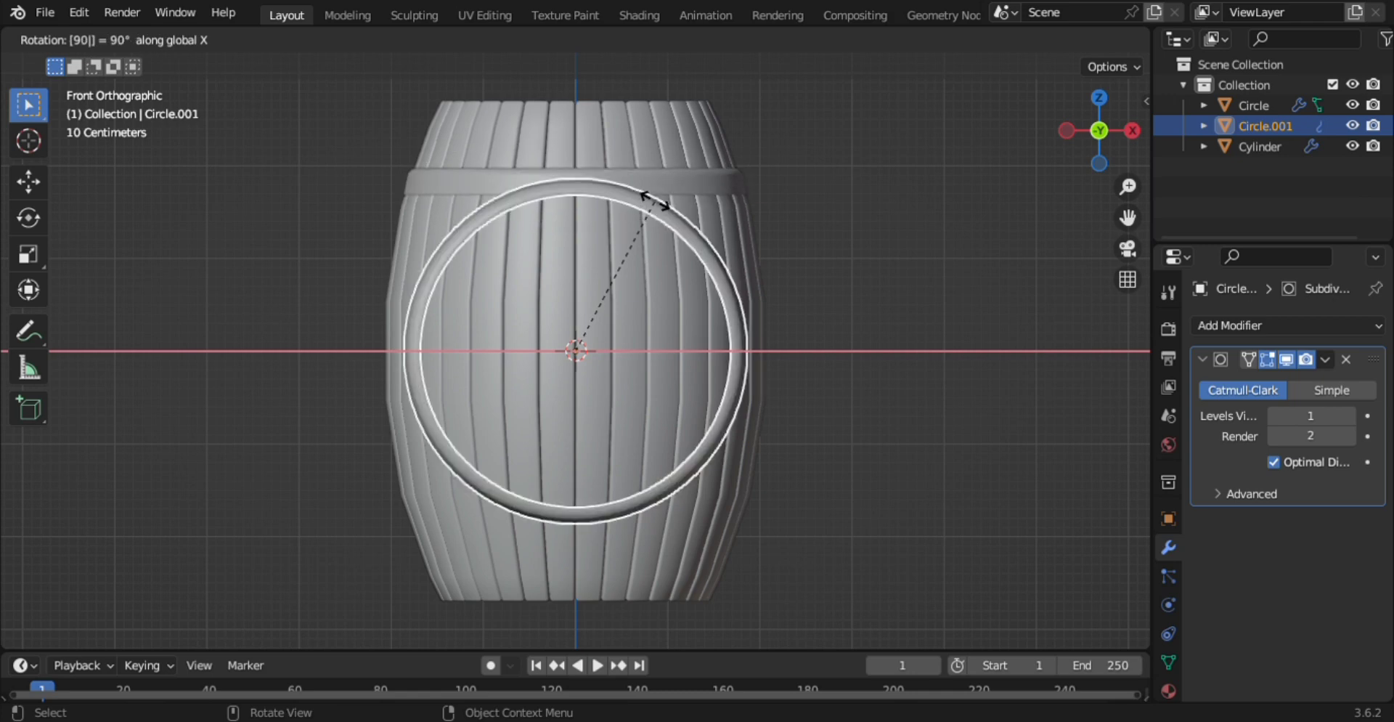
key(Return)
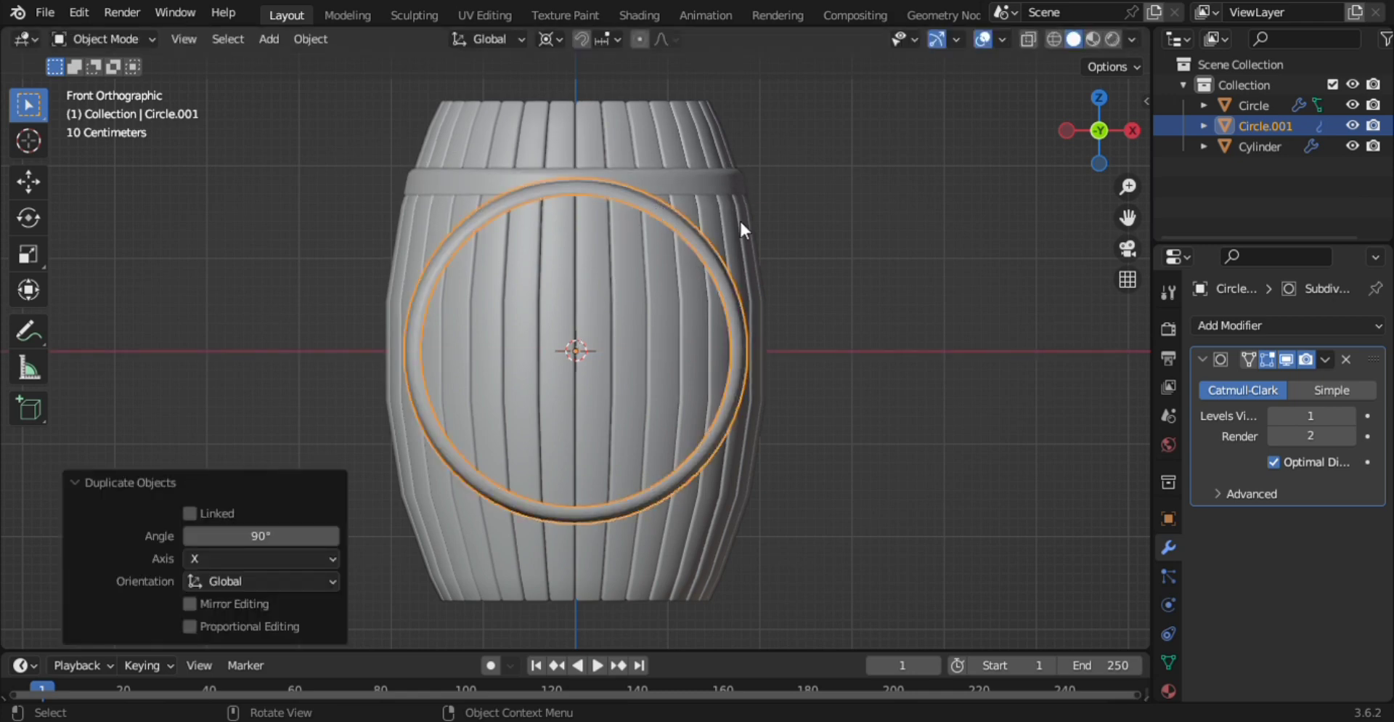
key(ctrl)
key(ctrl+z)
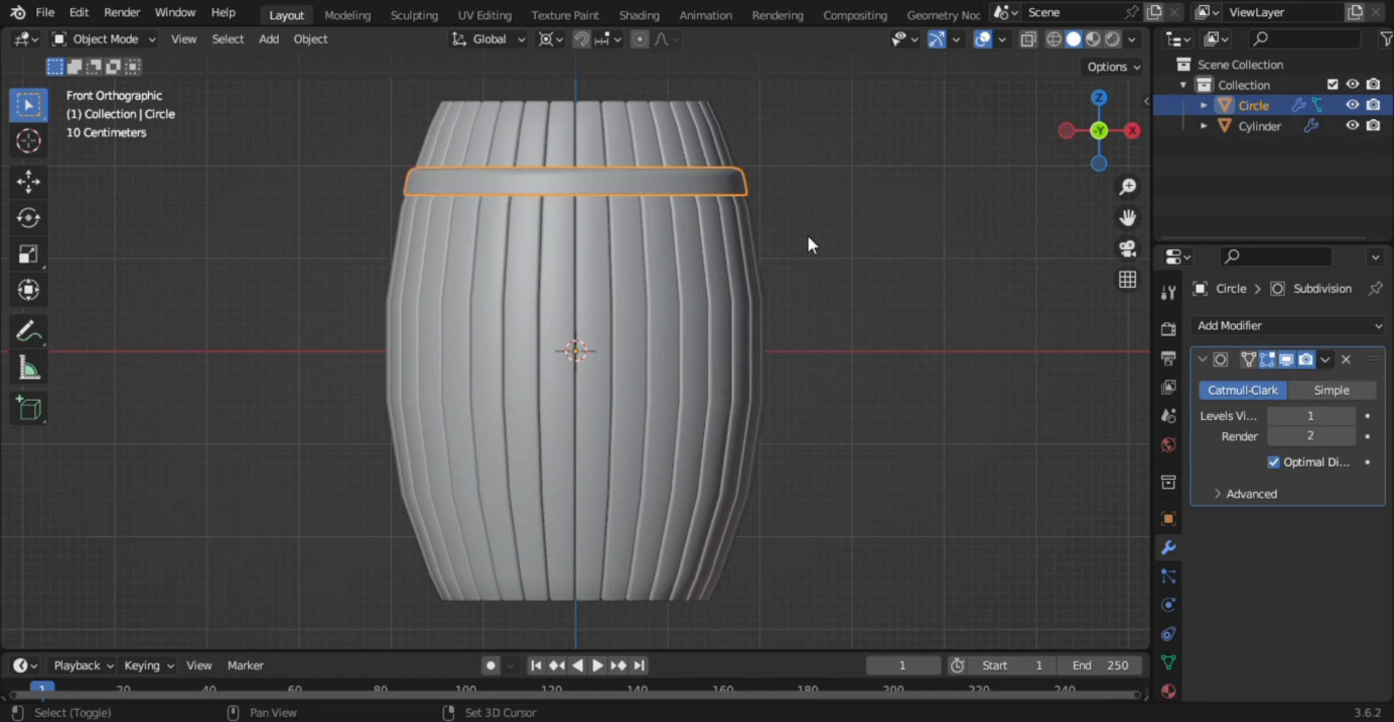
Duplicate the upper hoop with a 180° rotation about global X to form the matching lower hoop, and deselect it
key(shift+d)
text(rx)
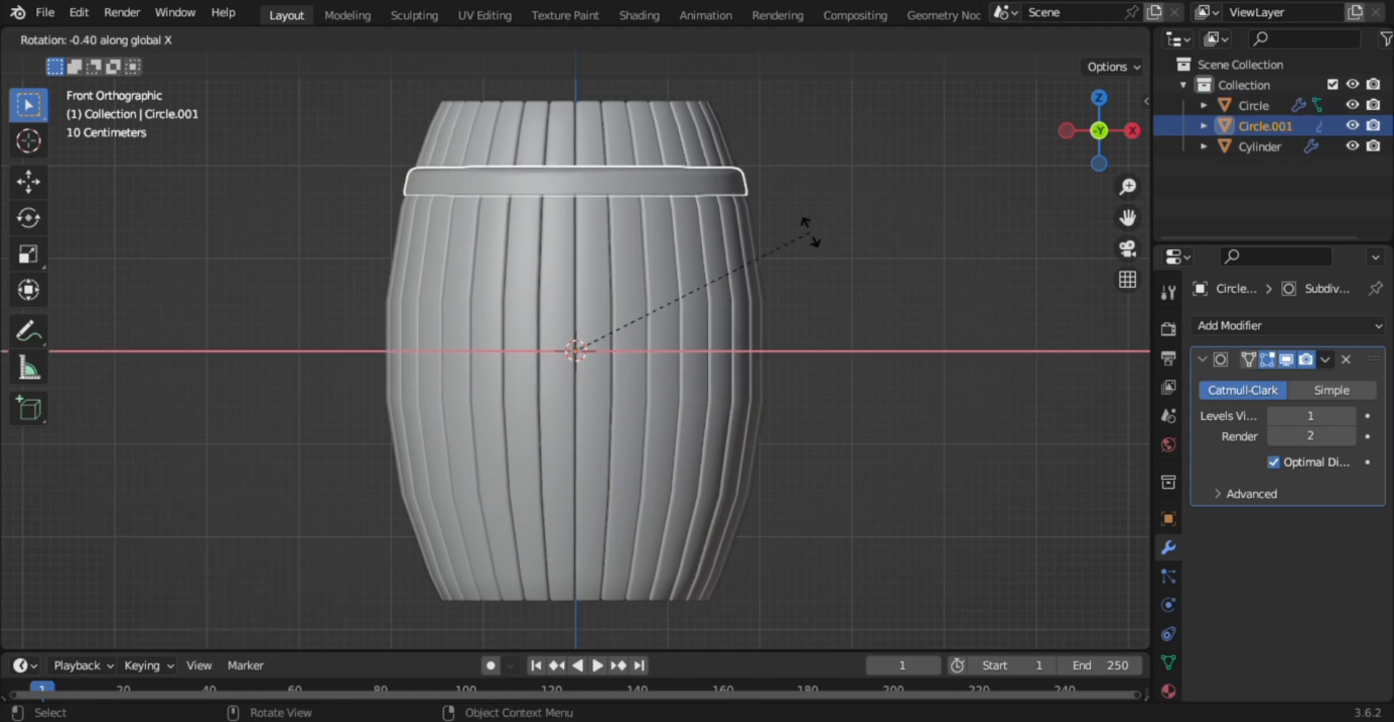
text(180)
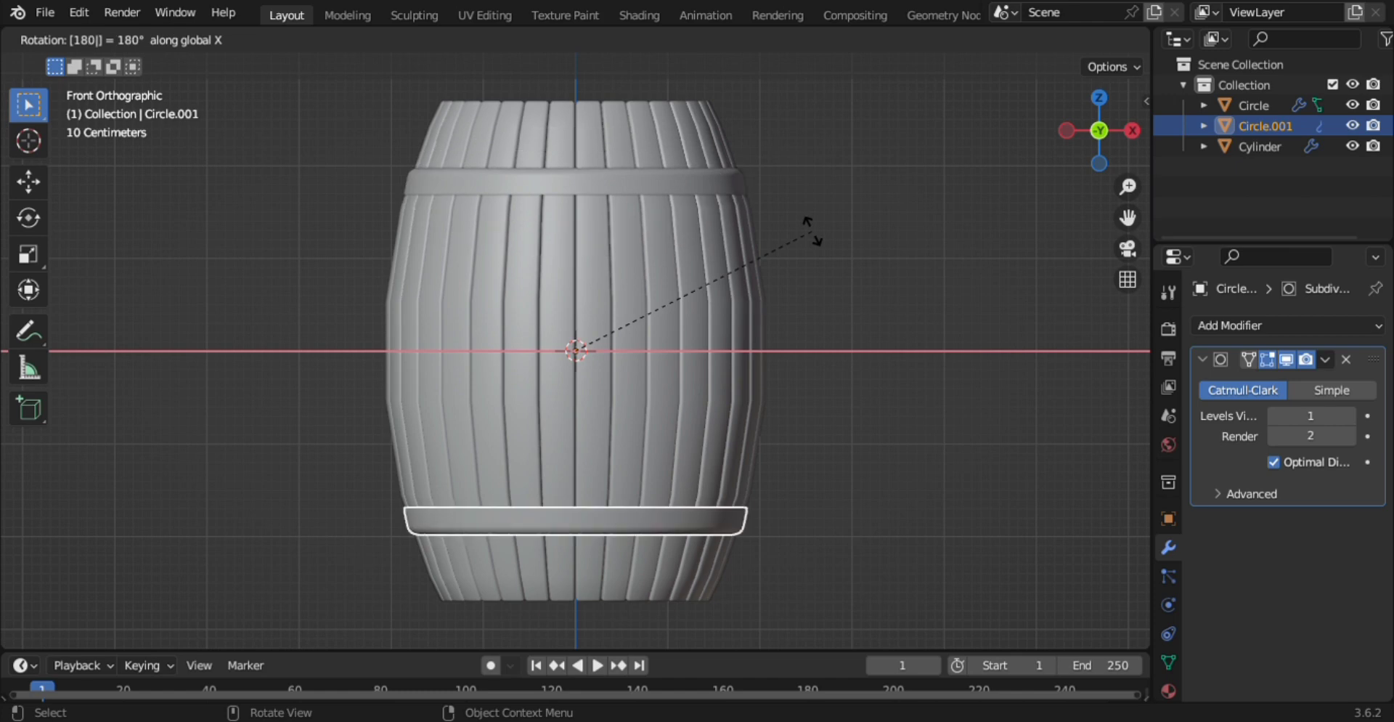
key(Return)
click(817, 352)
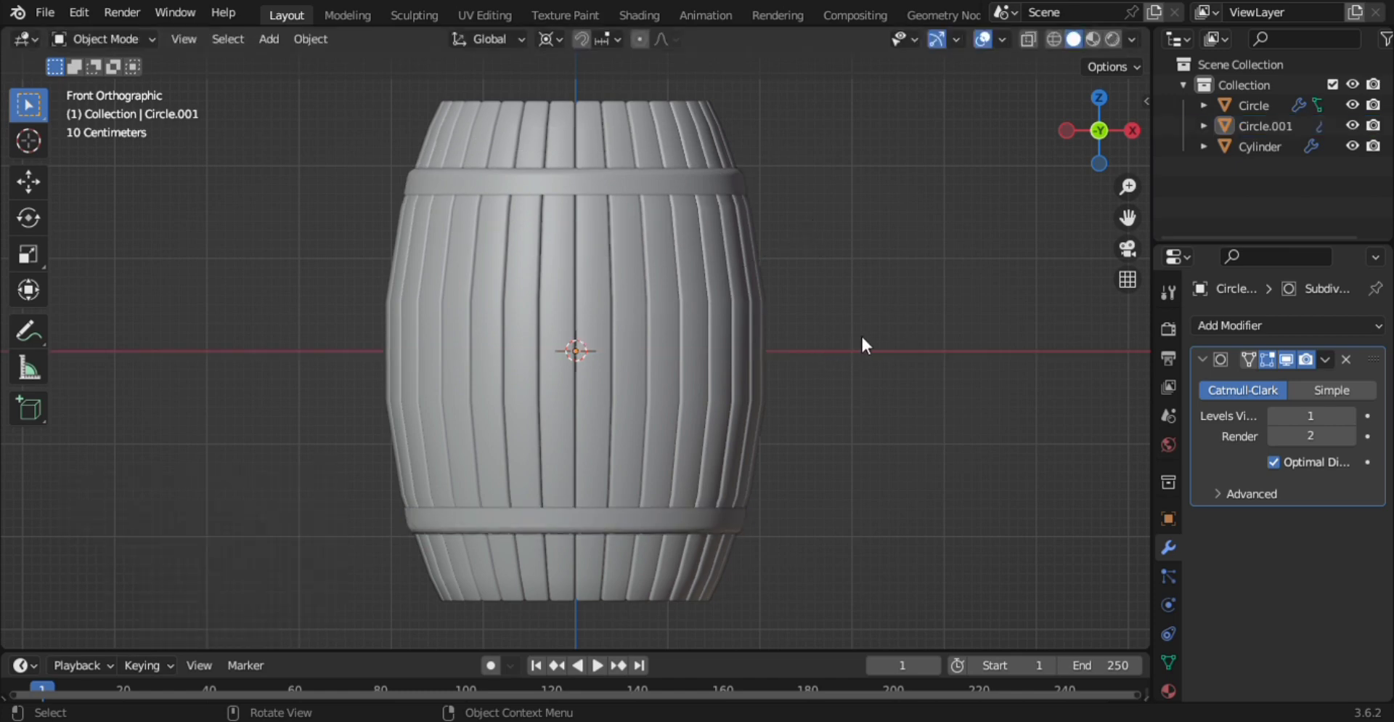
Add a 32-vertex mesh circle of 1 m radius and raise its vertices about 2.66 m along Z to the barrel's top opening
middle_drag(861, 334, 831, 455)
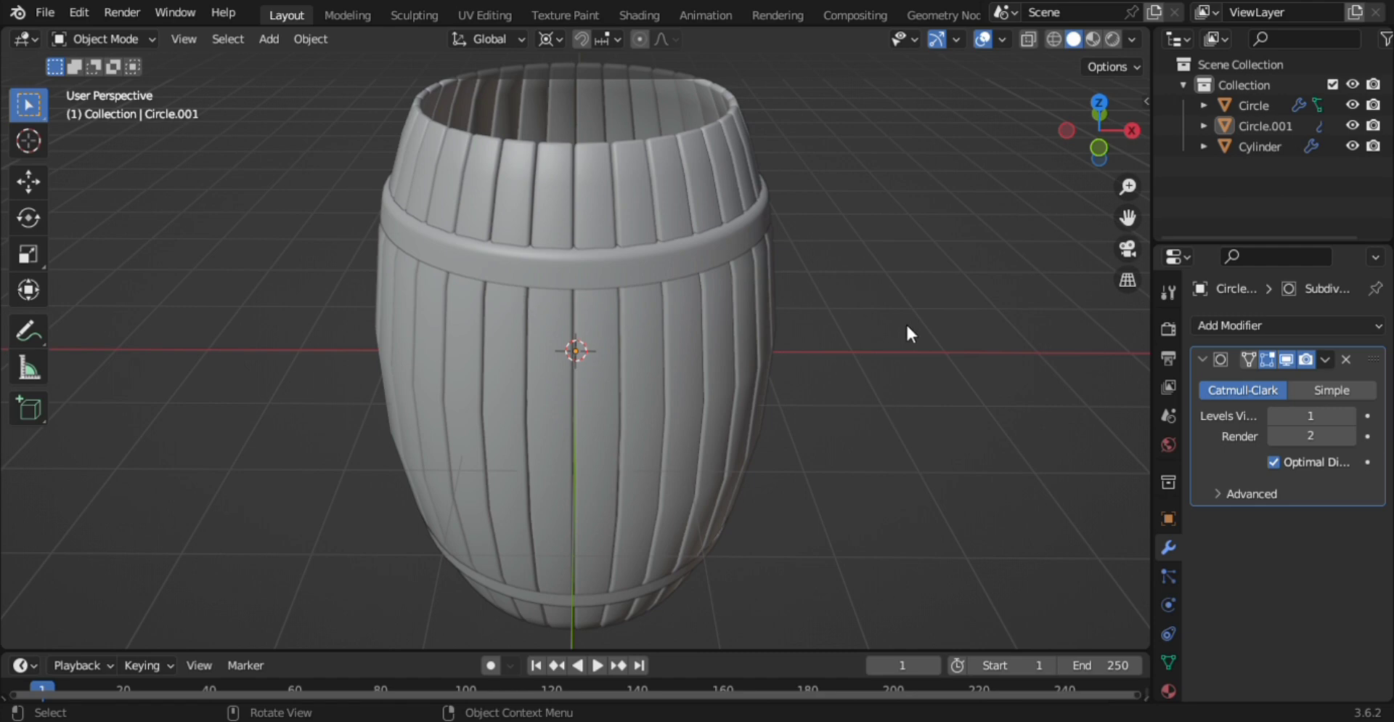
key(shift+a)
mouse_move(786, 304)
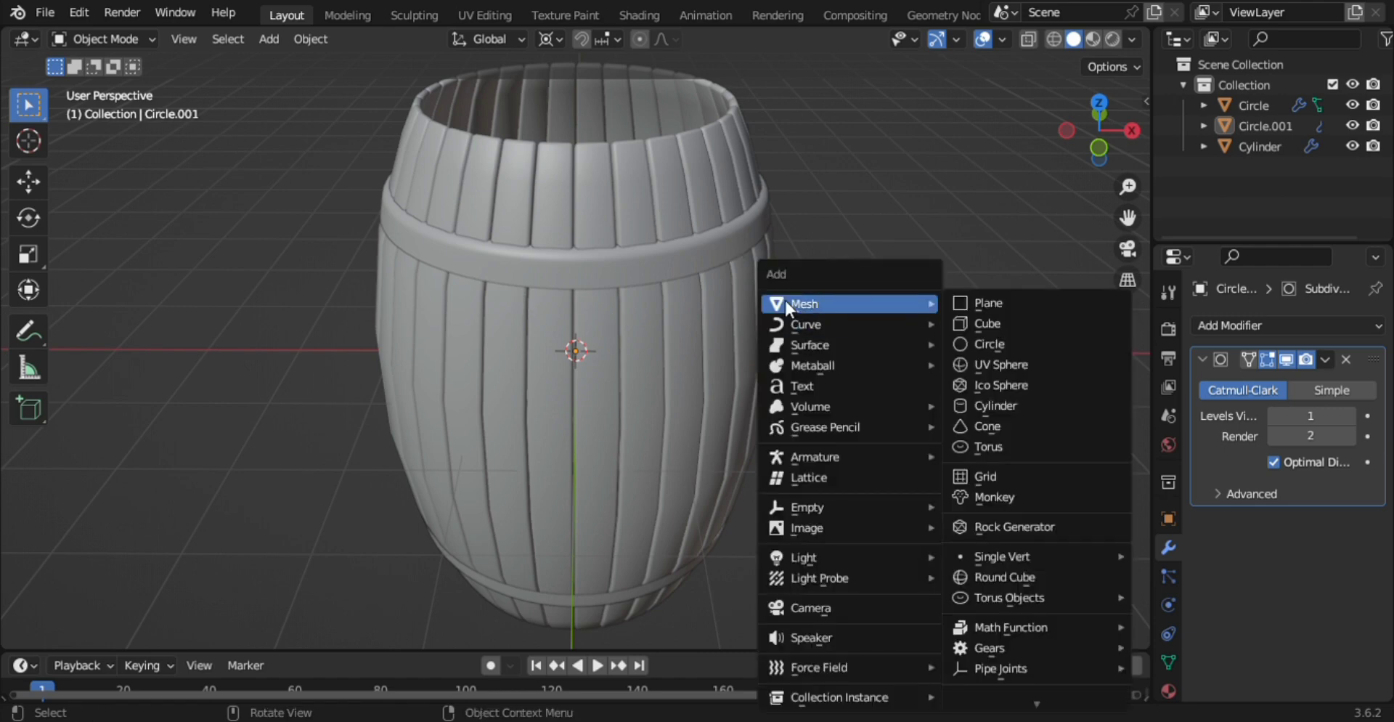
click(1032, 343)
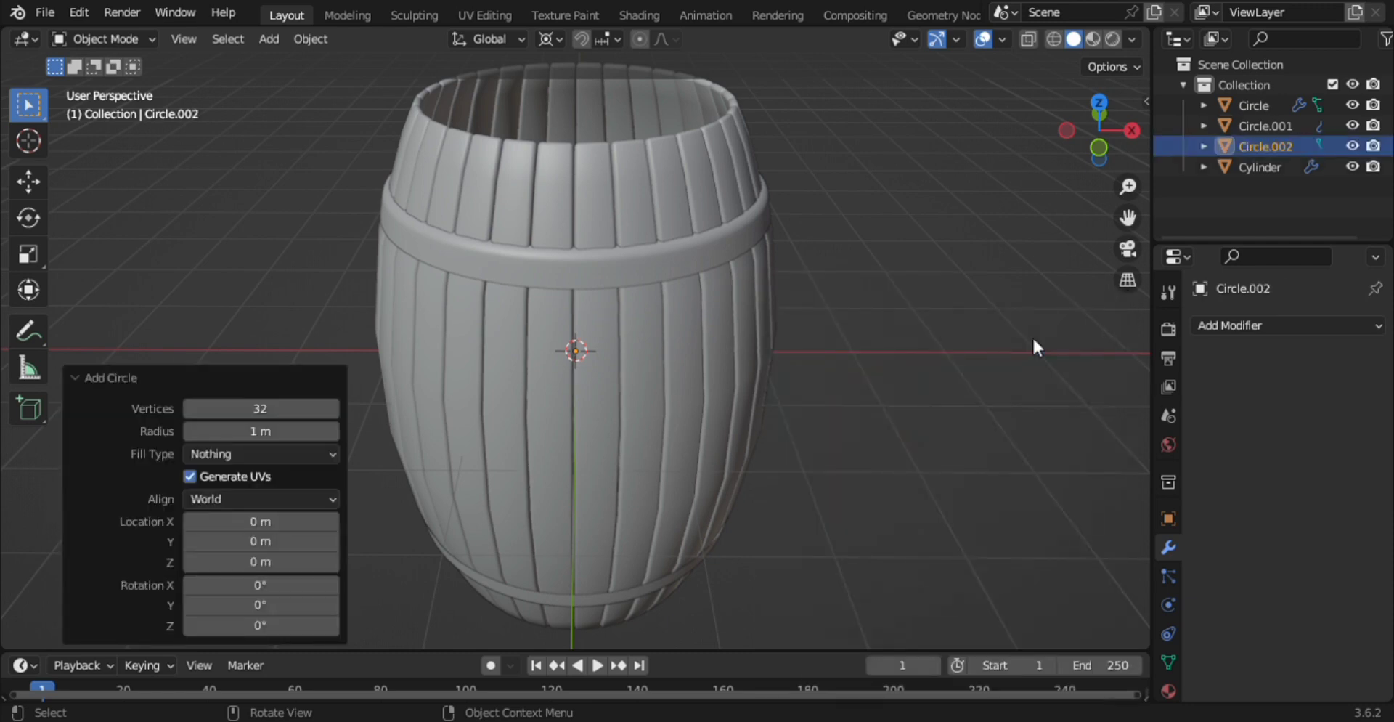
key(Tab)
key(g)
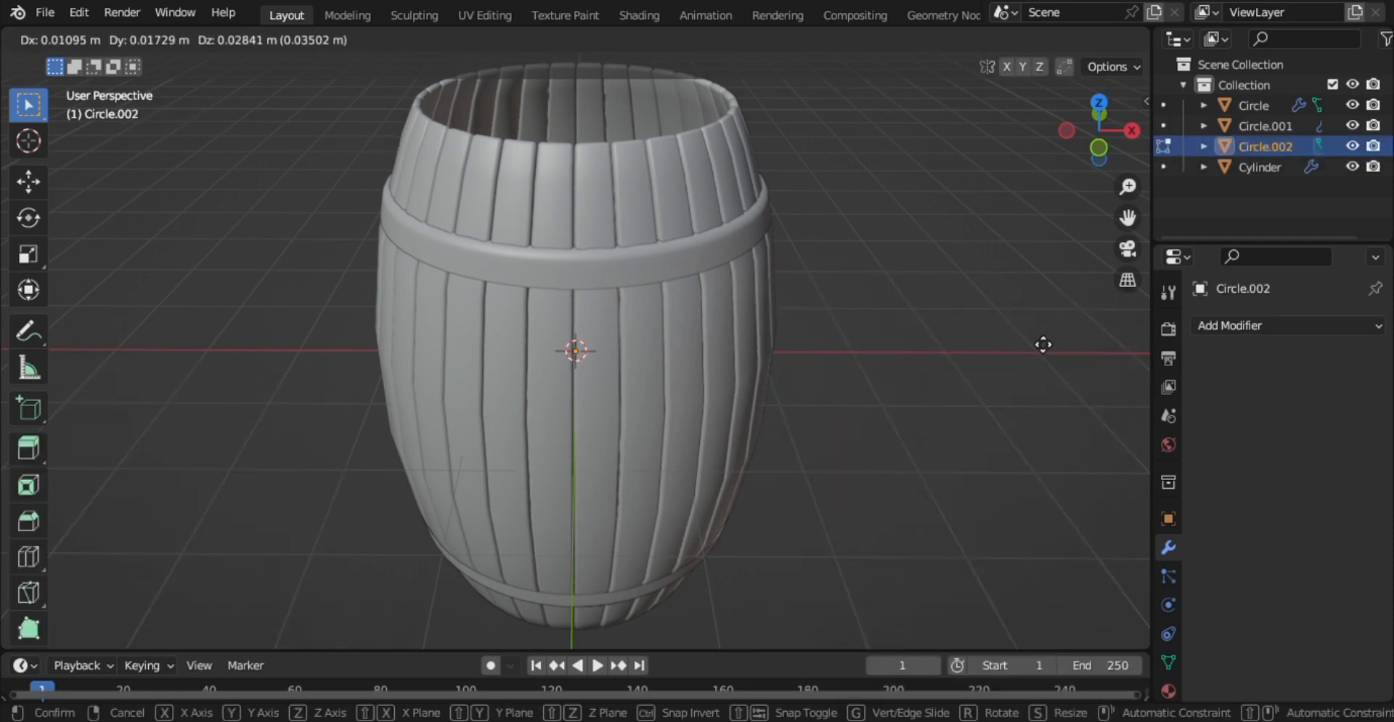
key(z)
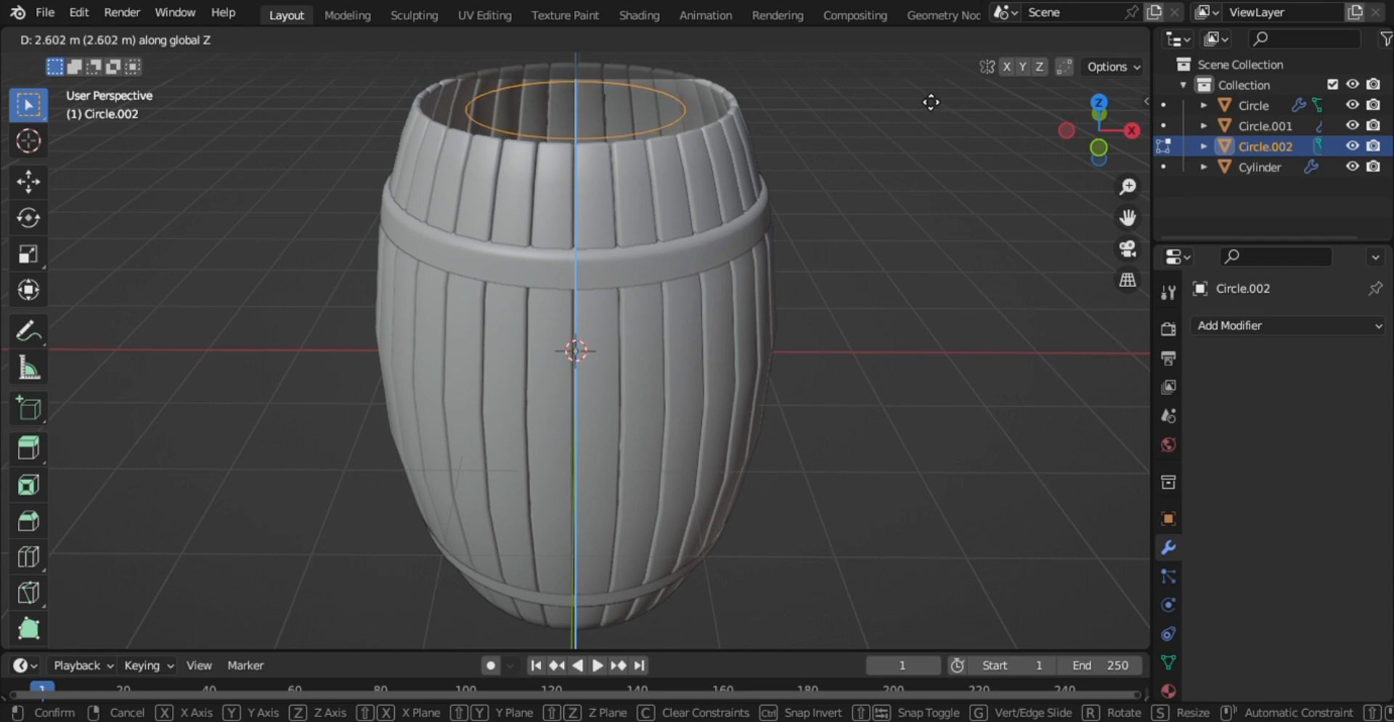
click(929, 97)
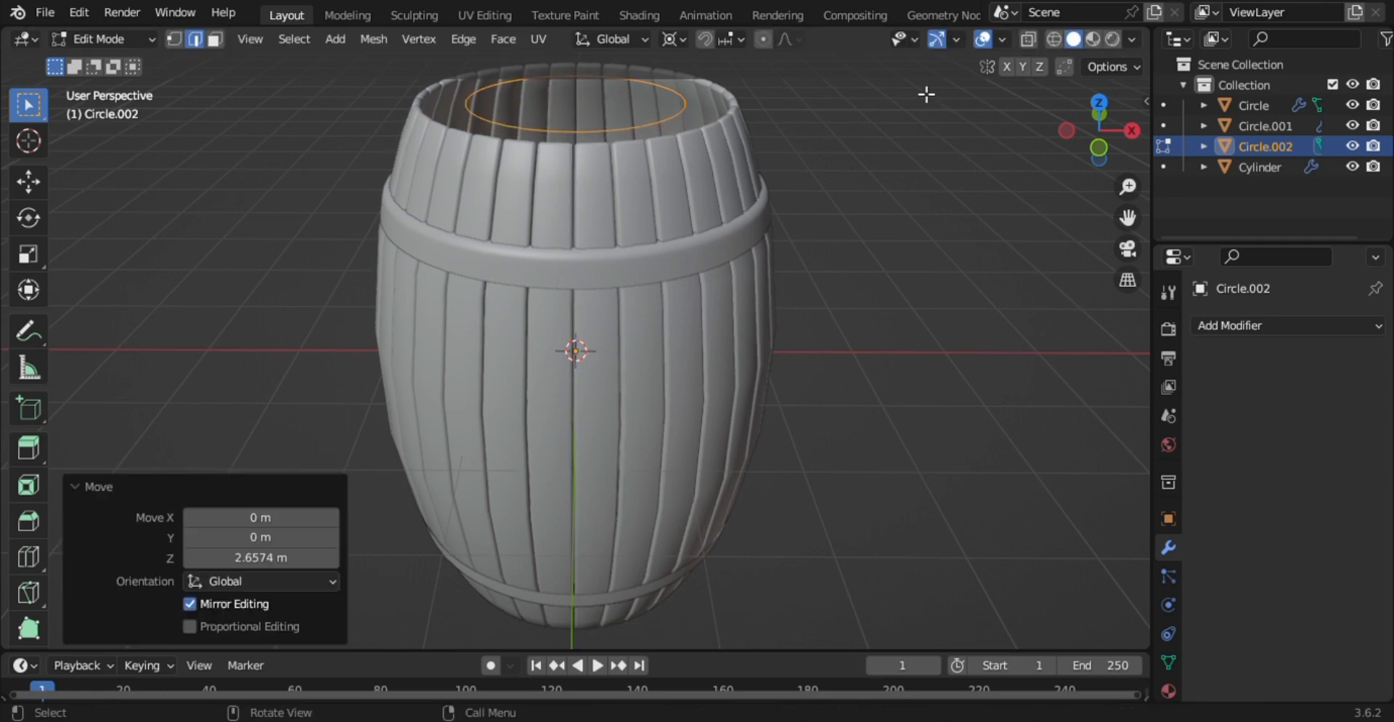
In wireframe front view, raise the circle about 0.03 m along Z to align it with the barrel's top rim
key(z)
click(907, 118)
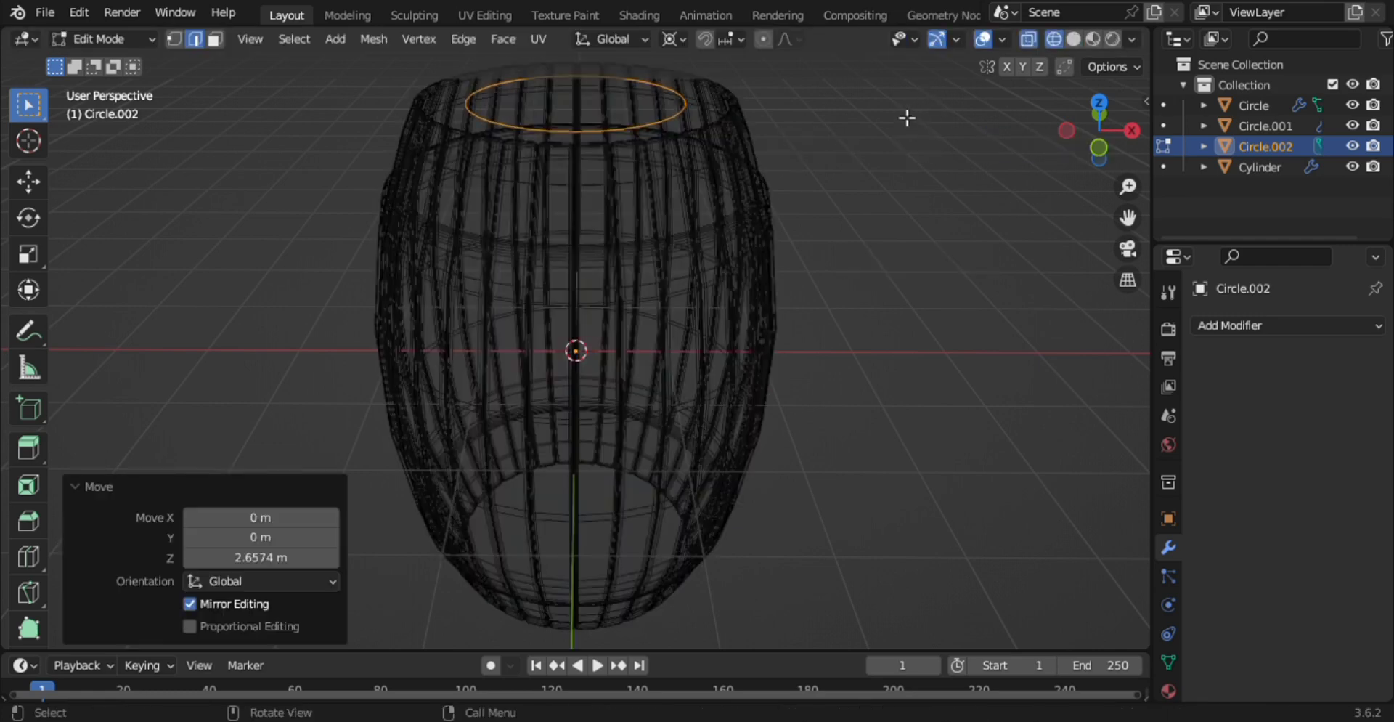
key(KP_1)
key(g)
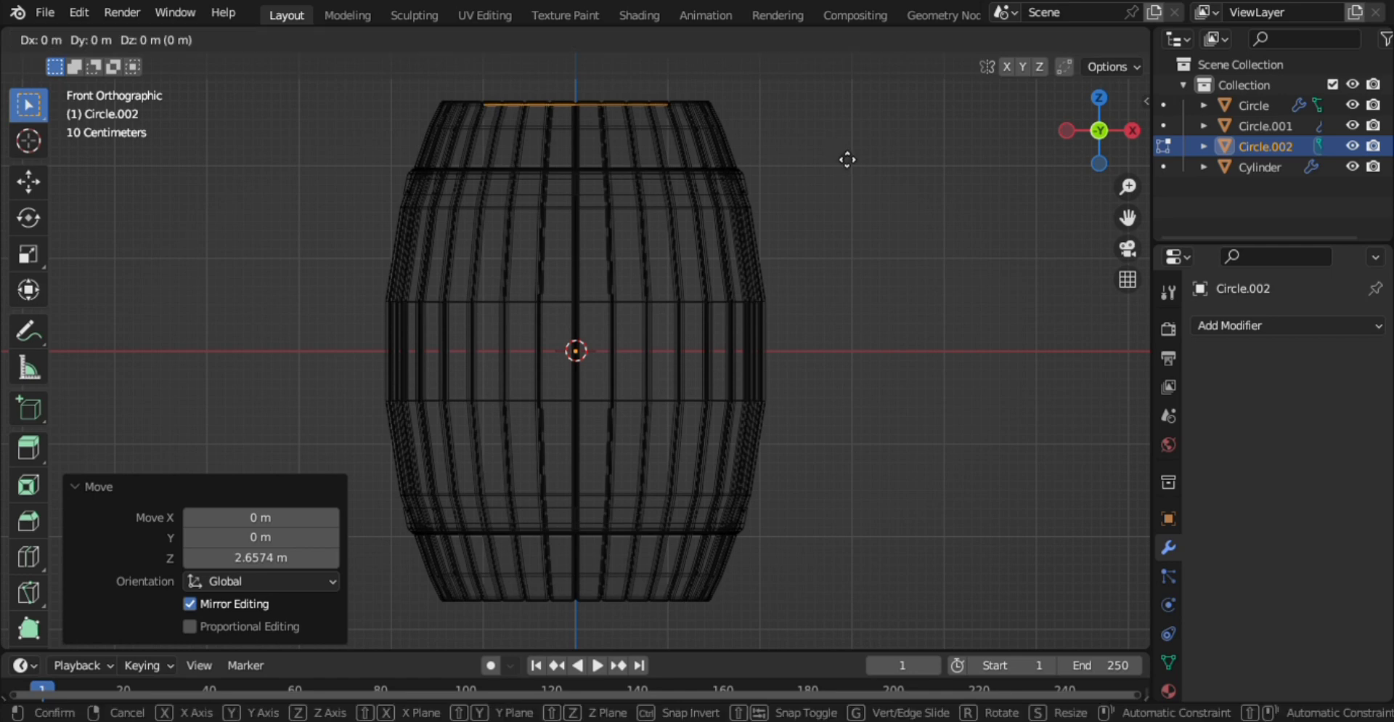
key(z)
click(848, 156)
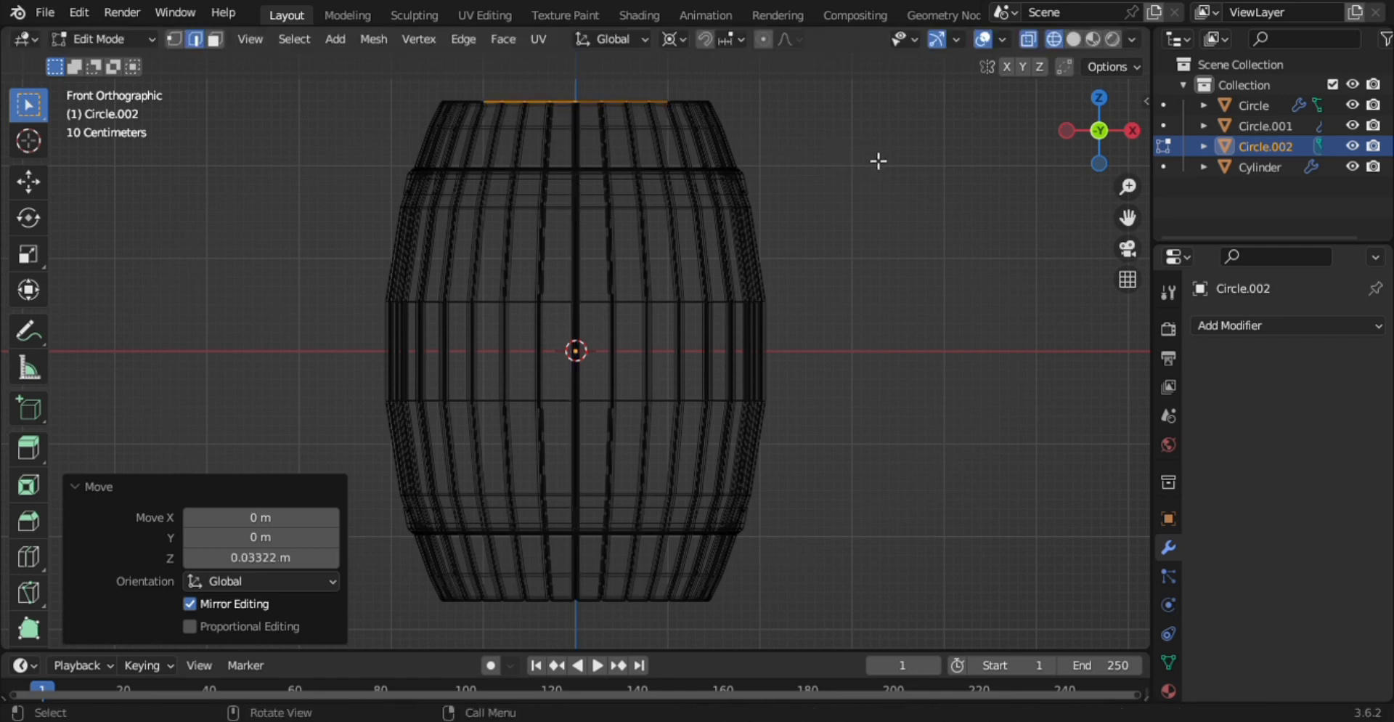
Switch to vertex selection, set the pivot to Median Point, and scale the circle by about 1.4 to reach the barrel's rim
middle_drag(885, 222, 896, 329)
key(1)
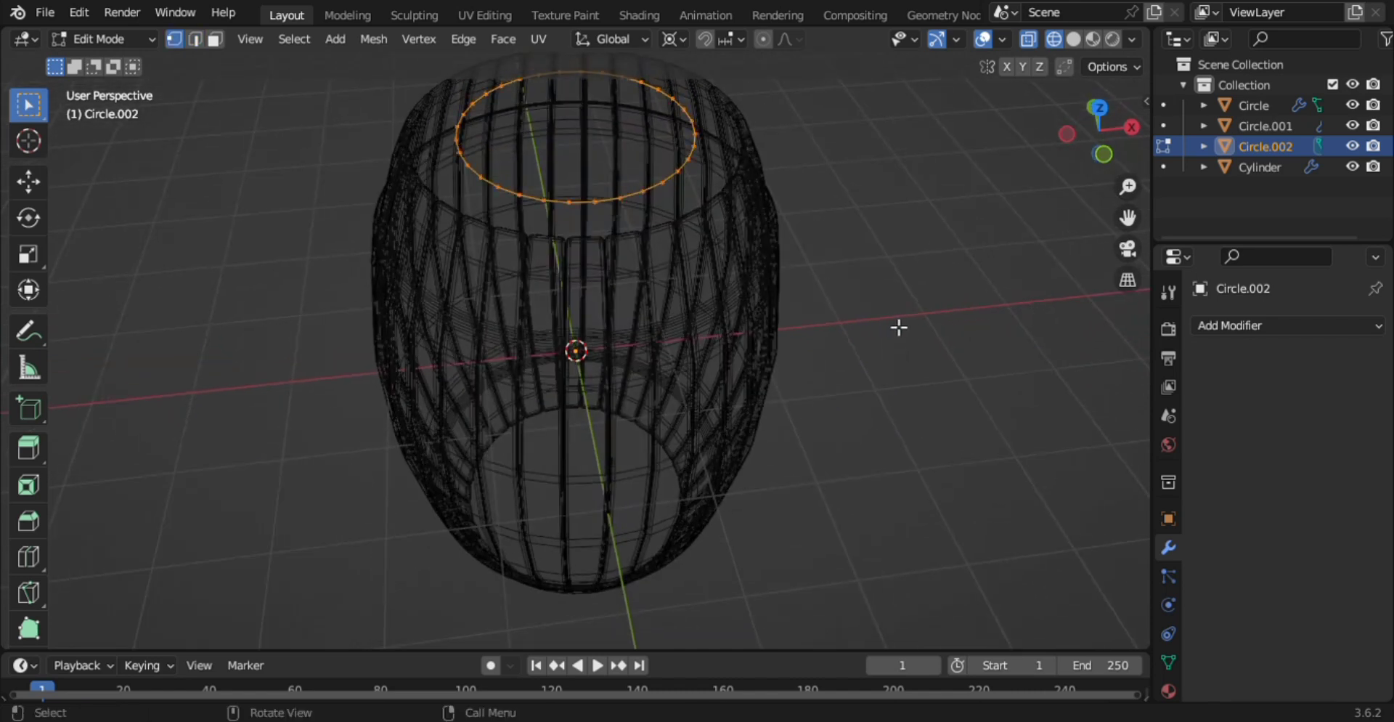
key(s)
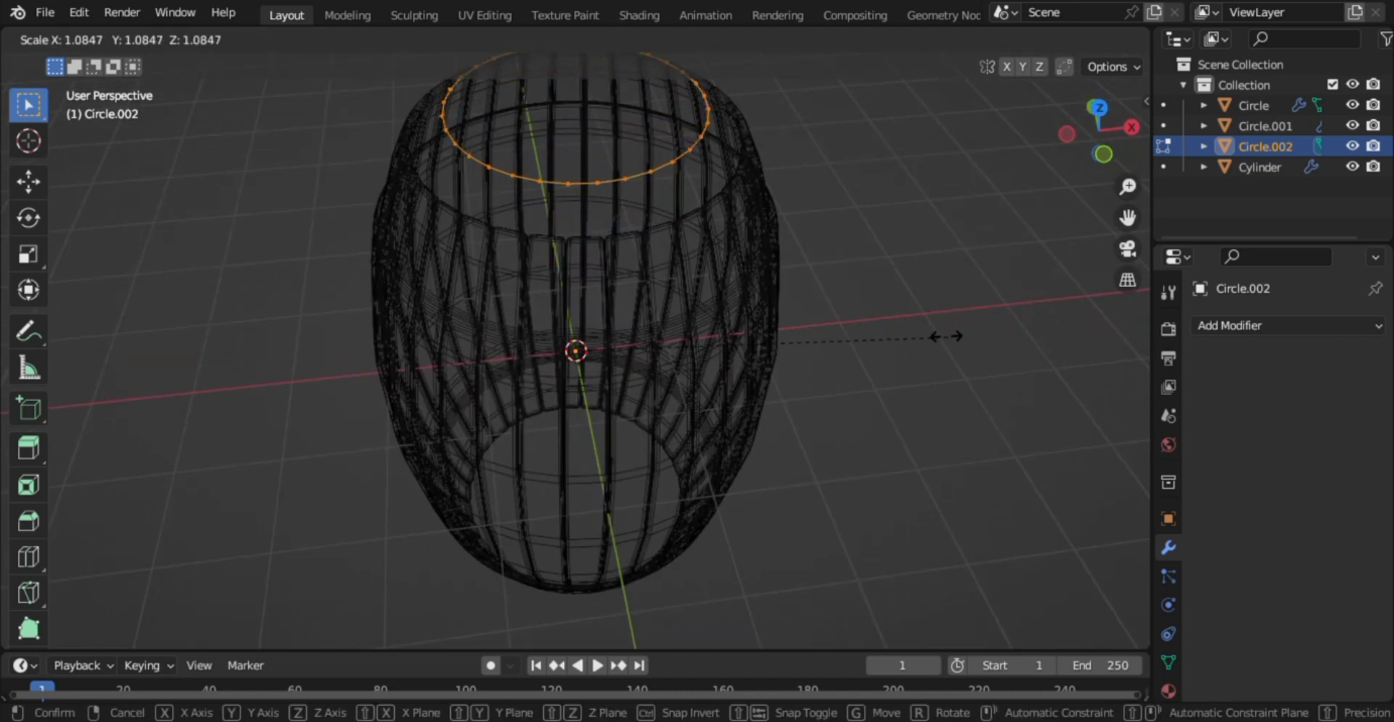
click(930, 335)
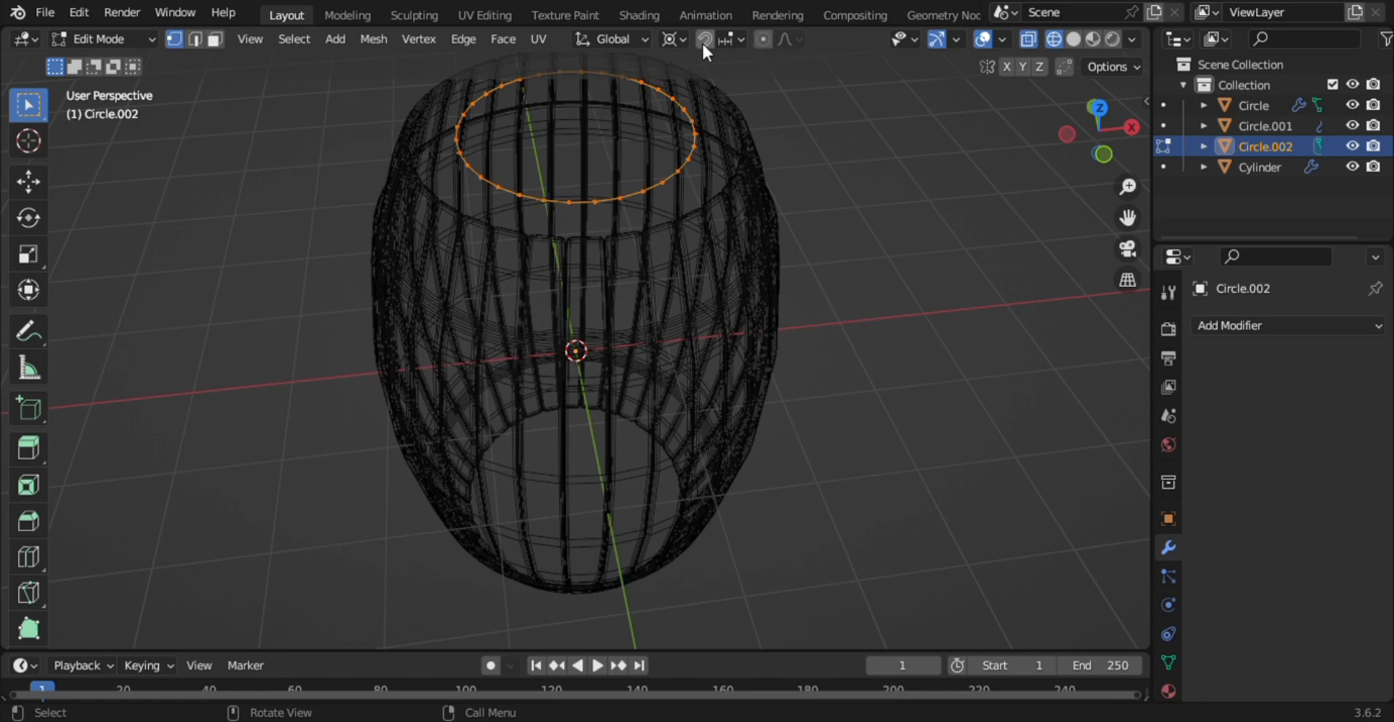
click(682, 38)
click(722, 130)
key(s)
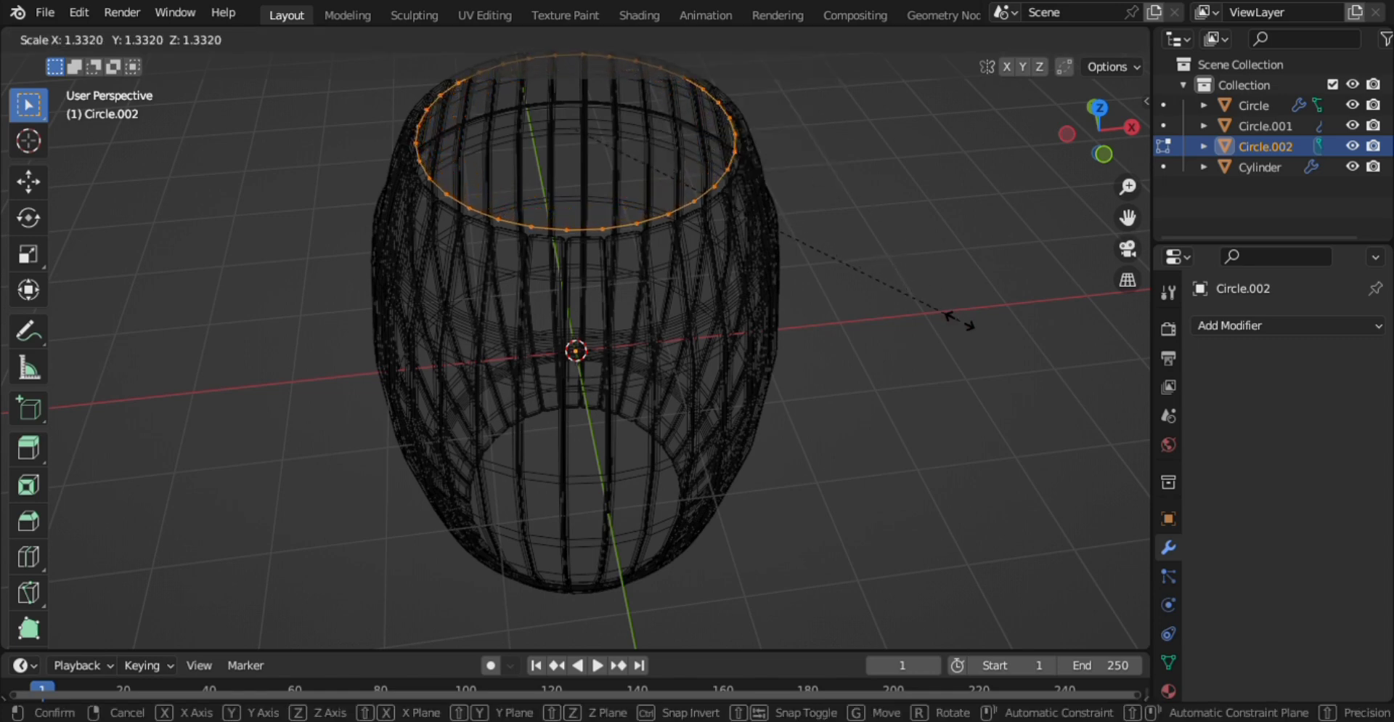
click(971, 345)
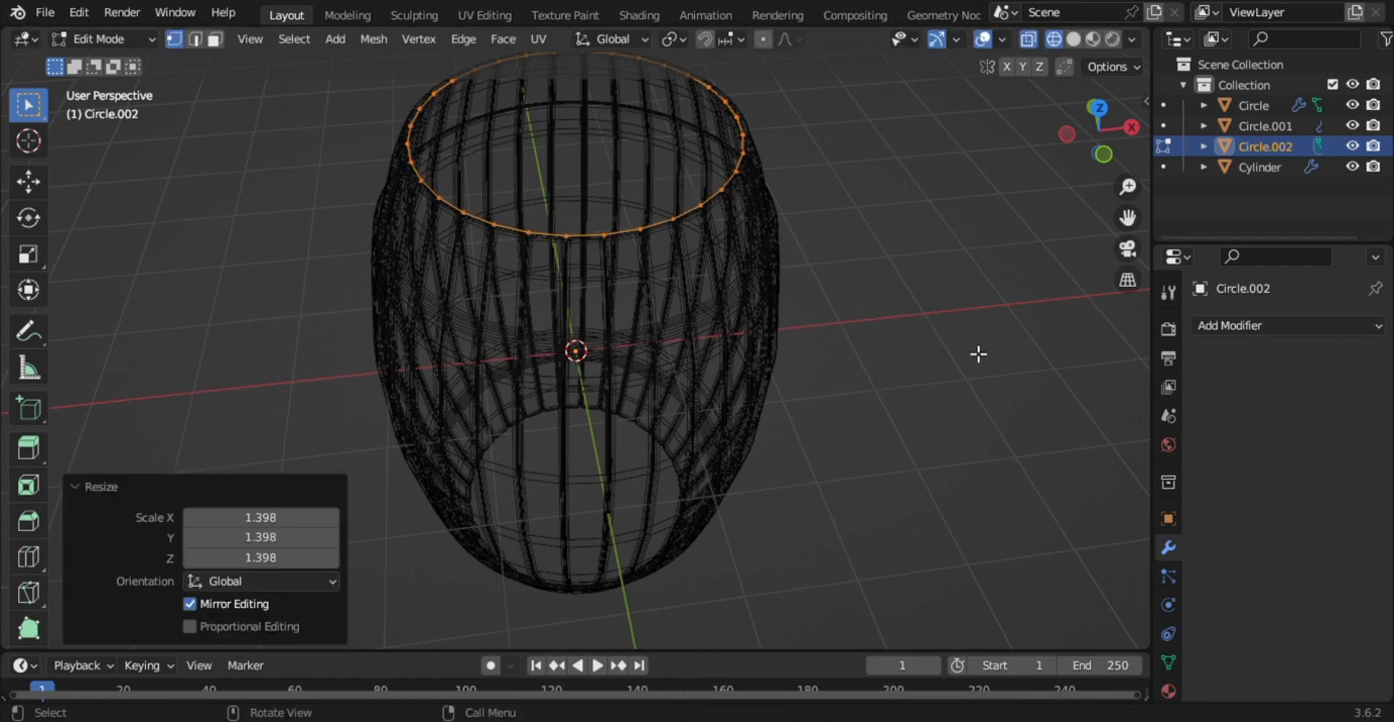
Fill the circle with a face to form the barrel's lid, and return the view to solid shading
key(f)
key(z)
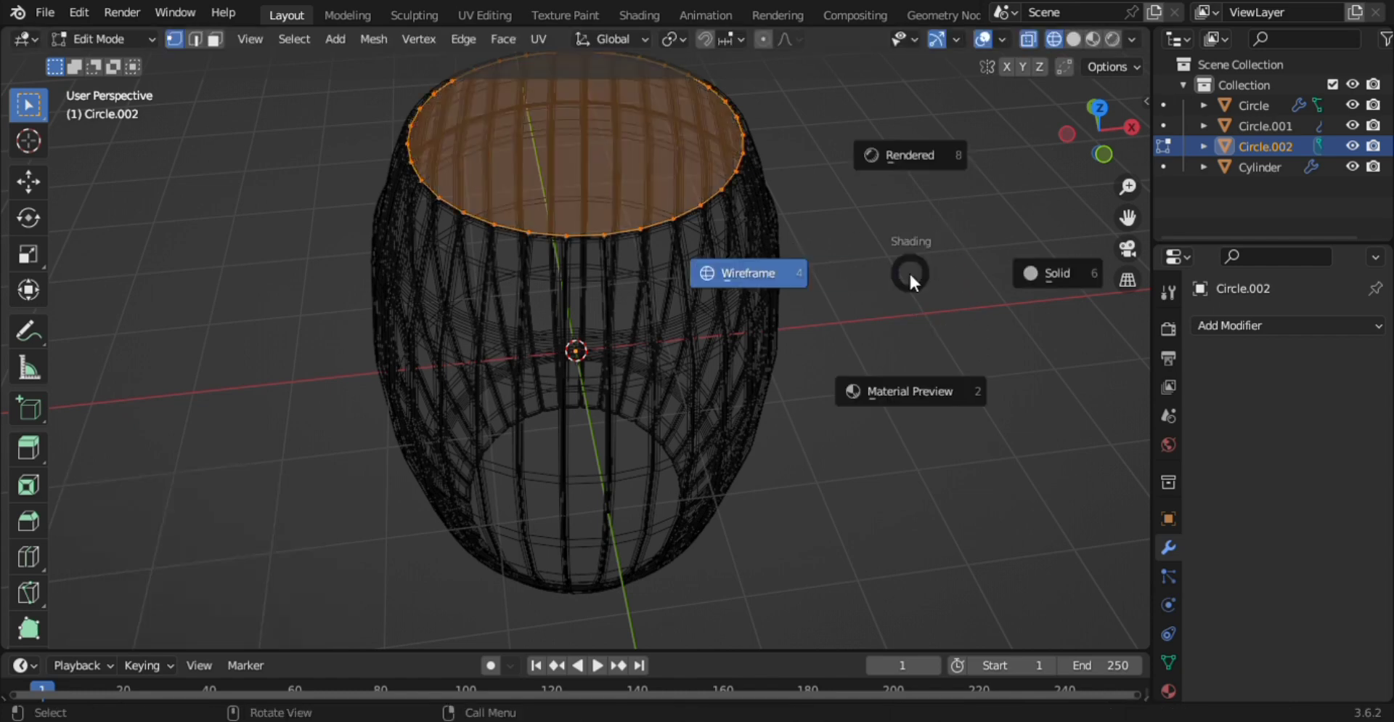
key(6)
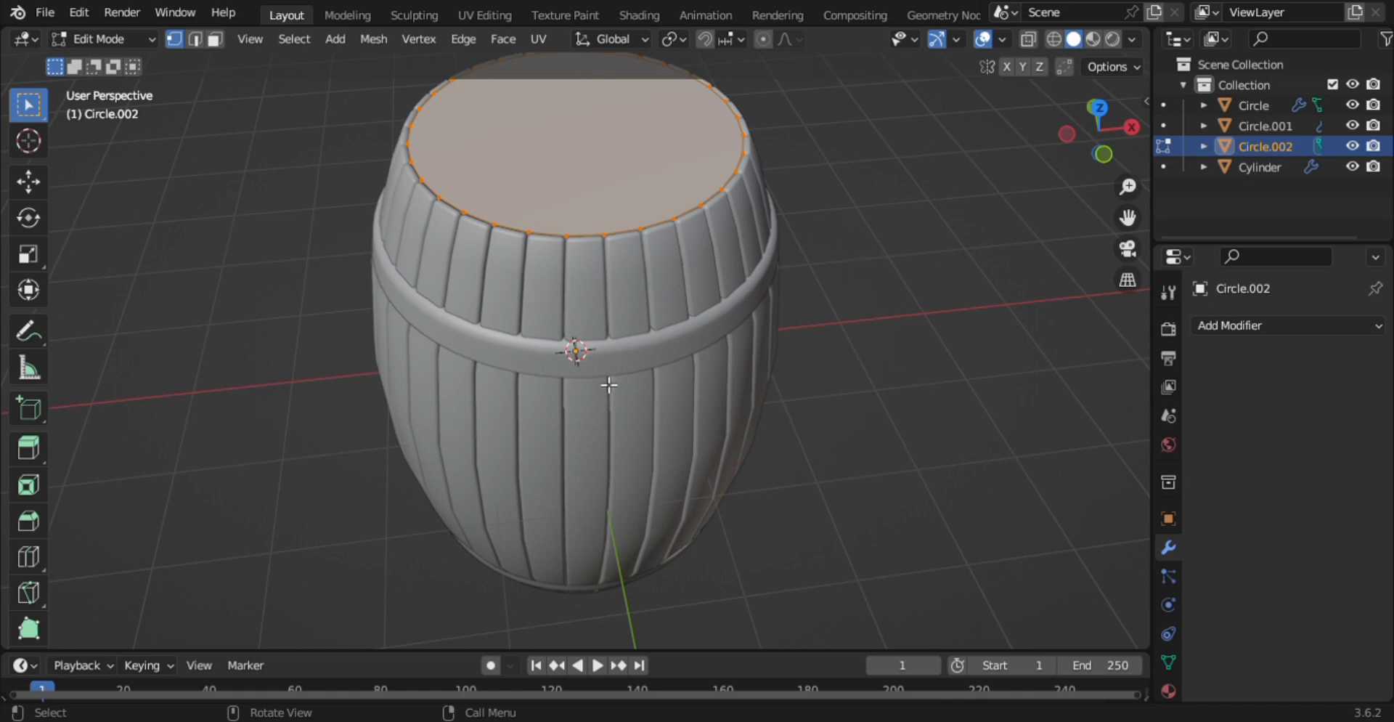
Scale the lid by about 1.04 so it reaches farther over the stave ends
middle_drag(533, 265, 583, 257)
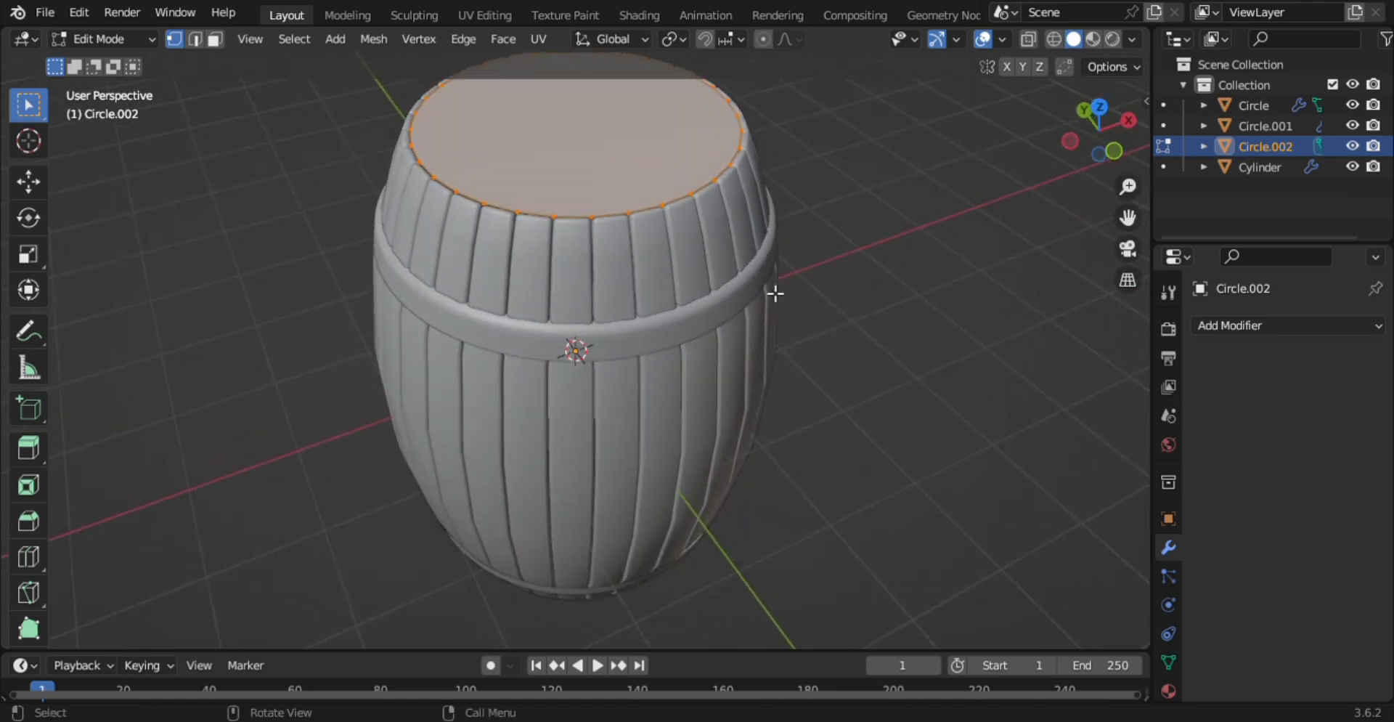
key(s)
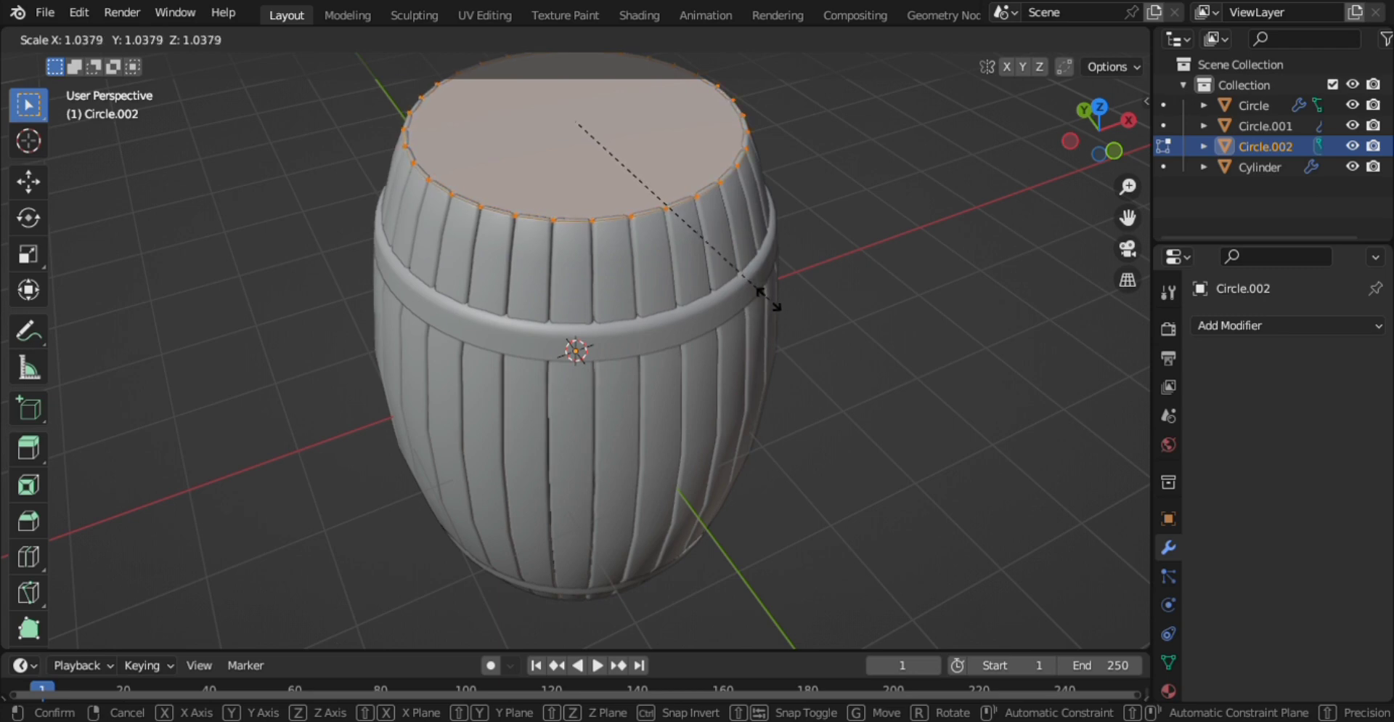
click(759, 294)
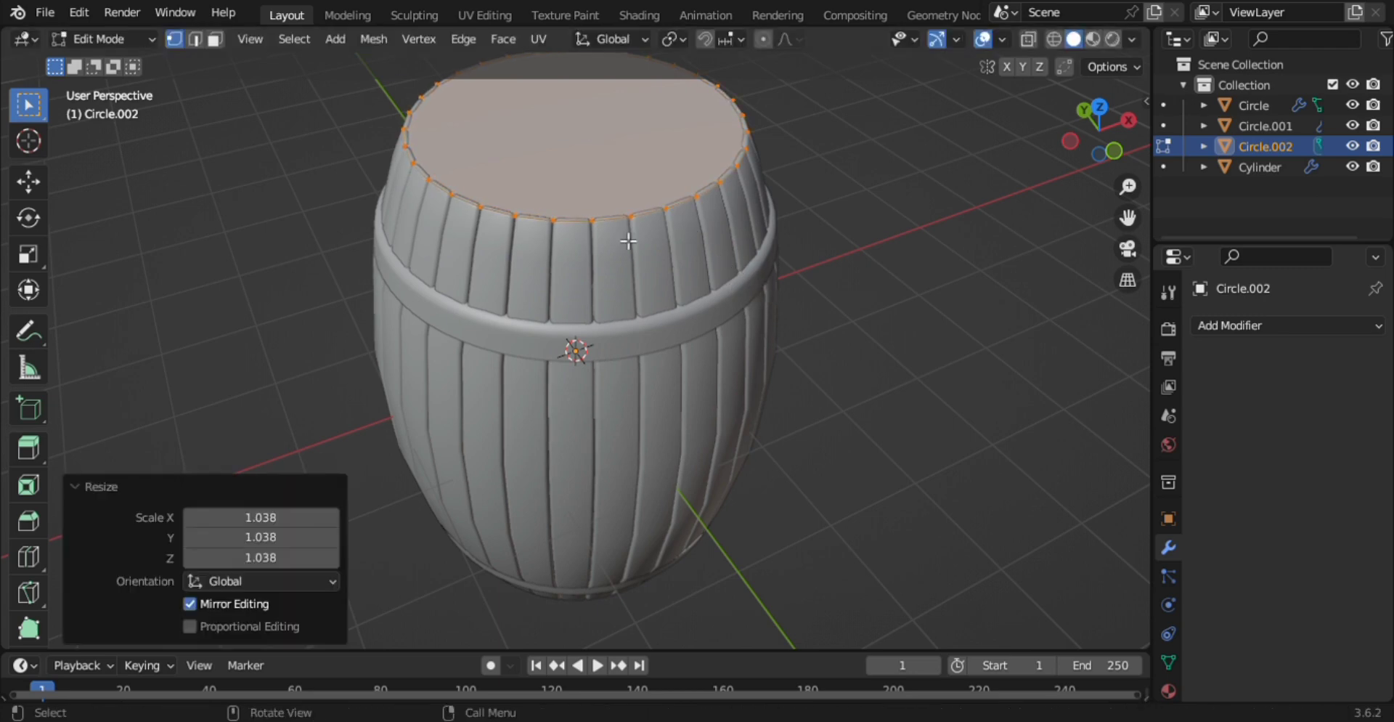
In wireframe front view, duplicate the lid and move the copy about 5.36 m down along Z to the barrel's bottom rim
scroll(652, 209, down, 1)
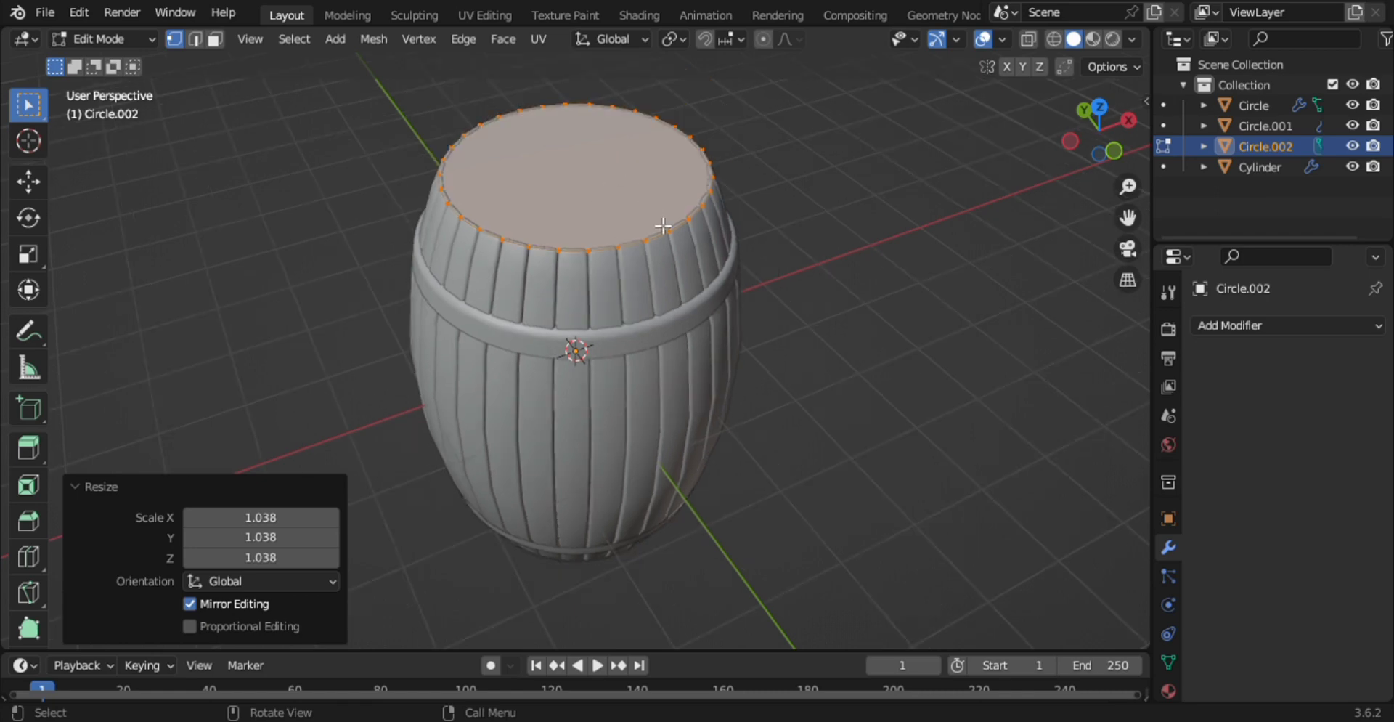
key(KP_1)
key(z)
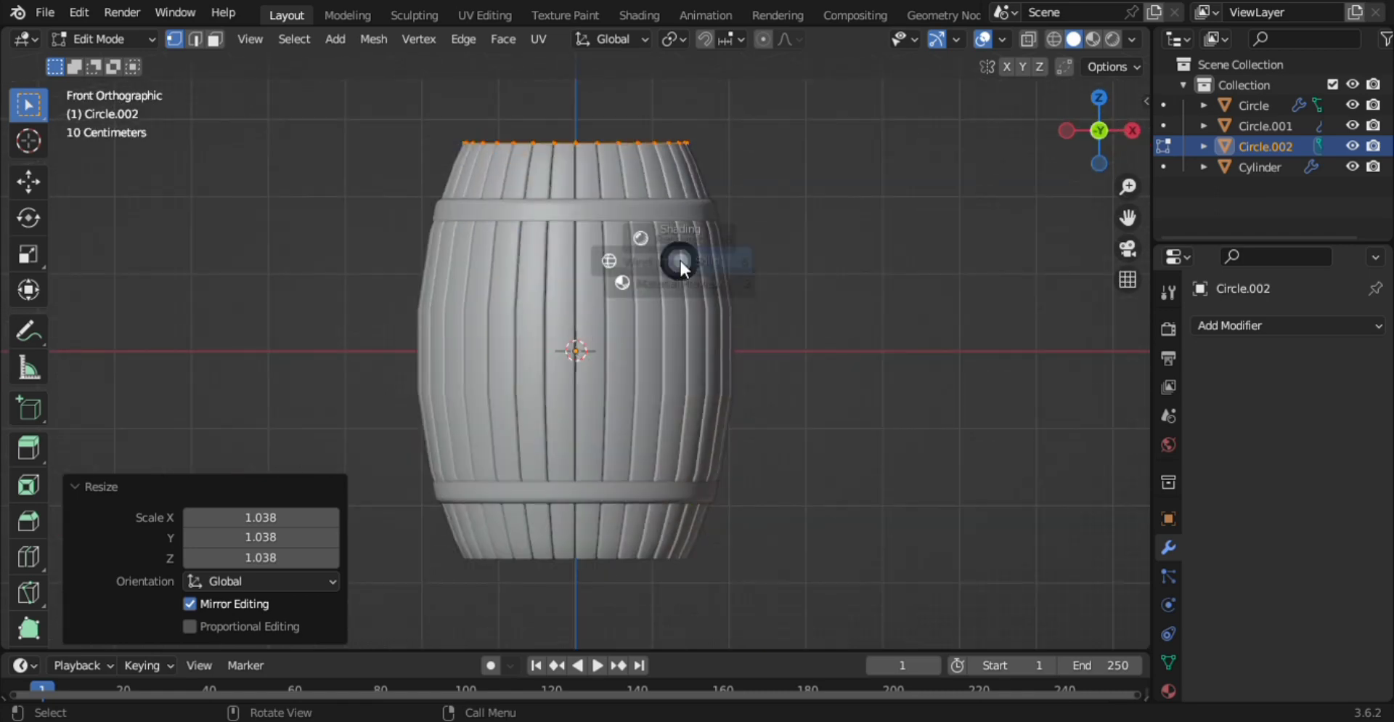
key(4)
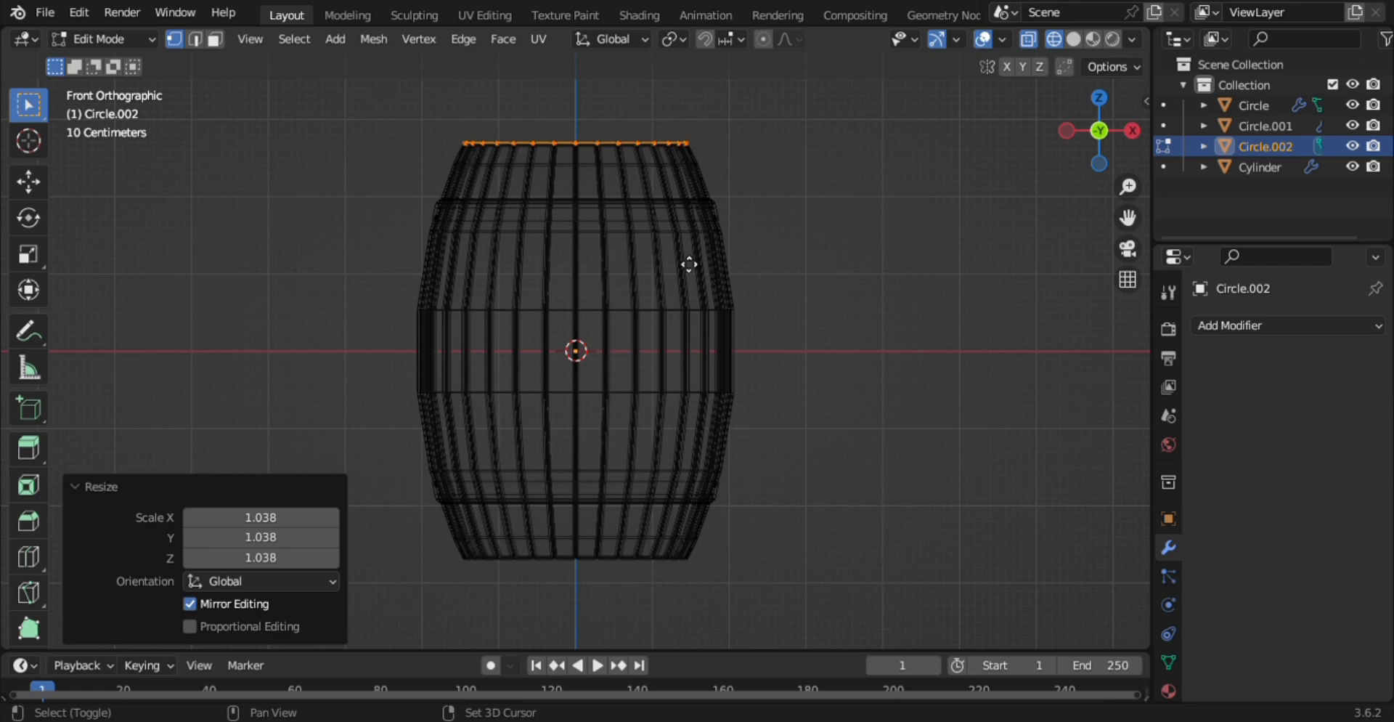
key(g)
key(z)
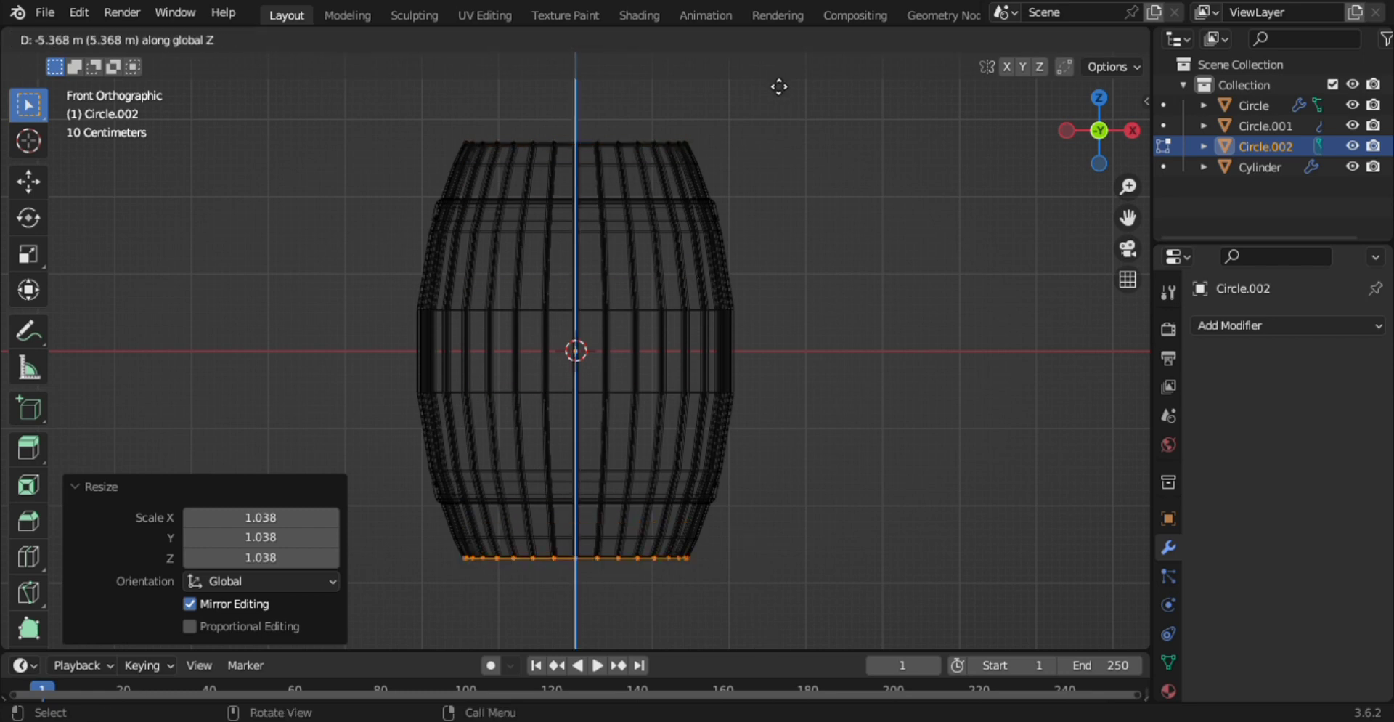
click(778, 85)
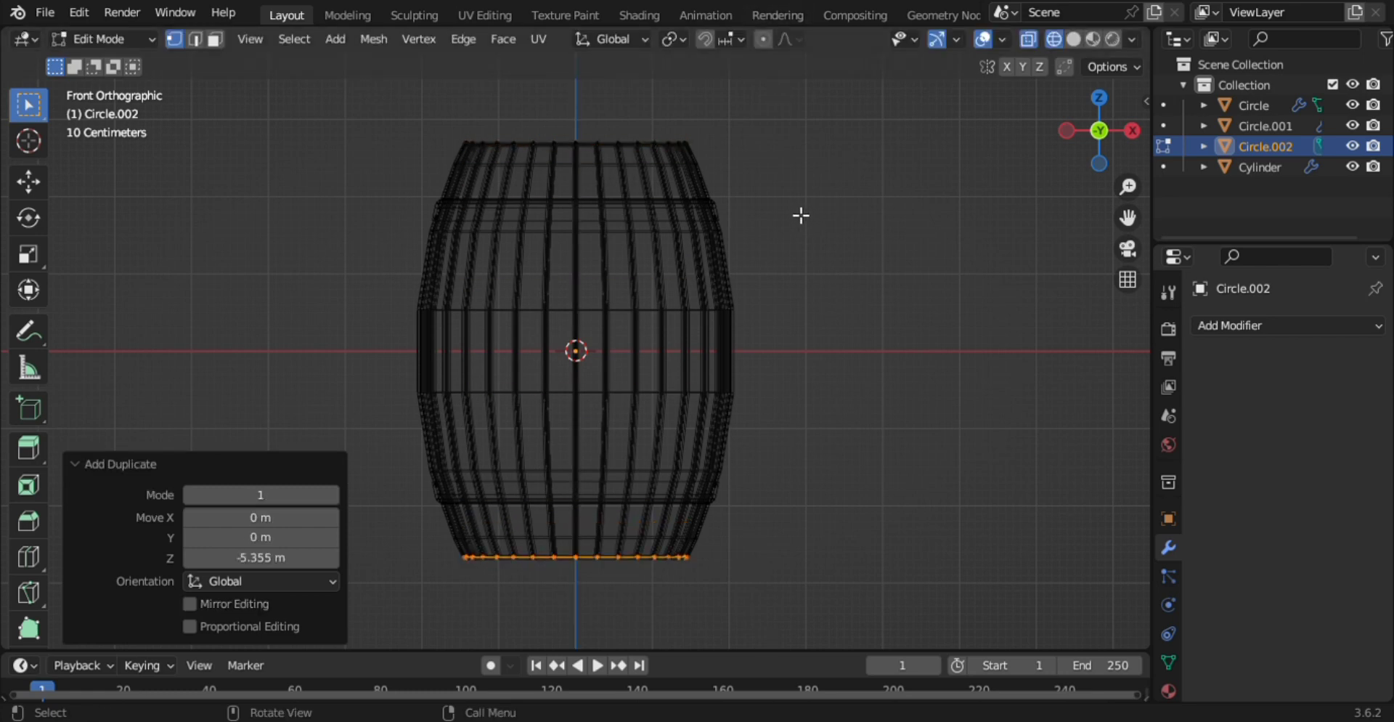